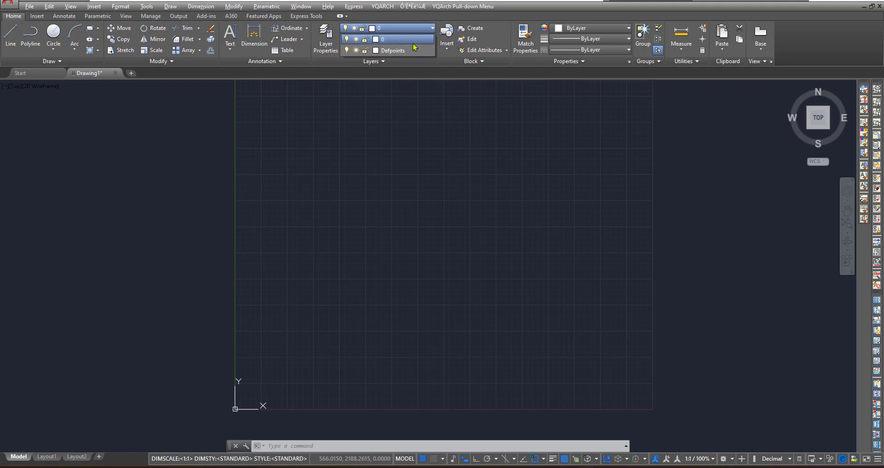
Open the layer properties manager and create a new layer named WALL.
{"action": "left_click", "coordinate": [423, 30]}
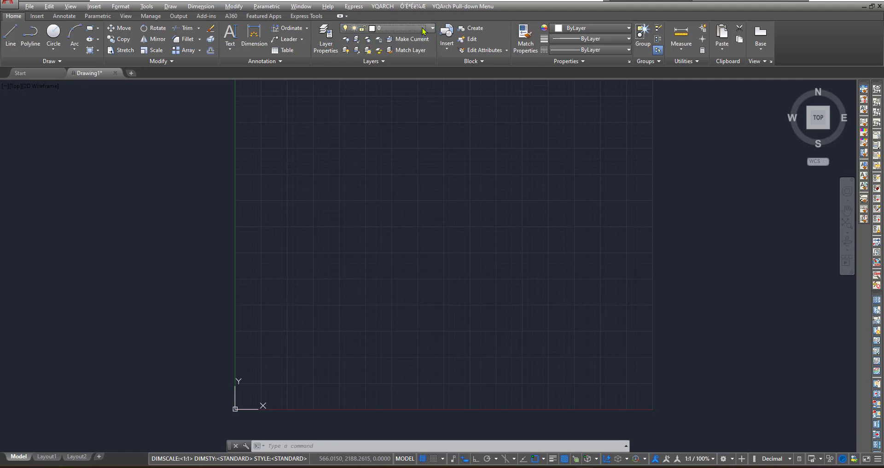
{"action": "left_click", "coordinate": [328, 49]}
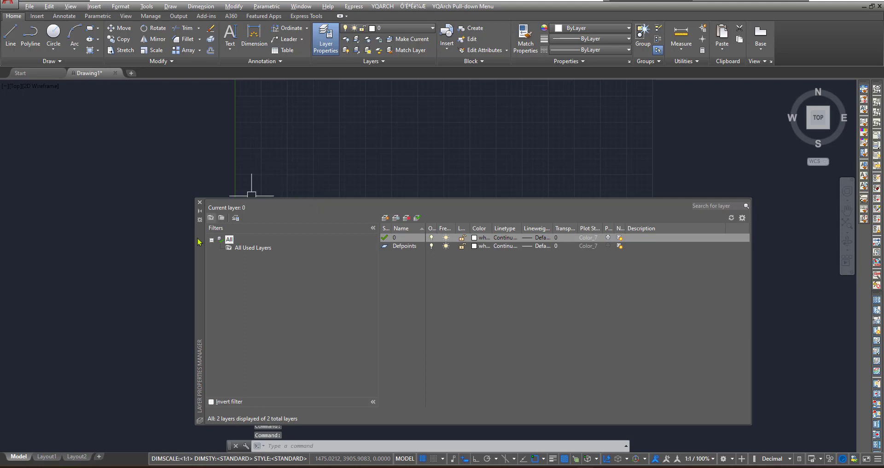
{"action": "left_click_drag", "start_coordinate": [199, 382], "coordinate": [168, 333]}
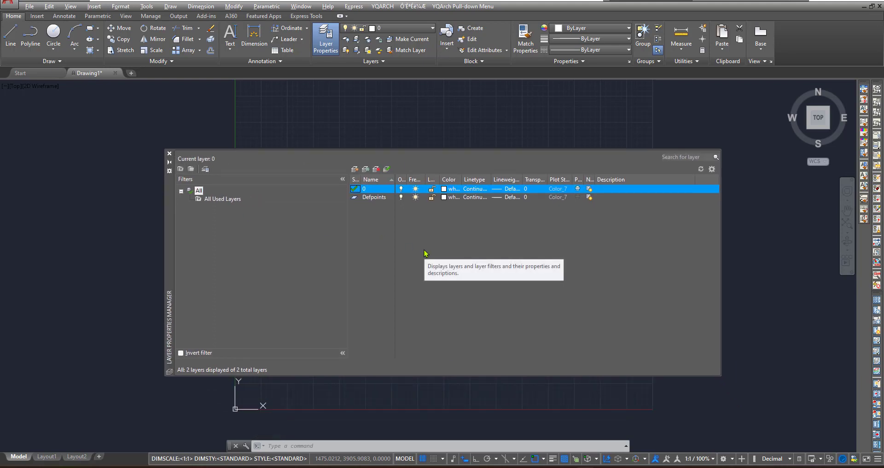
{"action": "left_click", "coordinate": [355, 169]}
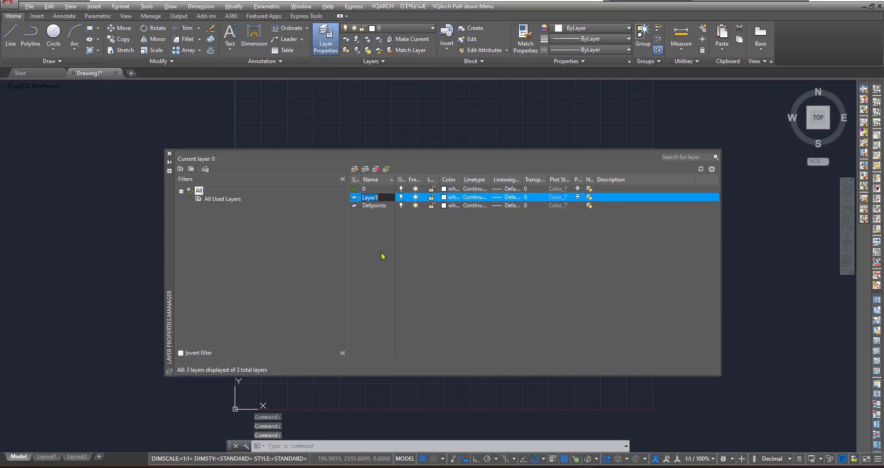
{"action": "type", "text": "WALL"}
Create a layer named DOOR and assign it index color 54.
{"action": "left_click", "coordinate": [354, 169]}
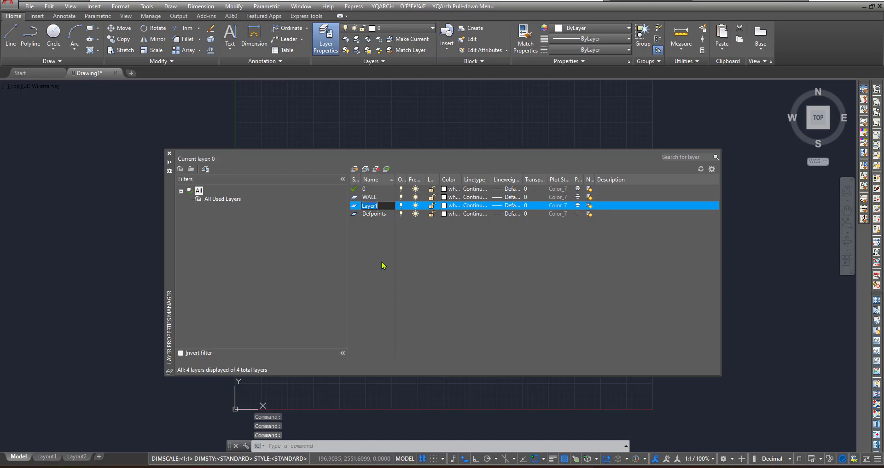
{"action": "type", "text": "O"}
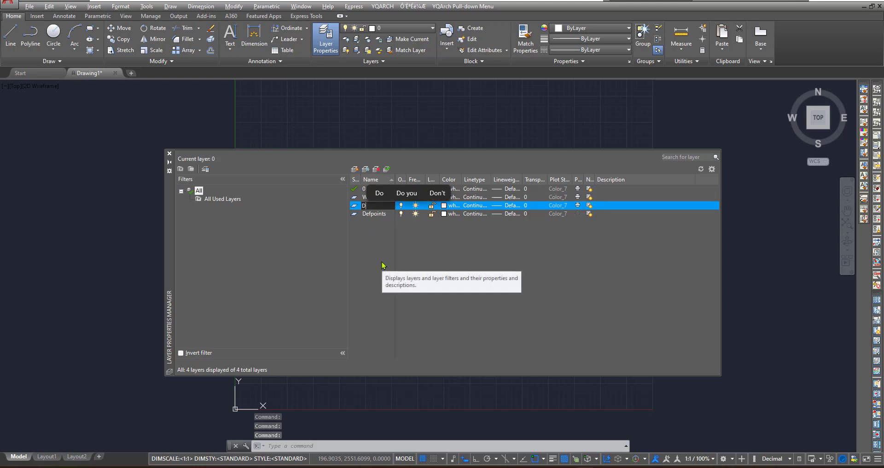
{"action": "type", "text": "OOR"}
{"action": "key", "text": "Return"}
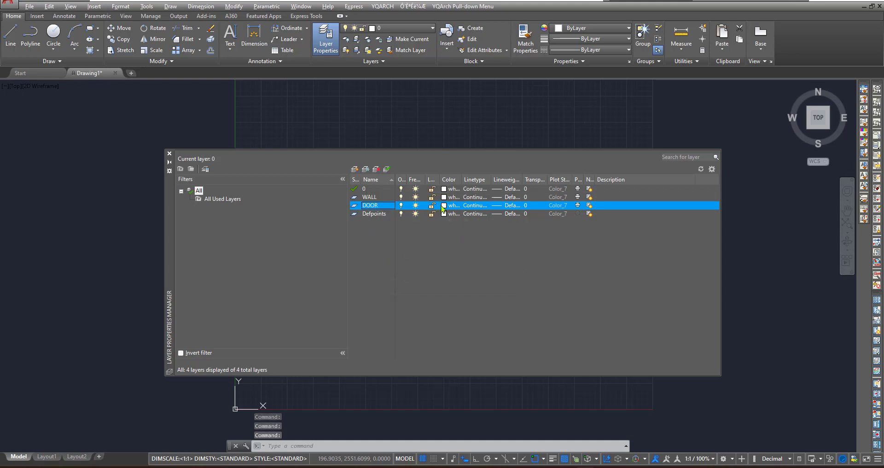
{"action": "left_click", "coordinate": [444, 208]}
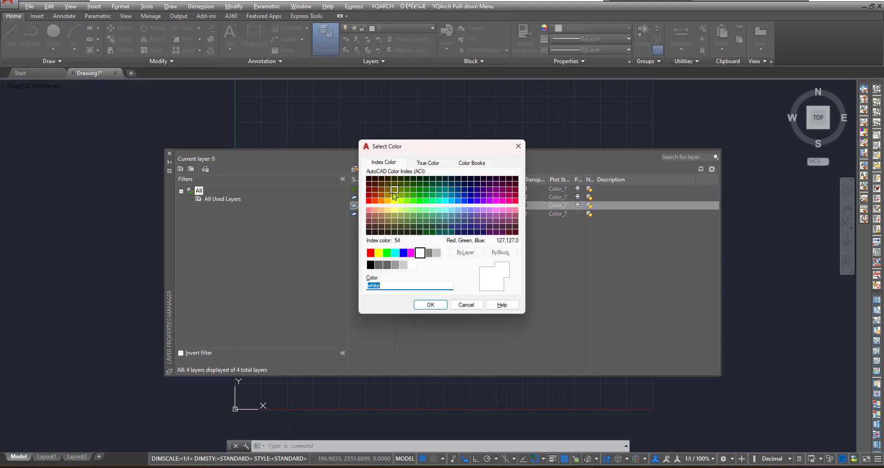
{"action": "left_click", "coordinate": [394, 193]}
{"action": "left_click", "coordinate": [430, 304]}
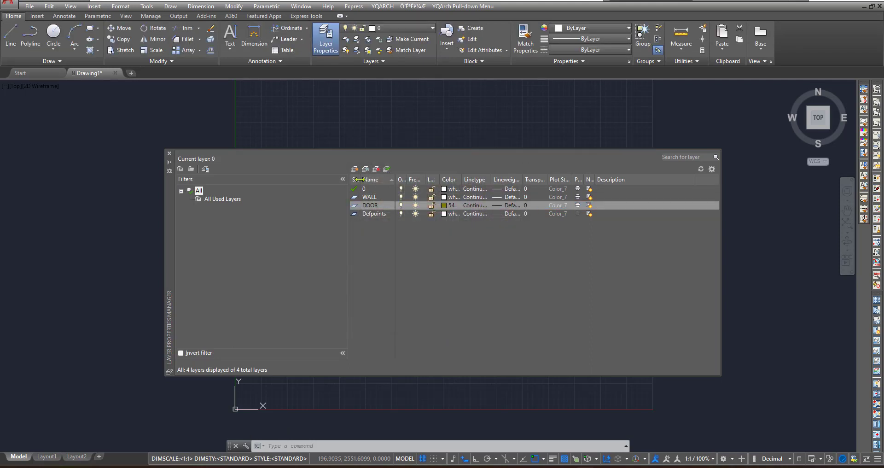
Create a layer named WINDOW and assign it index color 142.
{"action": "left_click", "coordinate": [355, 169]}
{"action": "type", "text": "WINDOW"}
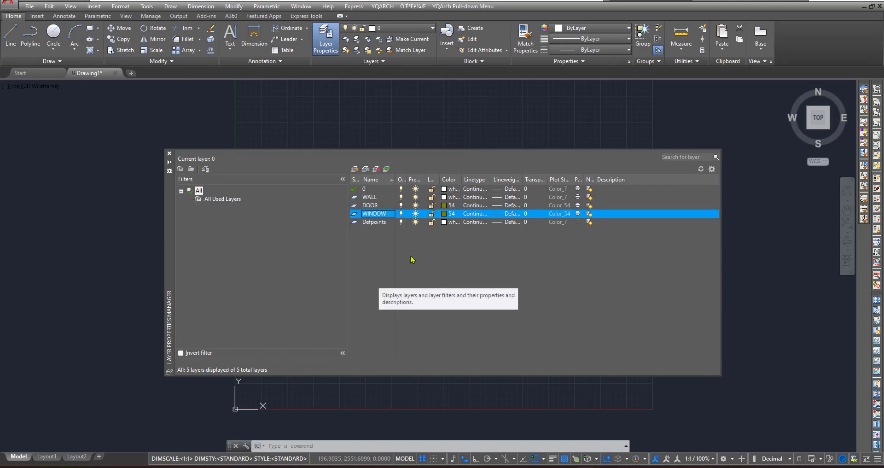
{"action": "left_click", "coordinate": [446, 214]}
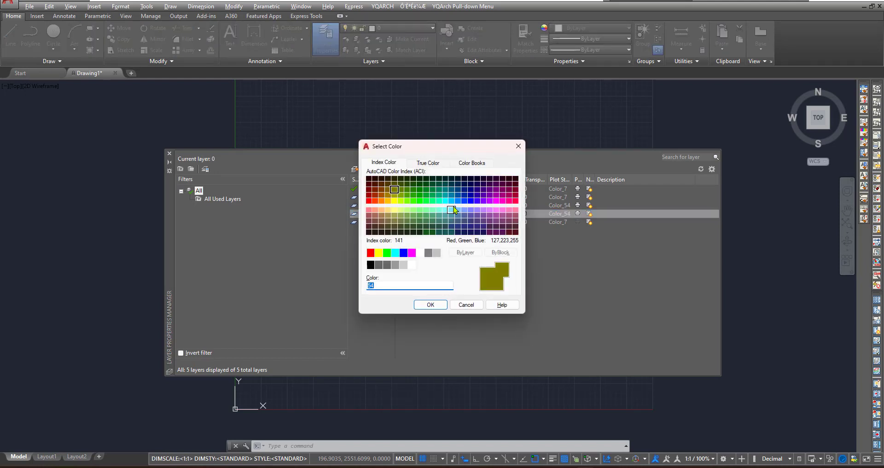
{"action": "left_click", "coordinate": [451, 195]}
{"action": "left_click", "coordinate": [430, 305]}
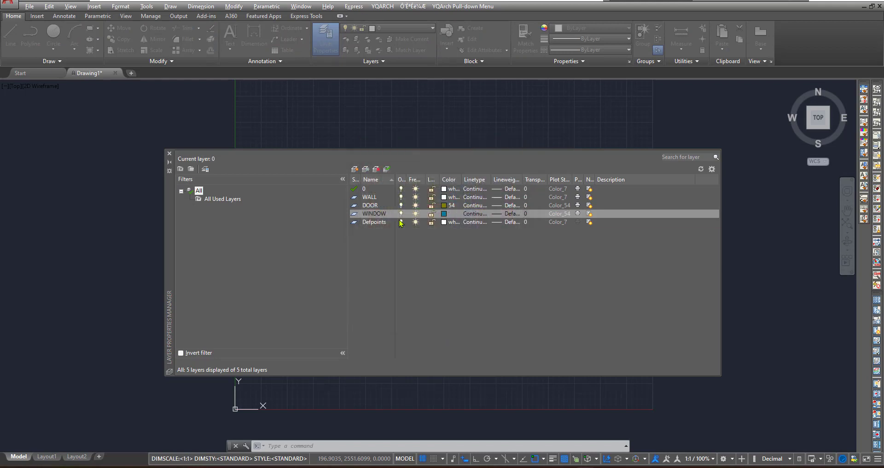
Create a layer named TEXT and assign it index color 30.
{"action": "left_click", "coordinate": [354, 168]}
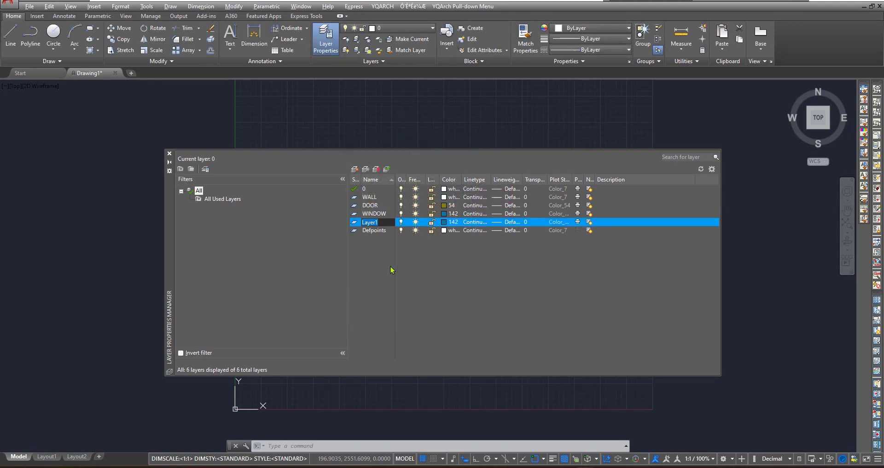
{"action": "type", "text": "TEXT"}
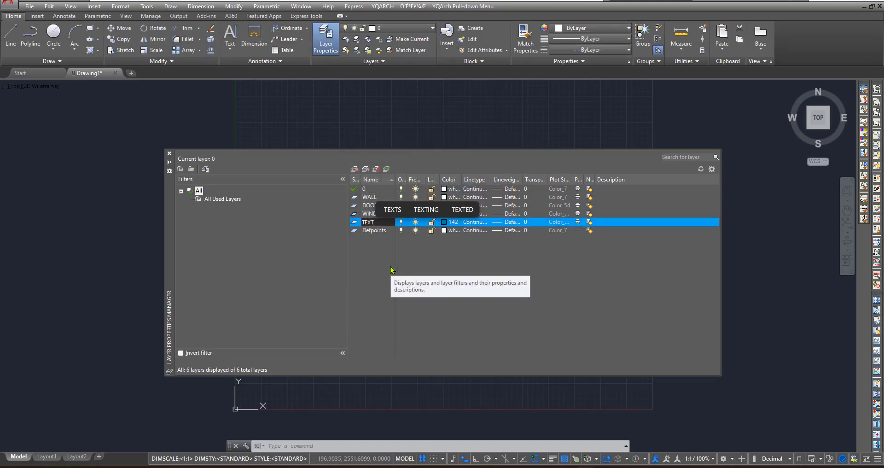
{"action": "key", "text": "Return"}
{"action": "left_click", "coordinate": [444, 221]}
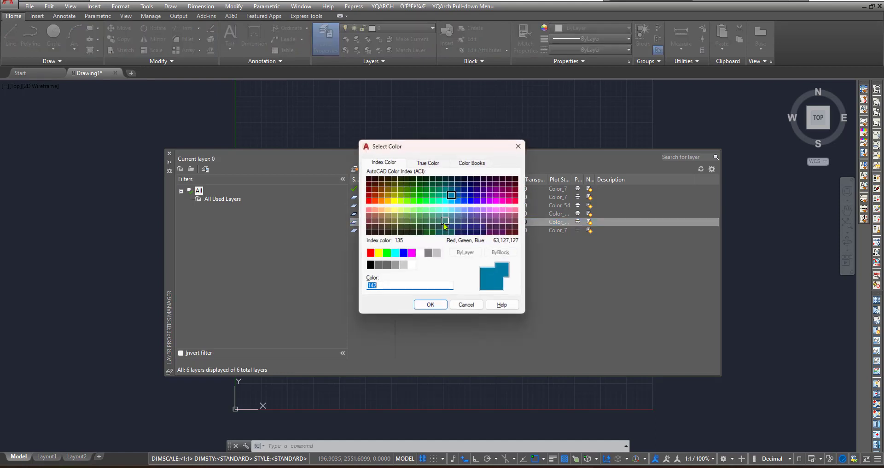
{"action": "left_click", "coordinate": [379, 201]}
{"action": "left_click", "coordinate": [431, 304]}
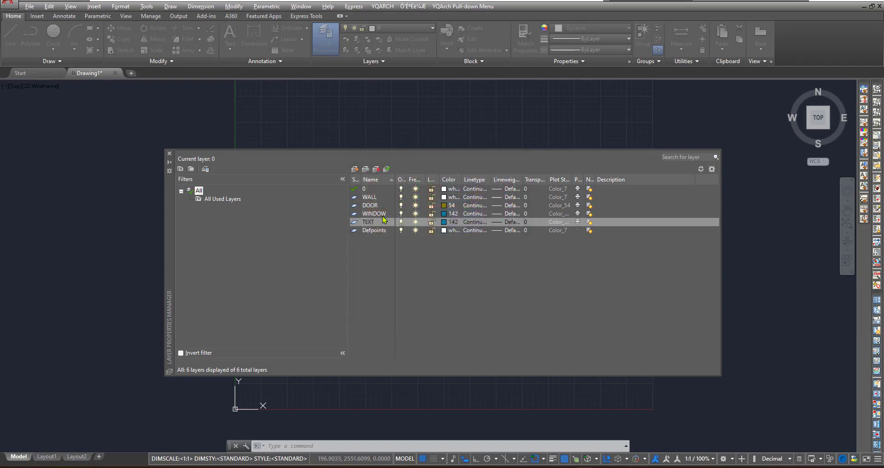
Create a layer named DIM and assign it index color 232.
{"action": "left_click", "coordinate": [354, 169]}
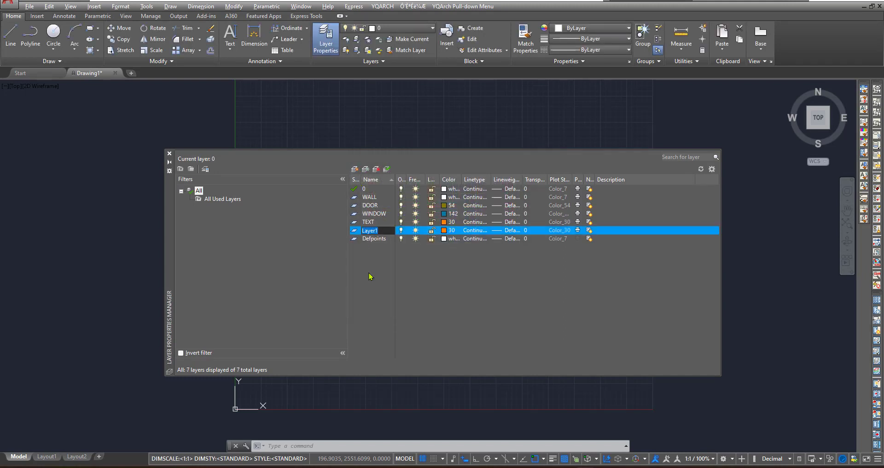
{"action": "type", "text": "DIM"}
{"action": "key", "text": "Return"}
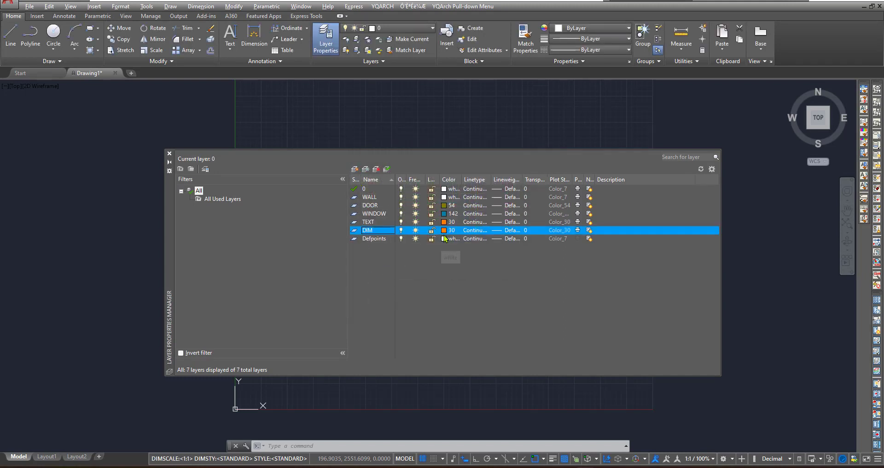
{"action": "left_click", "coordinate": [444, 230]}
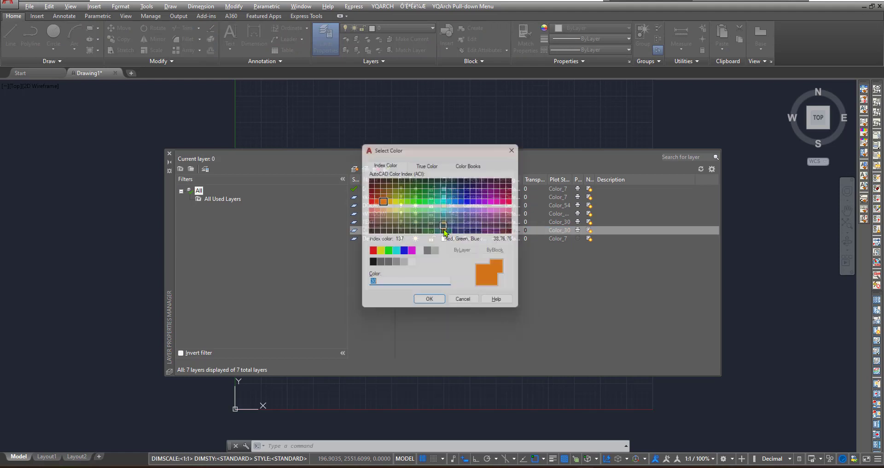
{"action": "left_click", "coordinate": [508, 196]}
{"action": "left_click", "coordinate": [437, 305]}
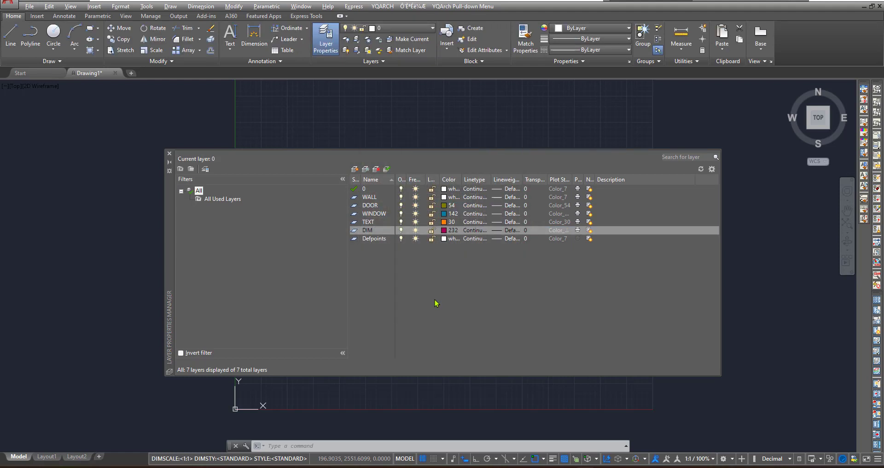
Create a layer named FURN and assign it index color 52.
{"action": "left_click", "coordinate": [354, 169]}
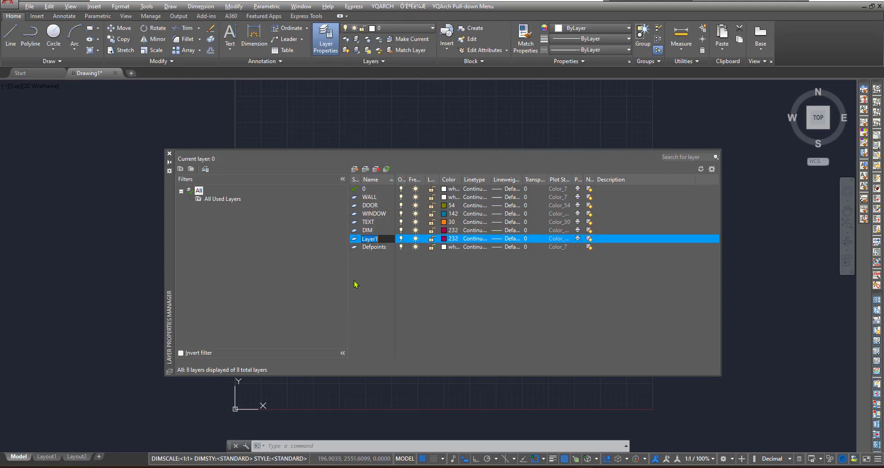
{"action": "type", "text": "FURN"}
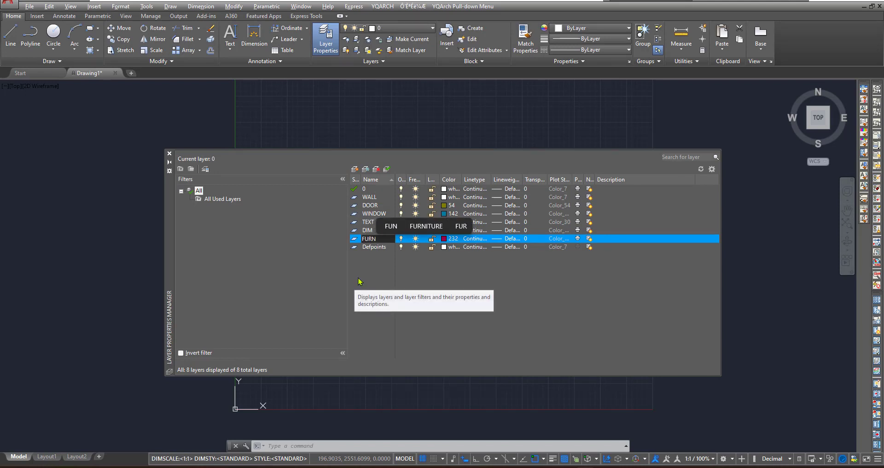
{"action": "key", "text": "Return"}
{"action": "left_click", "coordinate": [444, 238]}
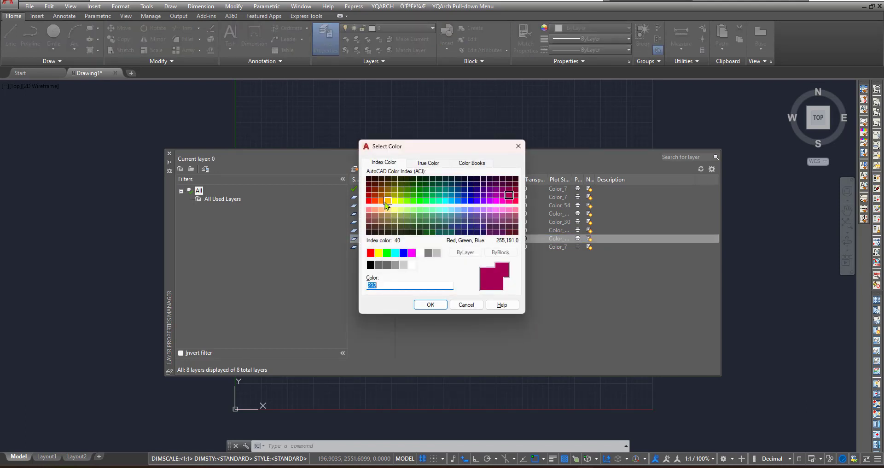
{"action": "left_click", "coordinate": [394, 194]}
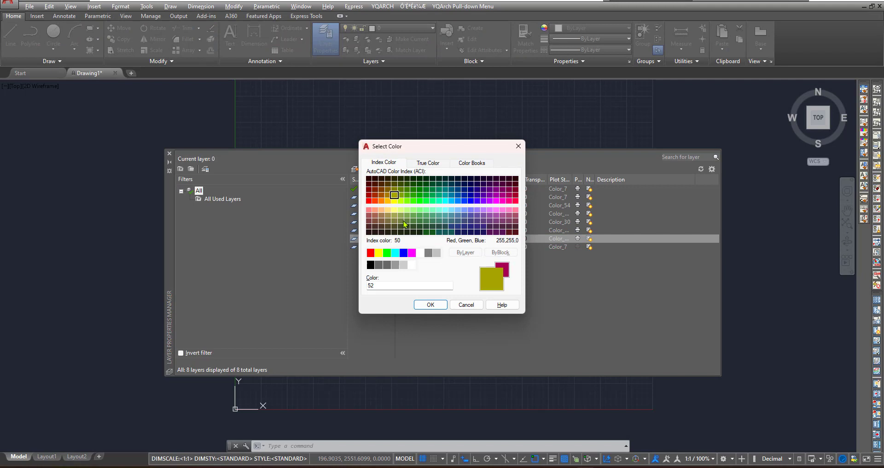
{"action": "left_click", "coordinate": [431, 305]}
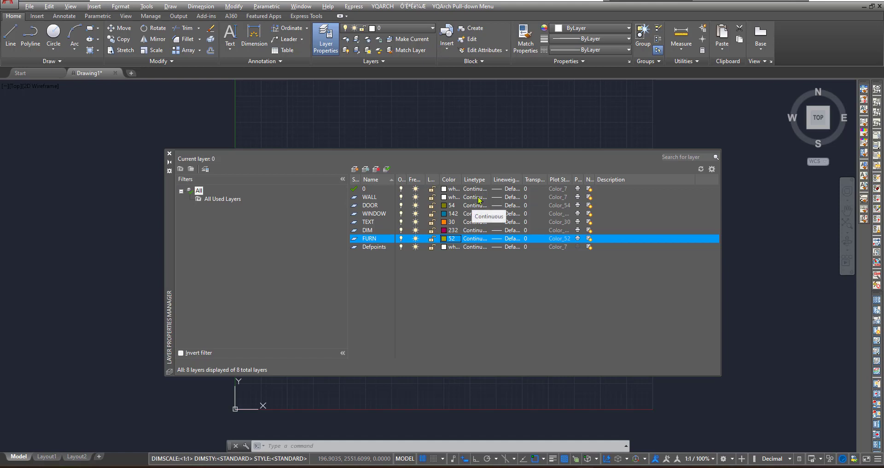
{"action": "left_click", "coordinate": [507, 197]}
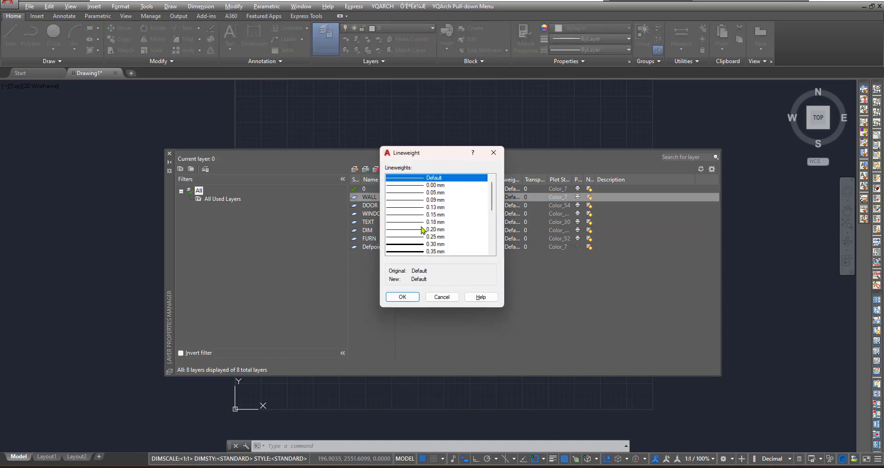
{"action": "scroll", "coordinate": [421, 229], "scroll_direction": "down", "scroll_amount": 2}
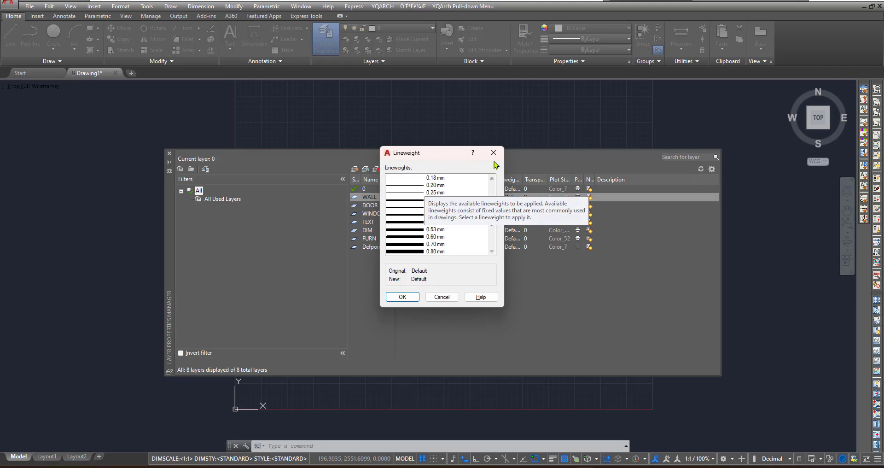
{"action": "left_click", "coordinate": [493, 153]}
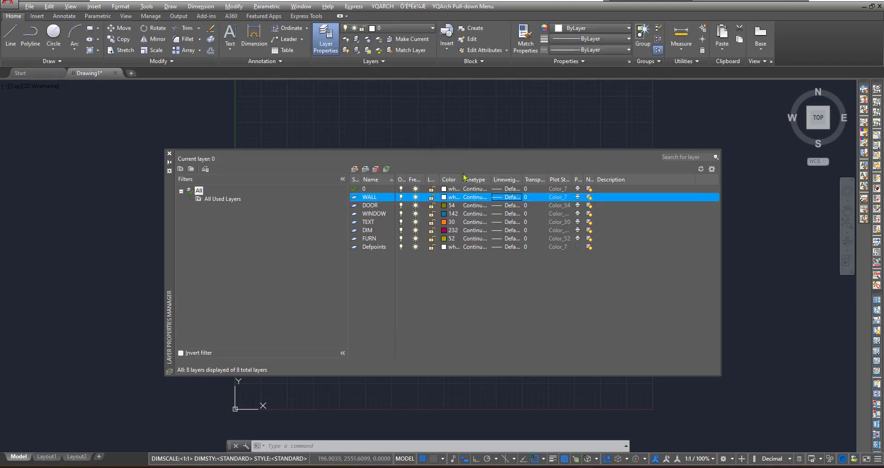
Create a layer named BOU and set its lineweight to 0.30 mm.
{"action": "left_click", "coordinate": [356, 170]}
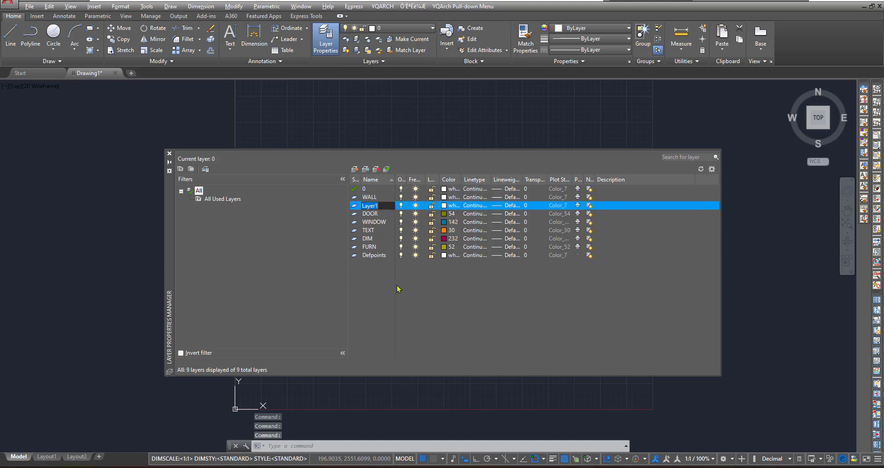
{"action": "type", "text": "BOU"}
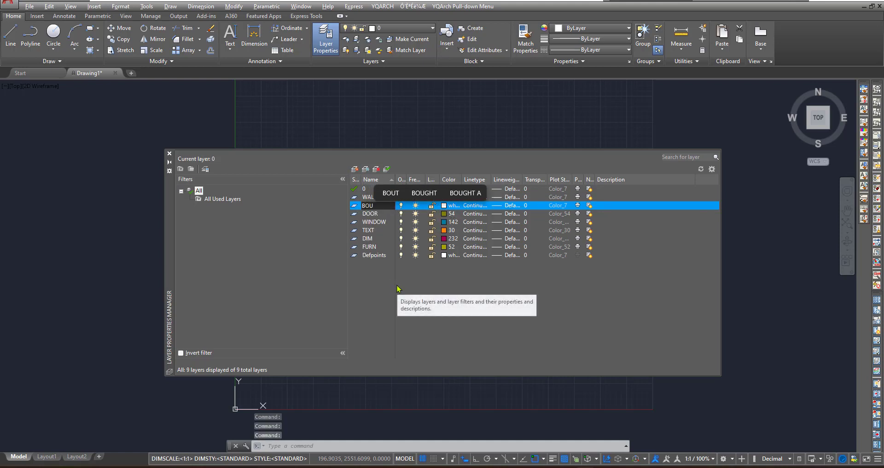
{"action": "left_click", "coordinate": [512, 207]}
{"action": "left_click", "coordinate": [413, 244]}
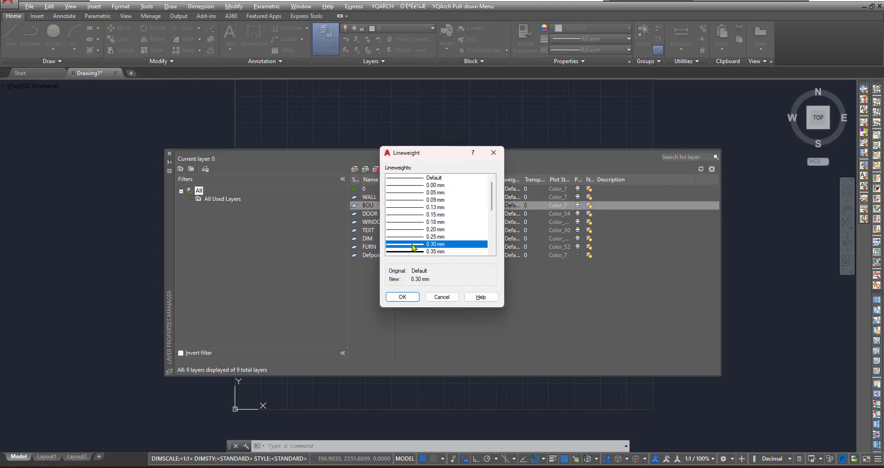
{"action": "left_click", "coordinate": [407, 296]}
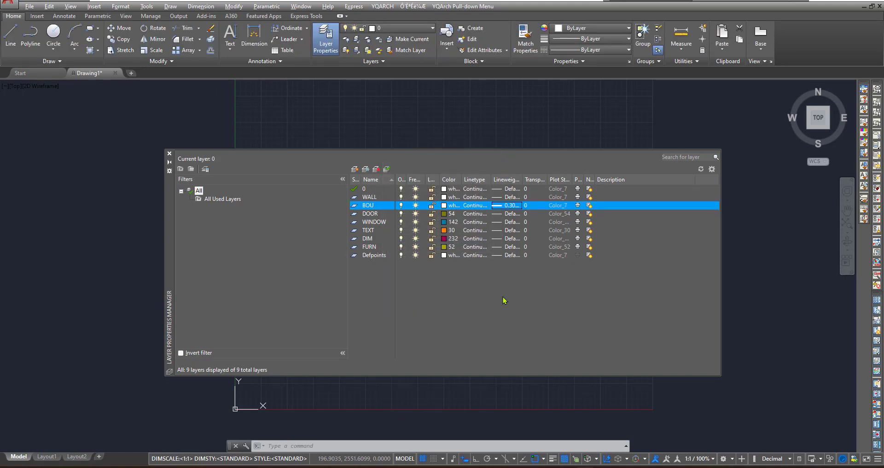
Assign index color 14 to the BOU layer.
{"action": "left_click", "coordinate": [444, 206]}
{"action": "left_click", "coordinate": [369, 189]}
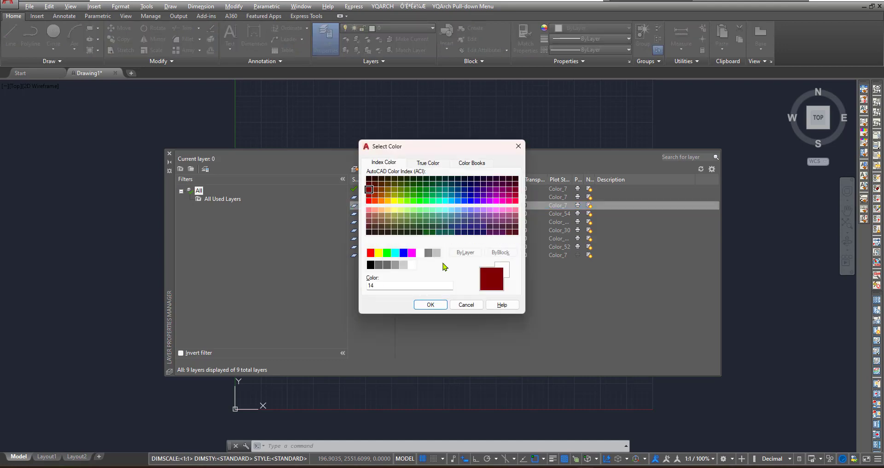
{"action": "left_click", "coordinate": [430, 304]}
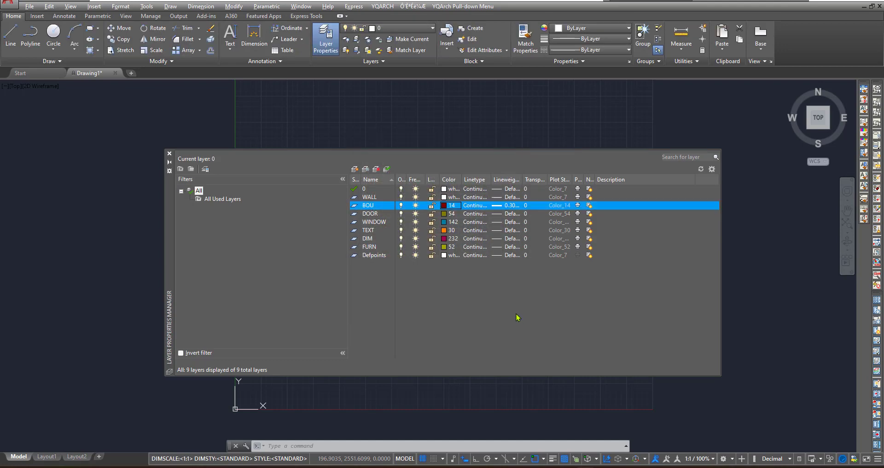
Confirm a transparency of 0 for the BOU layer and close the layer manager.
{"action": "left_click", "coordinate": [531, 206]}
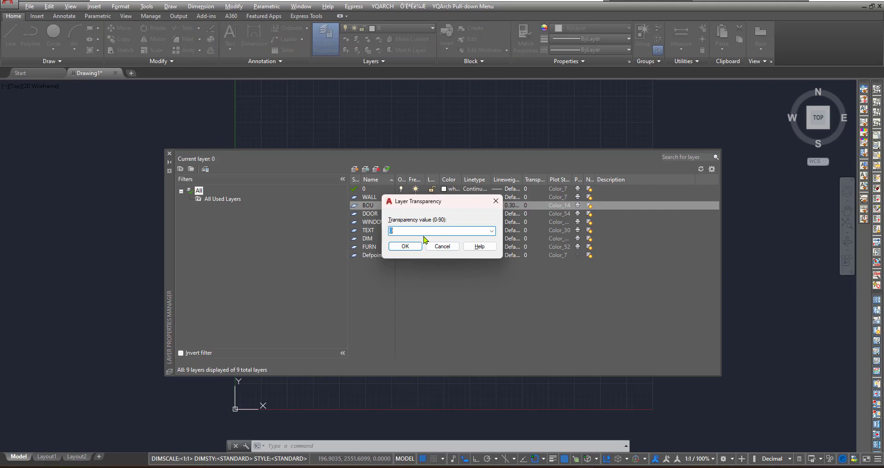
{"action": "left_click", "coordinate": [405, 247]}
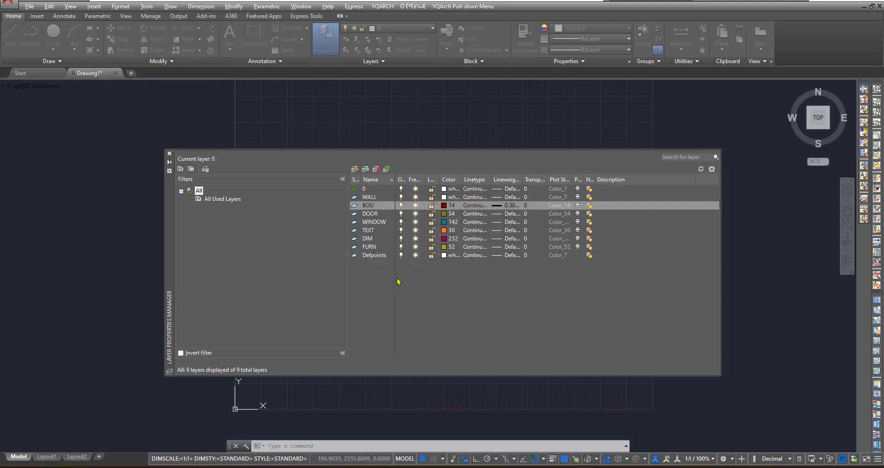
{"action": "left_click", "coordinate": [169, 154]}
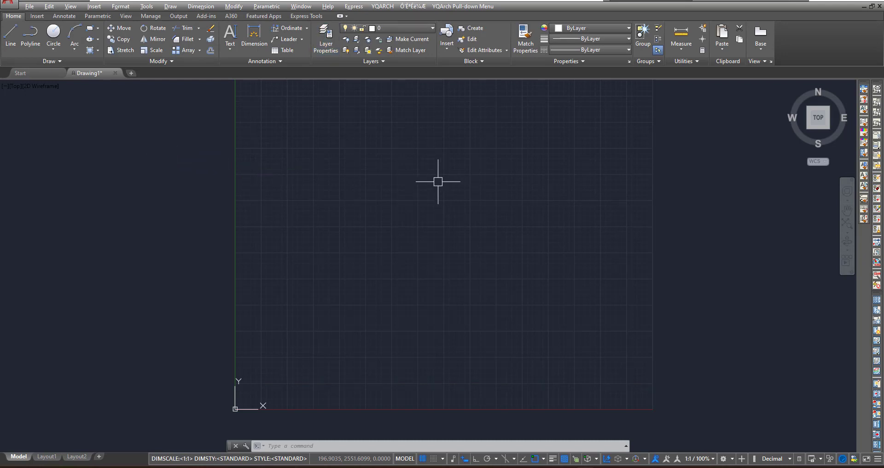
{"action": "left_click", "coordinate": [418, 32]}
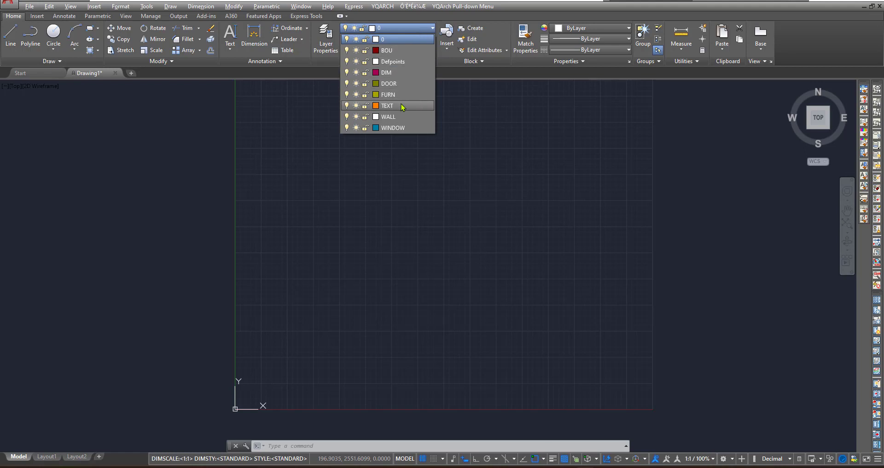
{"action": "left_click", "coordinate": [395, 202]}
{"action": "left_click", "coordinate": [380, 227]}
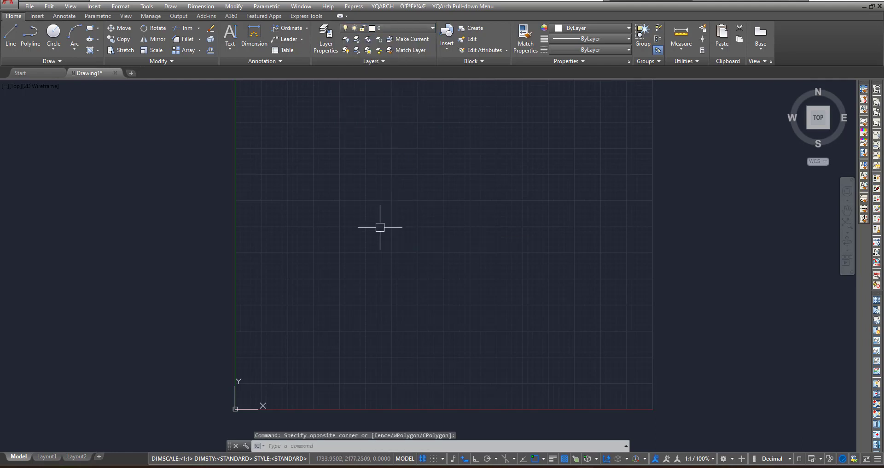
Set the drawing units to Architectural length type with an insertion scale in Inches.
{"action": "type", "text": "UN"}
{"action": "key", "text": "Return"}
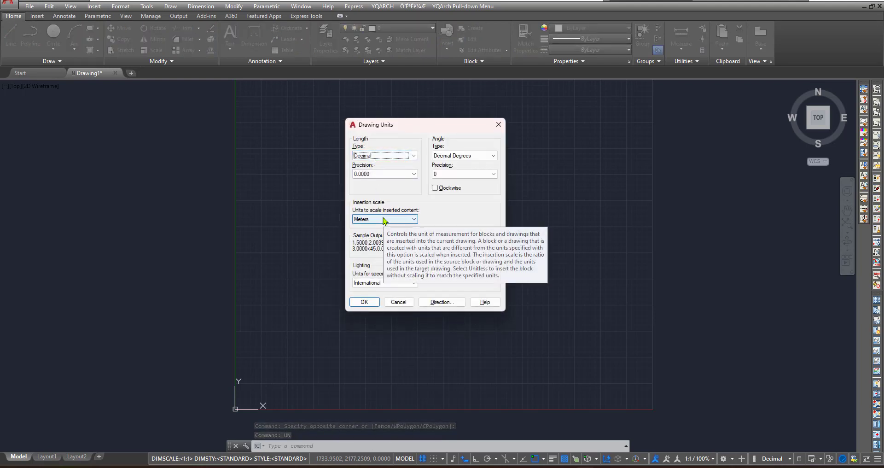
{"action": "left_click", "coordinate": [414, 155]}
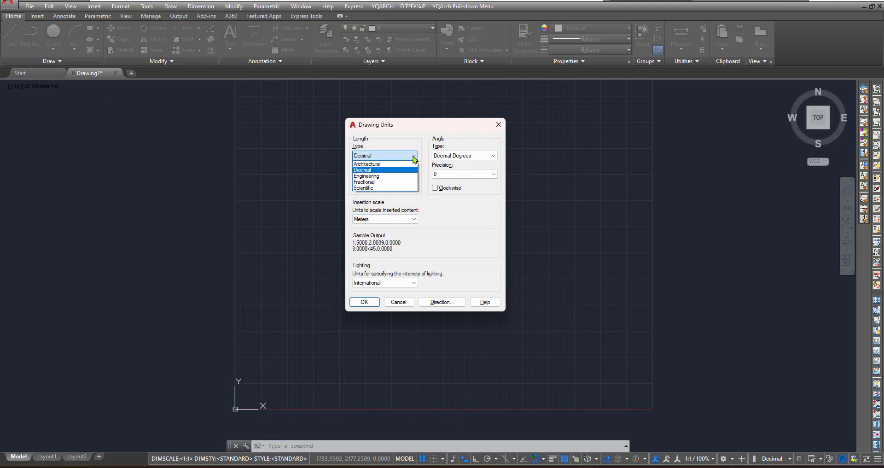
{"action": "left_click", "coordinate": [407, 164]}
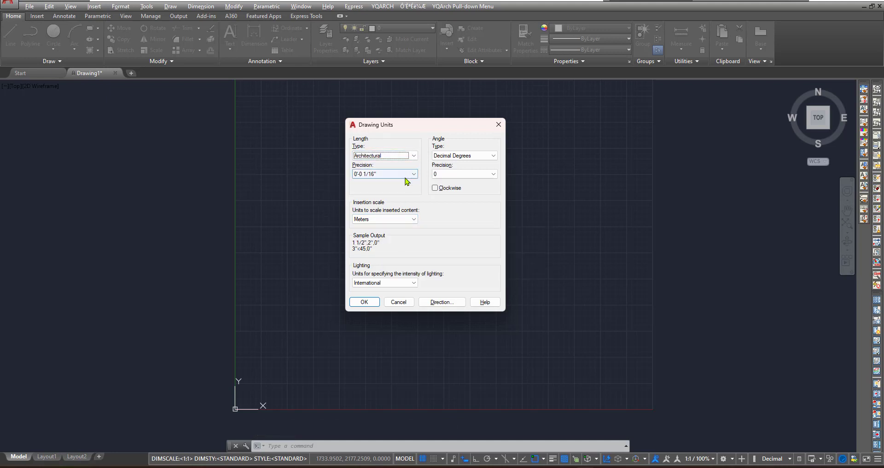
{"action": "left_click", "coordinate": [401, 219]}
{"action": "left_click", "coordinate": [390, 234]}
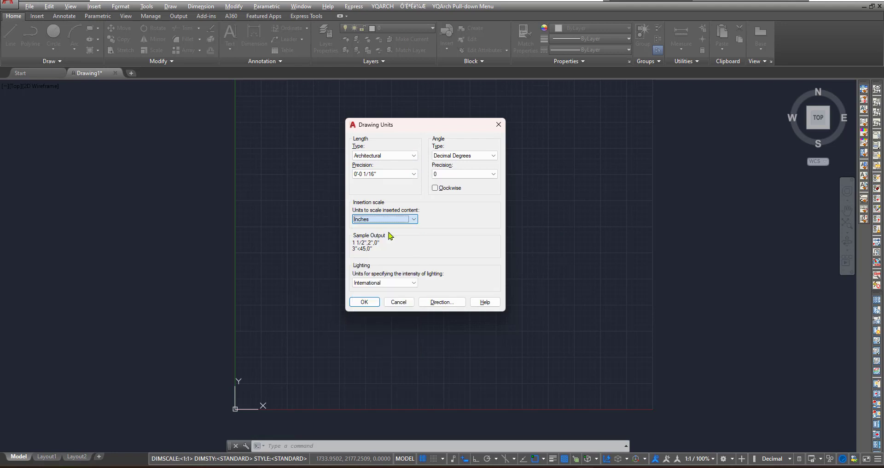
{"action": "left_click", "coordinate": [364, 302]}
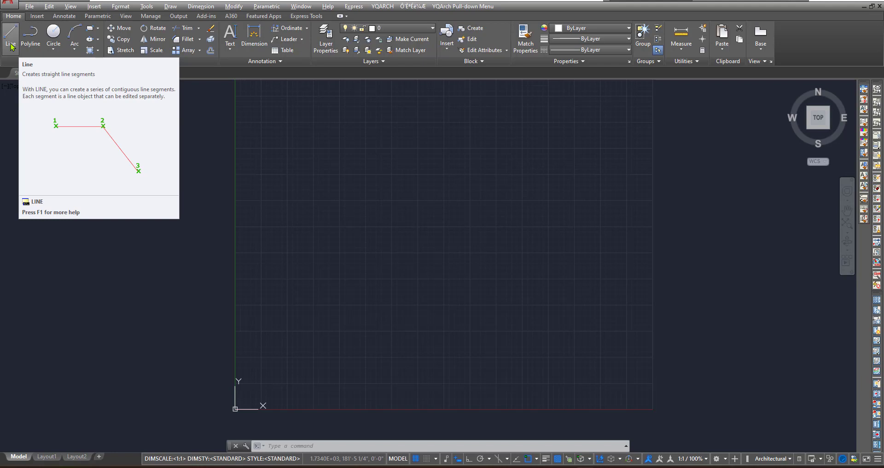
Make WALL the current layer and draw a 10' by 10' rectangle in the empty drawing area.
{"action": "left_click", "coordinate": [90, 29]}
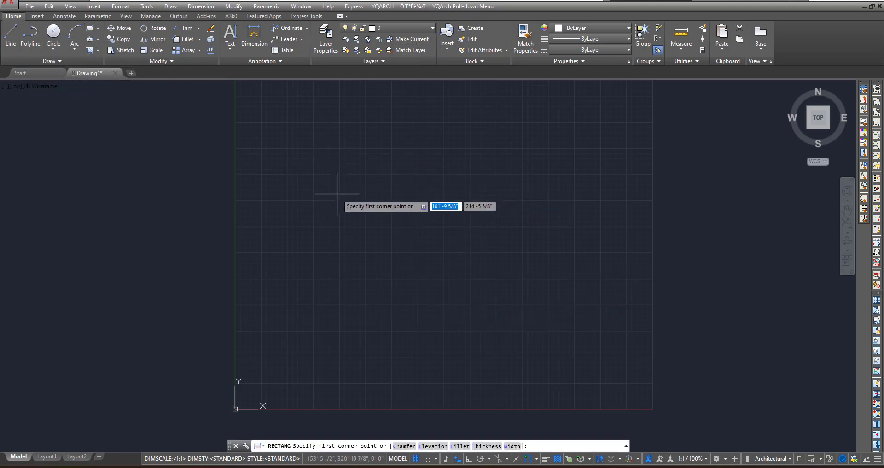
{"action": "left_click", "coordinate": [390, 29]}
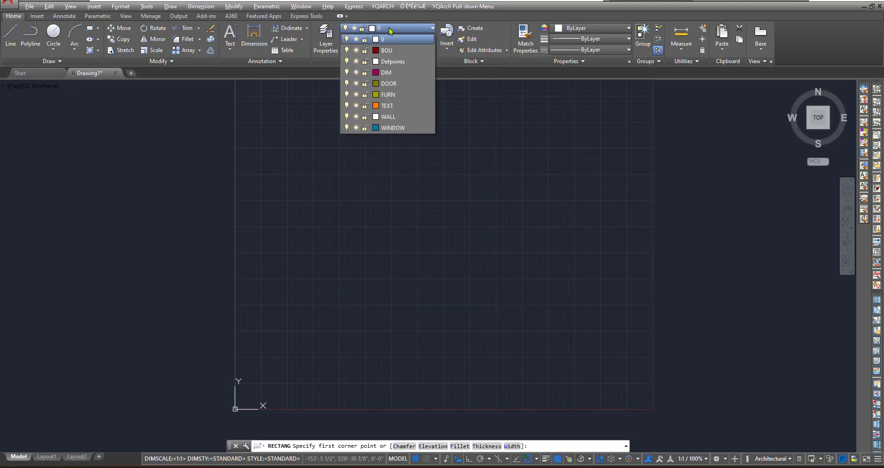
{"action": "left_click", "coordinate": [407, 117]}
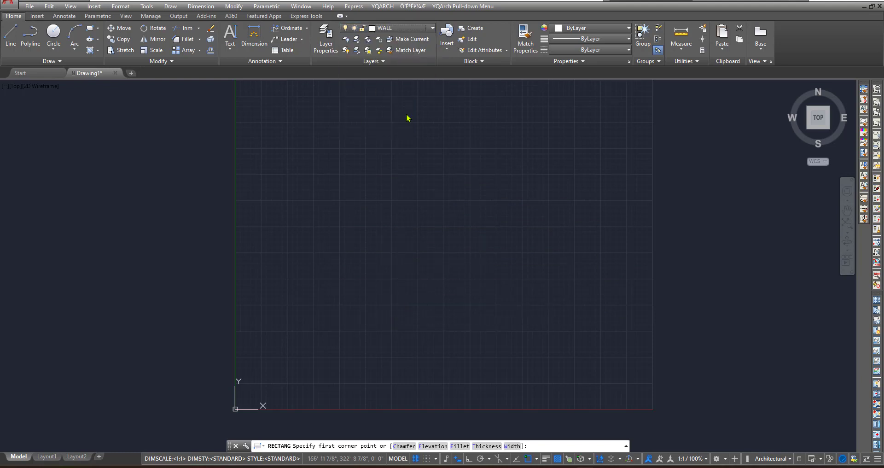
{"action": "left_click", "coordinate": [321, 228]}
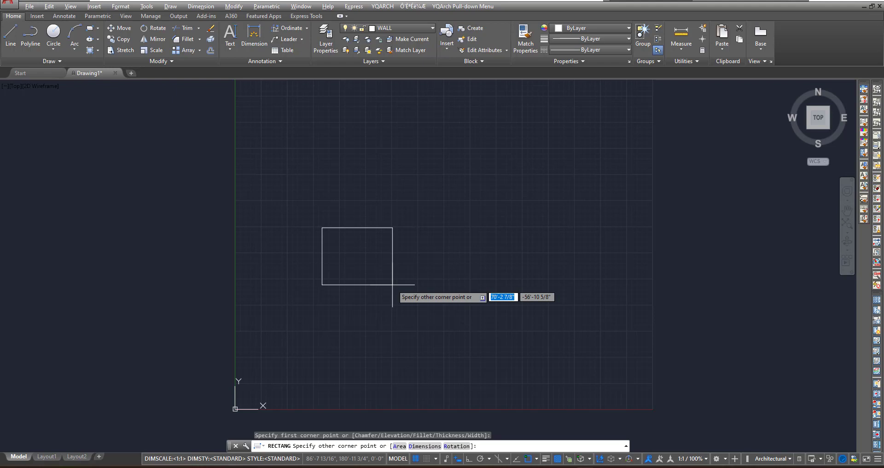
{"action": "type", "text": "0"}
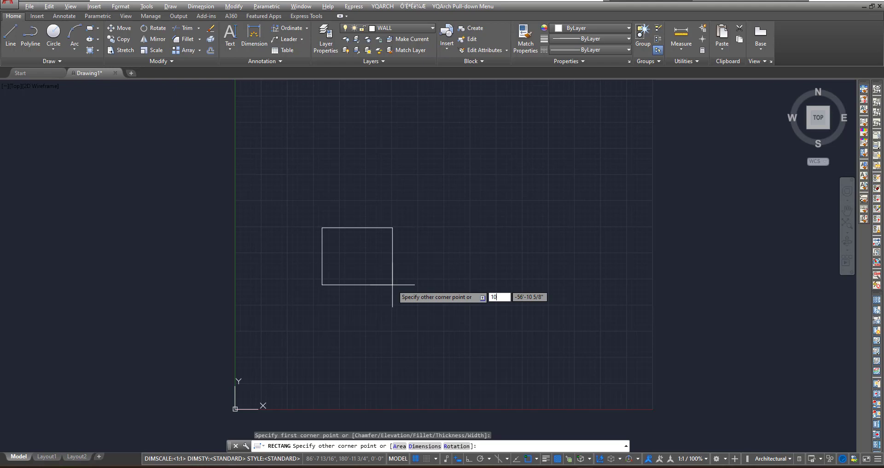
{"action": "key", "text": "Tab"}
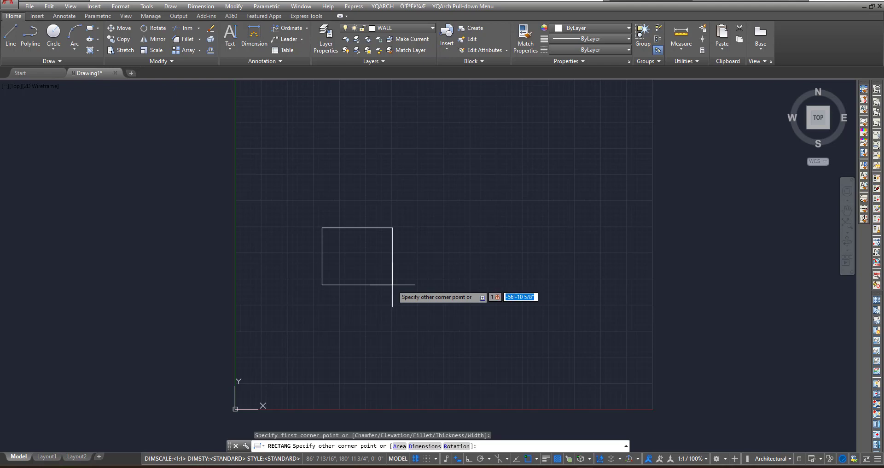
{"action": "type", "text": "10'"}
{"action": "key", "text": "Return"}
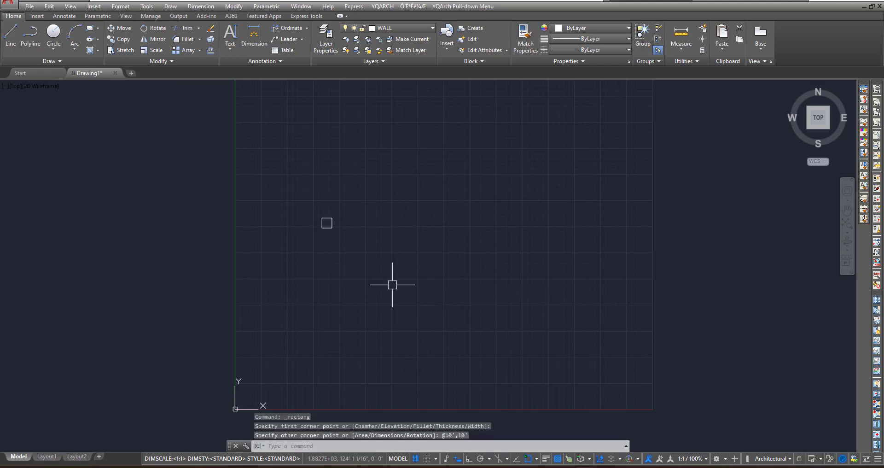
Offset the 10' square outward by 9 inches to form the wall thickness.
{"action": "scroll", "coordinate": [322, 216], "scroll_direction": "up", "scroll_amount": 3}
{"action": "scroll", "coordinate": [338, 224], "scroll_direction": "up", "scroll_amount": 5}
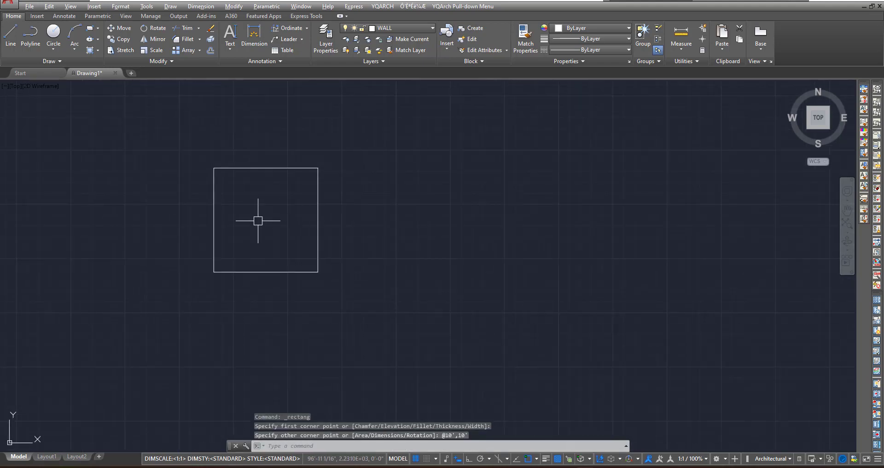
{"action": "middle_click_drag", "start_coordinate": [257, 220], "coordinate": [328, 256]}
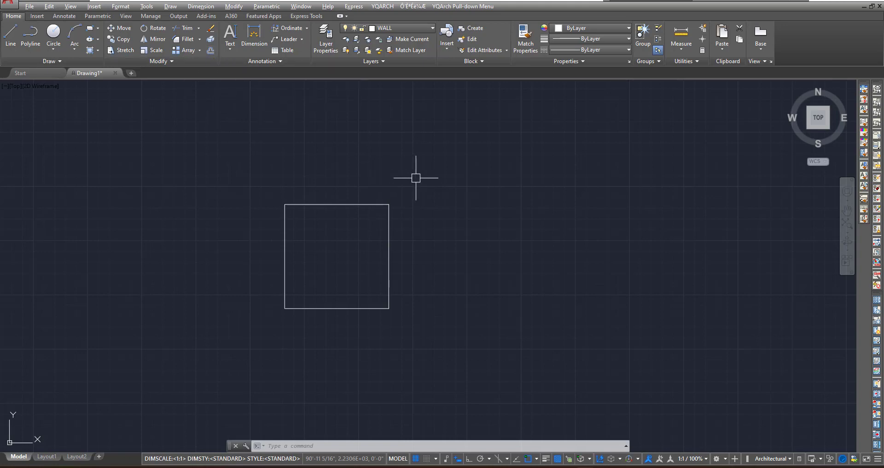
{"action": "type", "text": "o"}
{"action": "key", "text": "Return"}
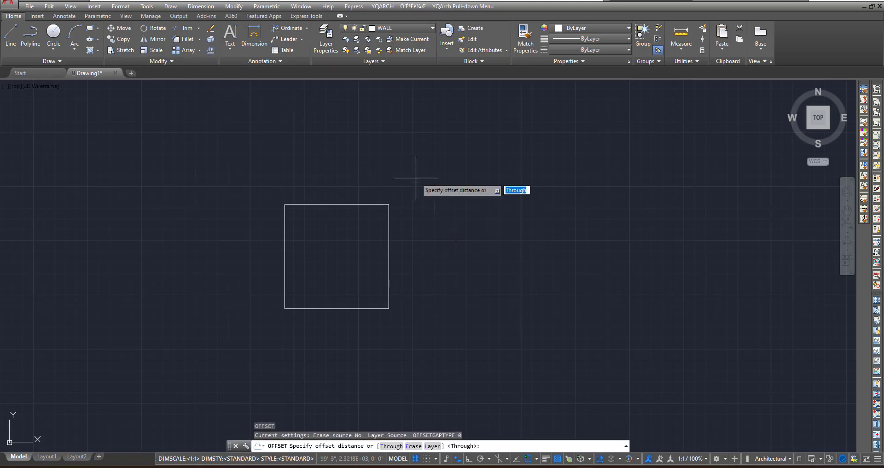
{"action": "type", "text": "9"}
{"action": "key", "text": "Return"}
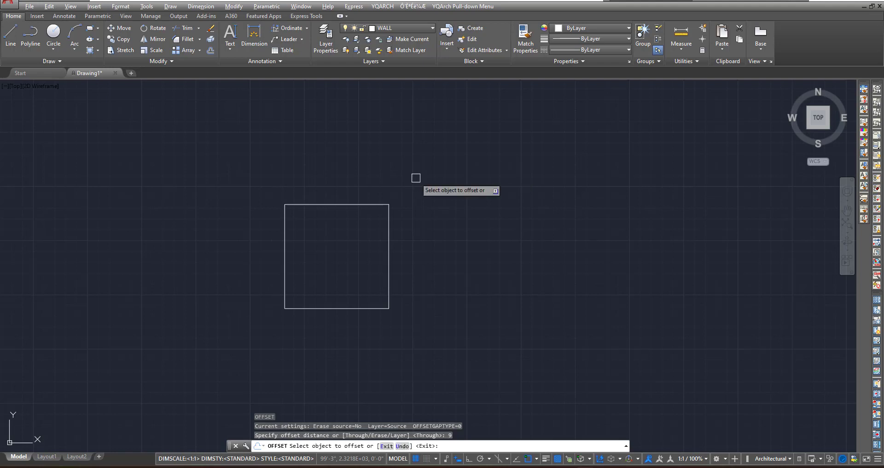
{"action": "left_click", "coordinate": [343, 204]}
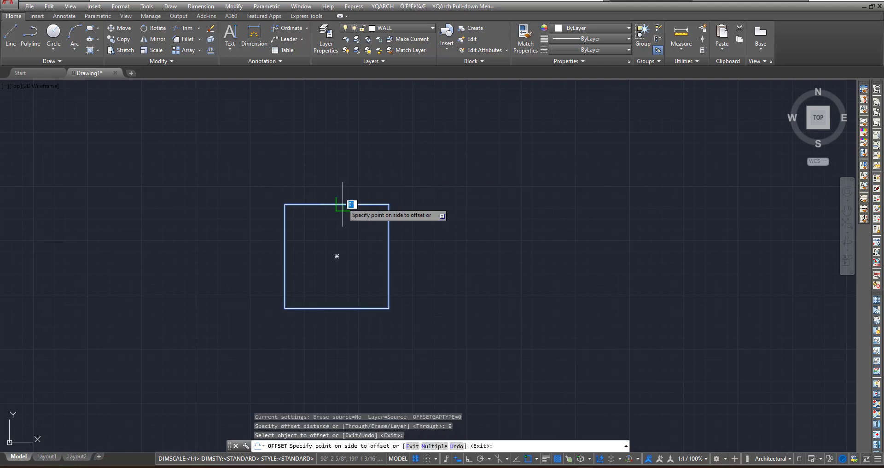
{"action": "left_click", "coordinate": [346, 177]}
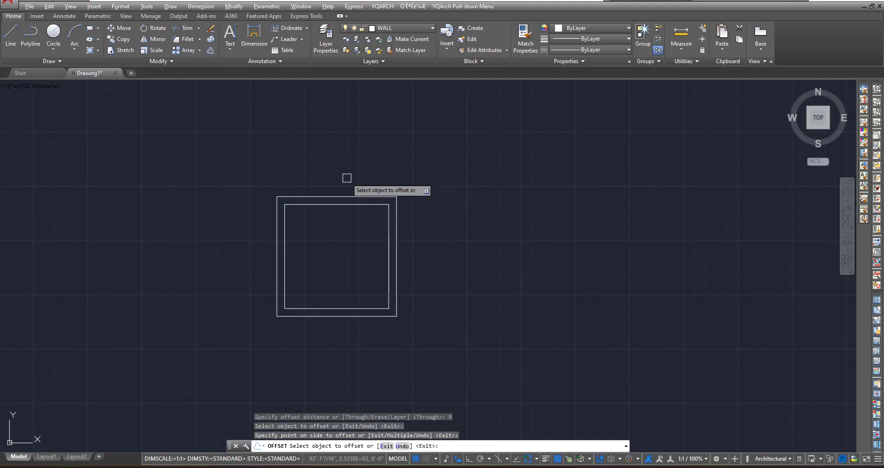
{"action": "key", "text": "Escape"}
{"action": "scroll", "coordinate": [336, 243], "scroll_direction": "up", "scroll_amount": 3}
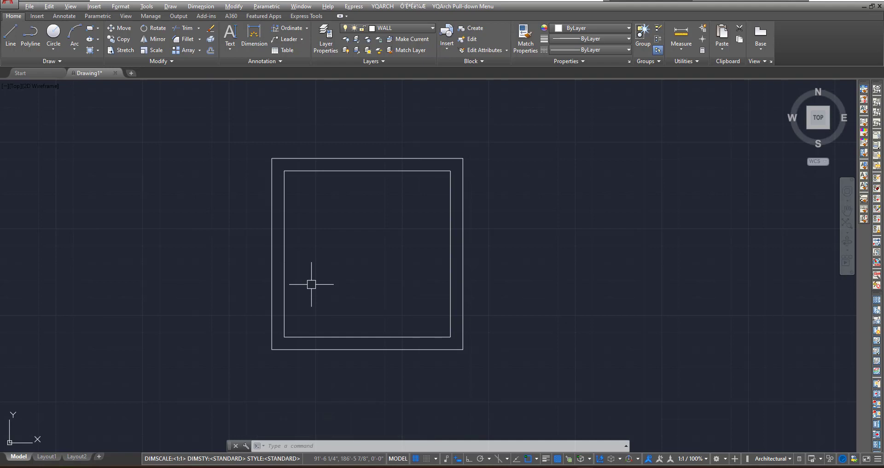
{"action": "left_click", "coordinate": [367, 170]}
{"action": "left_click", "coordinate": [367, 159]}
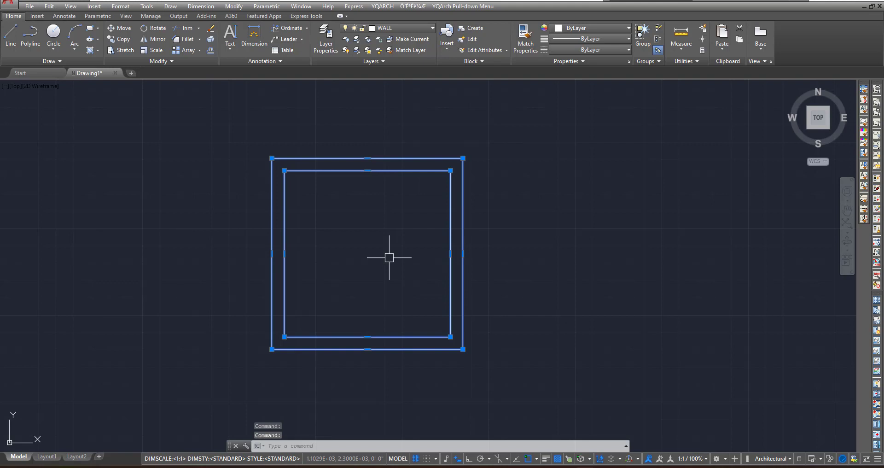
{"action": "key", "text": "Escape"}
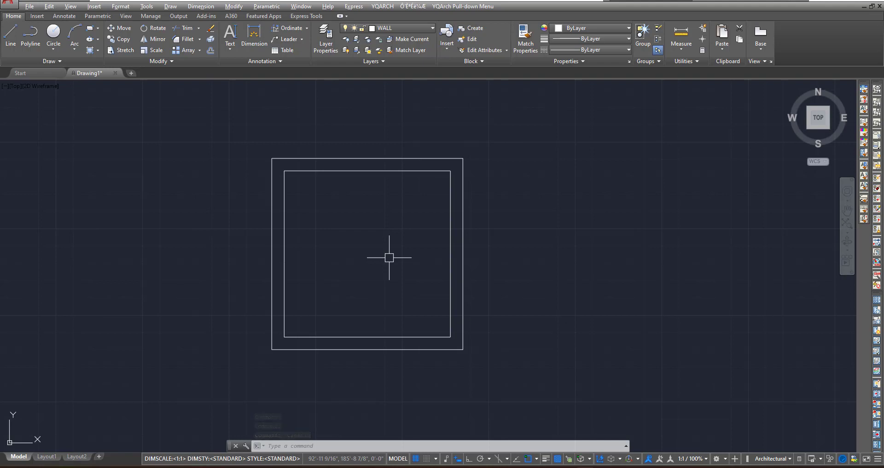
Explode the inner and outer wall squares into separate lines.
{"action": "type", "text": "x"}
{"action": "key", "text": "Return"}
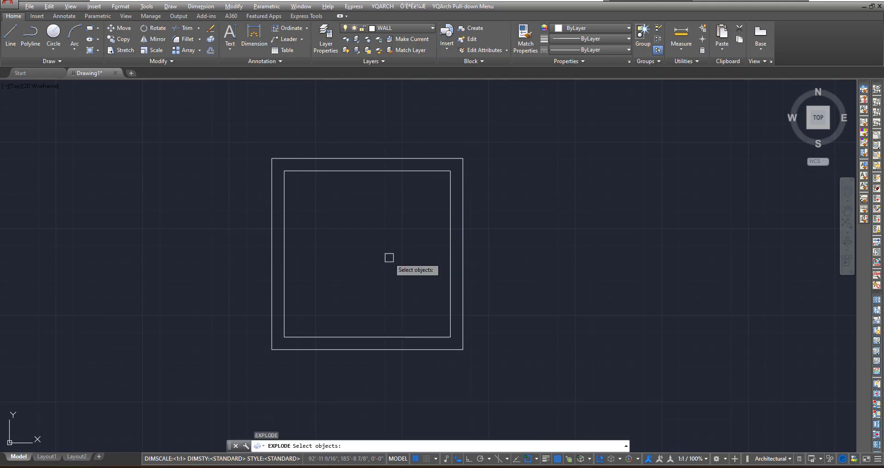
{"action": "left_click", "coordinate": [231, 134]}
{"action": "left_click", "coordinate": [512, 377]}
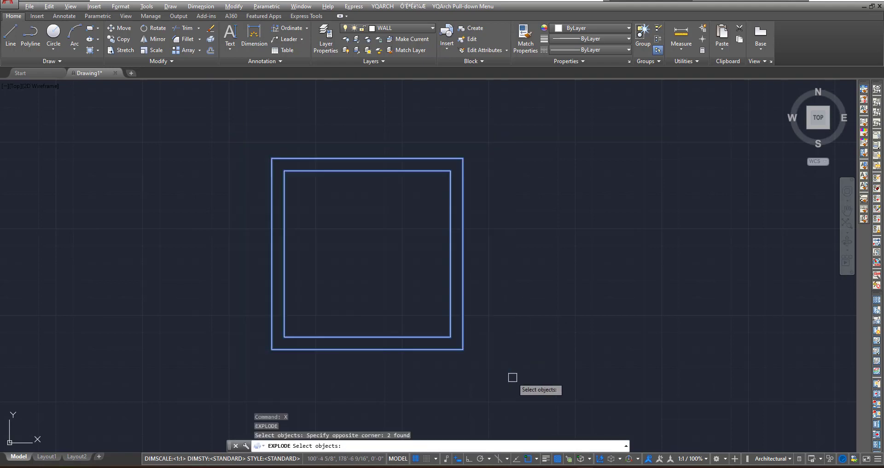
{"action": "key", "text": "Return"}
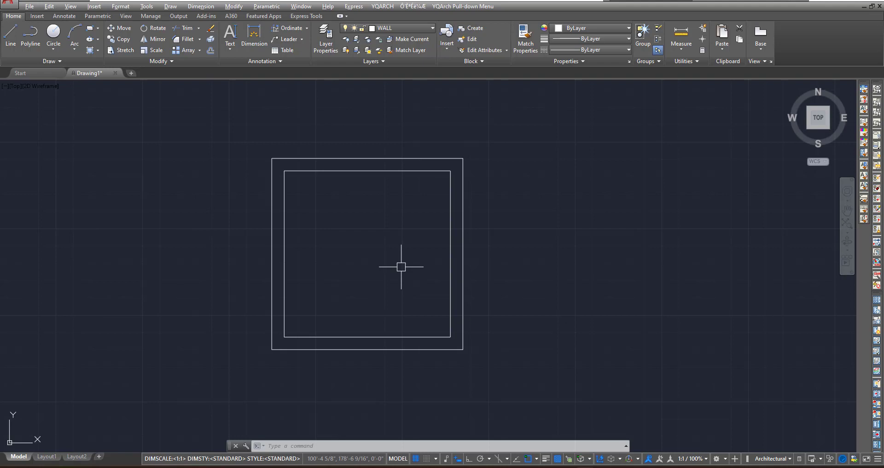
Offset the right-hand line of the inner square 2 inches toward the inside of the room.
{"action": "type", "text": "o"}
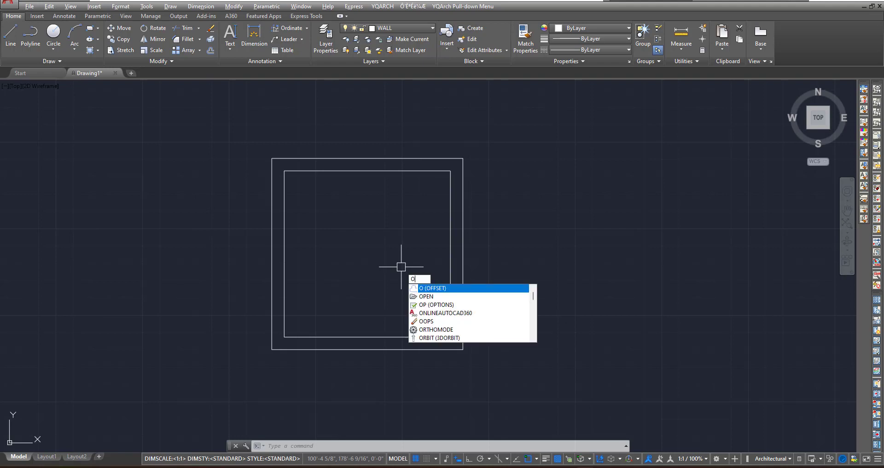
{"action": "key", "text": "Return"}
{"action": "type", "text": "2"}
{"action": "key", "text": "Return"}
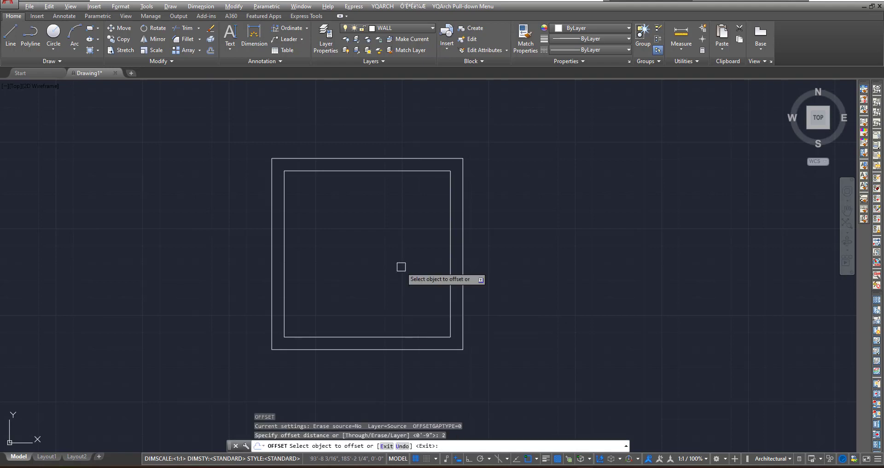
{"action": "left_click", "coordinate": [450, 296]}
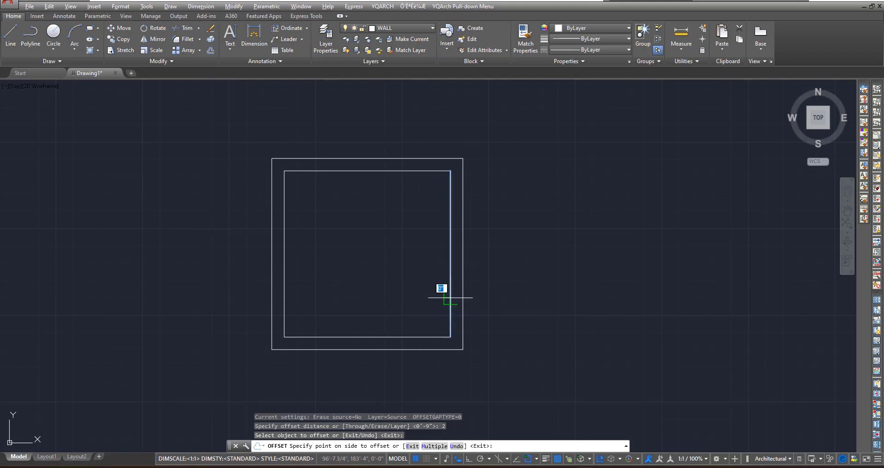
{"action": "left_click", "coordinate": [402, 297]}
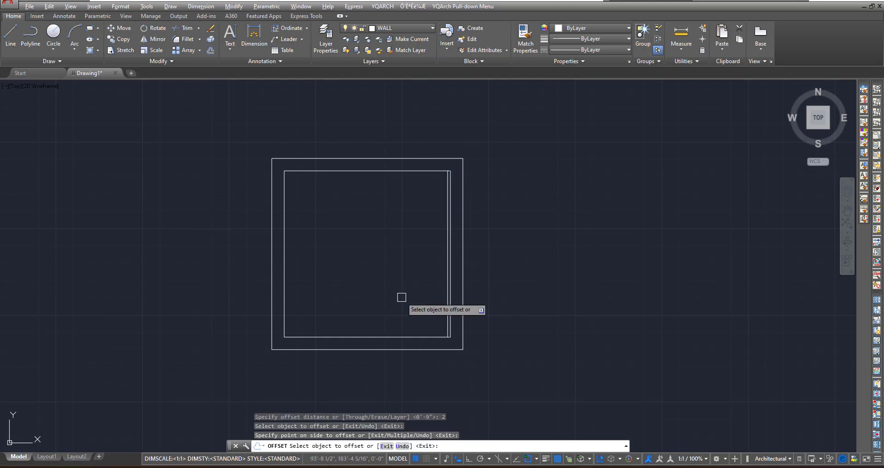
{"action": "key", "text": "Escape"}
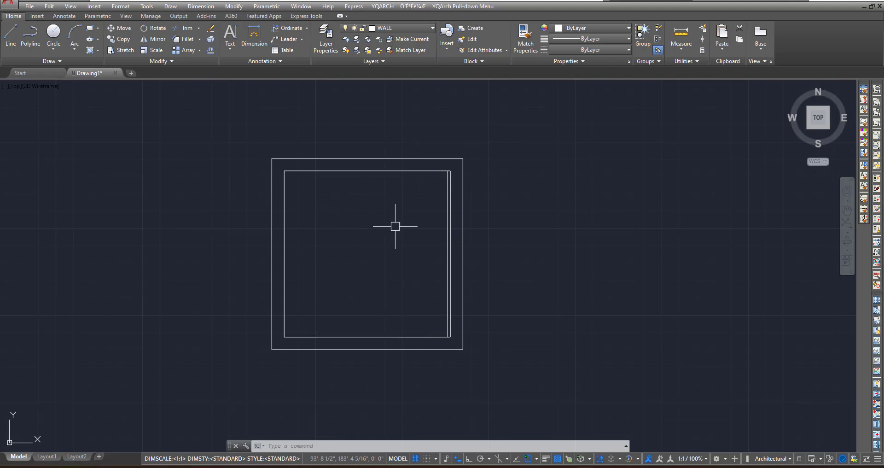
Offset the 2-inch offset line 3' further toward the inside of the room to mark the door opening width.
{"action": "type", "text": "o"}
{"action": "key", "text": "Return"}
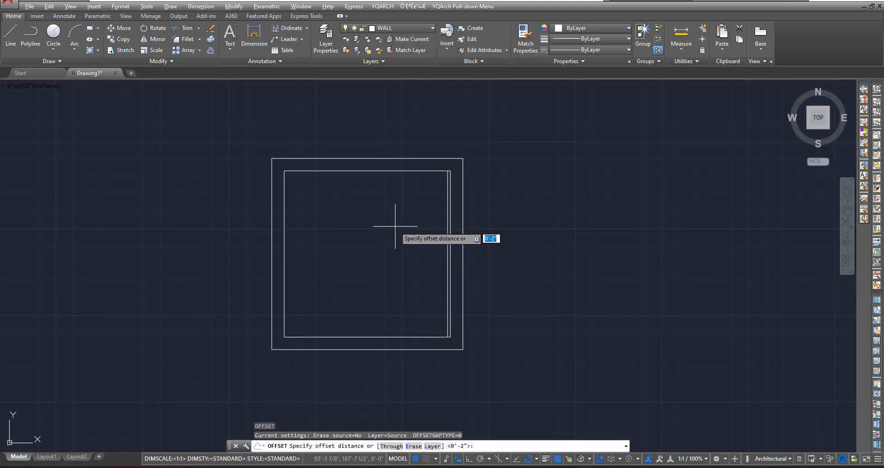
{"action": "type", "text": "3'"}
{"action": "key", "text": "Return"}
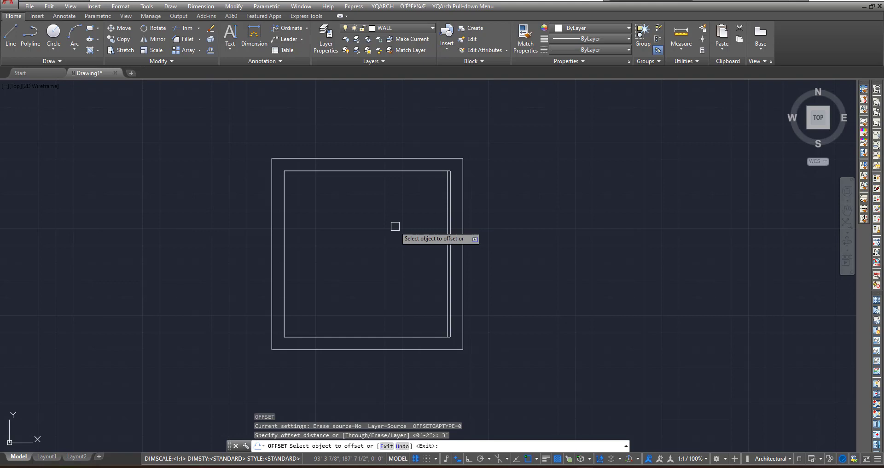
{"action": "left_click", "coordinate": [447, 305]}
{"action": "left_click", "coordinate": [394, 300]}
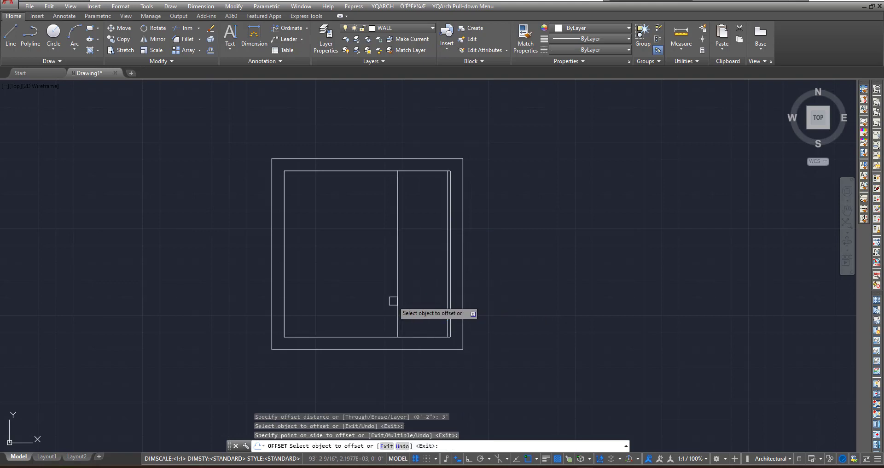
{"action": "key", "text": "Escape"}
Extend both offset lines through the lower wall to its outer line.
{"action": "scroll", "coordinate": [416, 329], "scroll_direction": "up", "scroll_amount": 2}
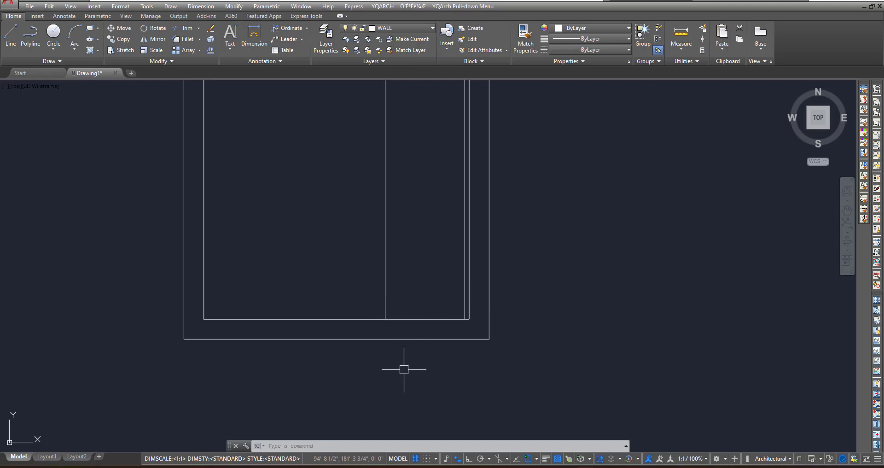
{"action": "type", "text": "EX"}
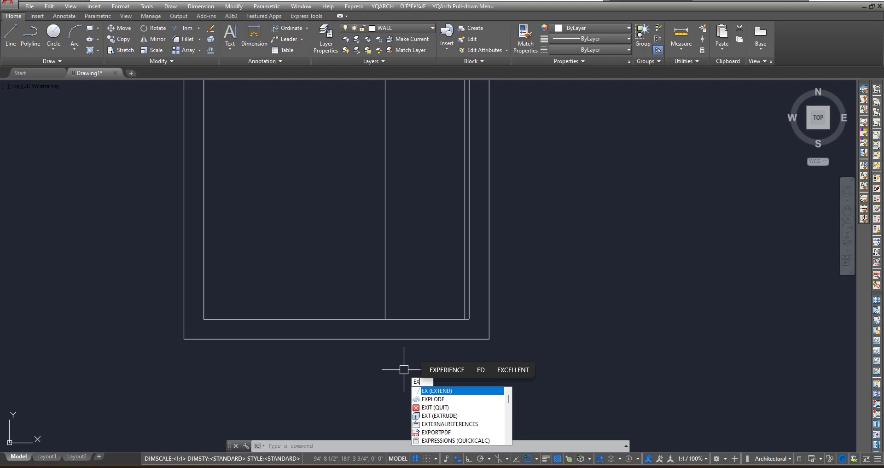
{"action": "key", "text": "Return"}
{"action": "key", "text": "Return"}
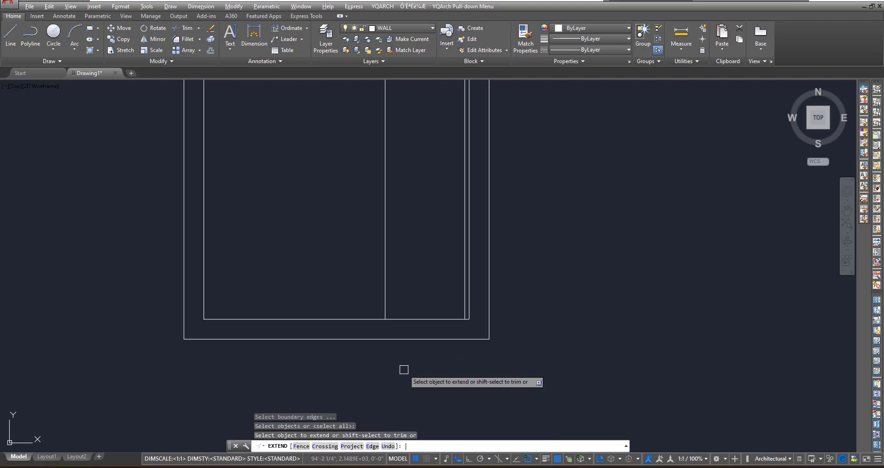
{"action": "left_click", "coordinate": [382, 303]}
{"action": "left_click", "coordinate": [462, 300]}
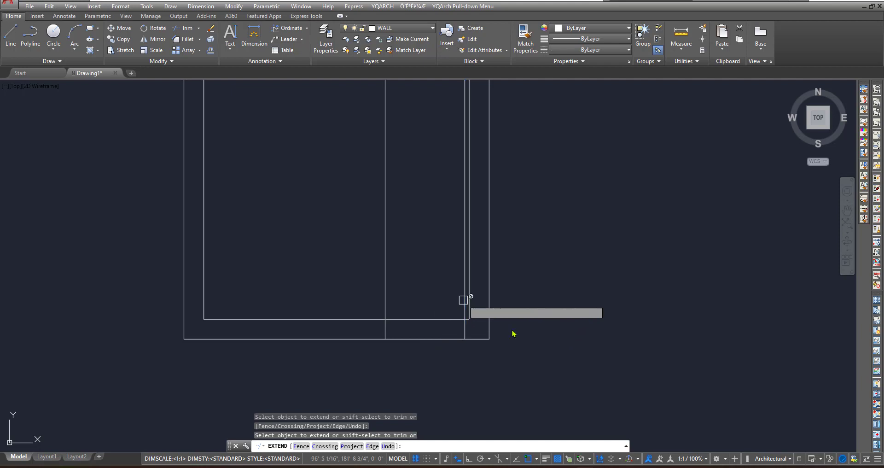
{"action": "key", "text": "Escape"}
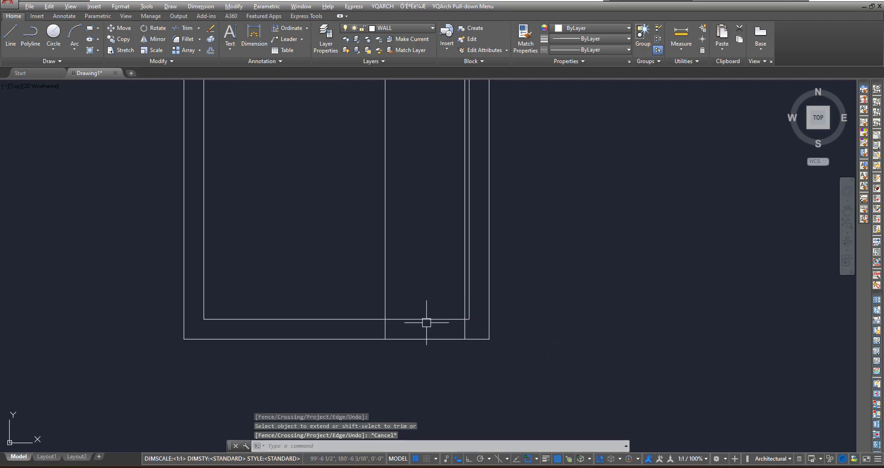
Trim the lower wall lines between the two offset lines and their parts inside the room, leaving a door opening.
{"action": "type", "text": "TR"}
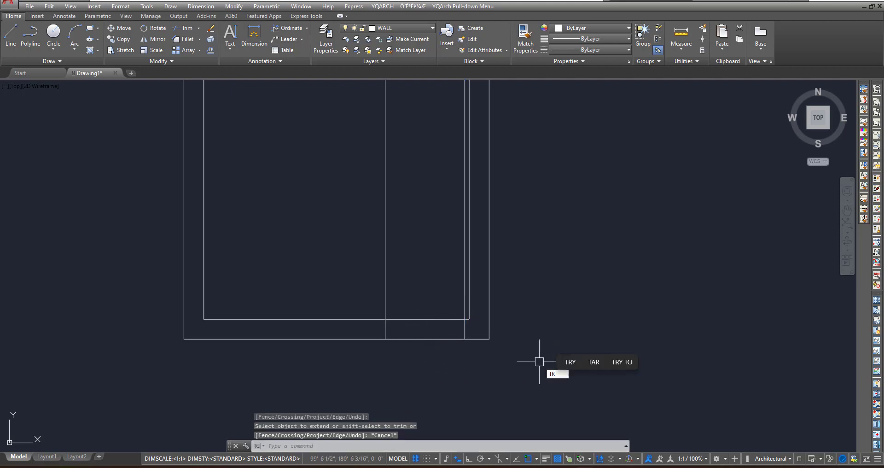
{"action": "key", "text": "Return"}
{"action": "key", "text": "Return"}
{"action": "left_click", "coordinate": [454, 368]}
{"action": "left_click", "coordinate": [453, 333]}
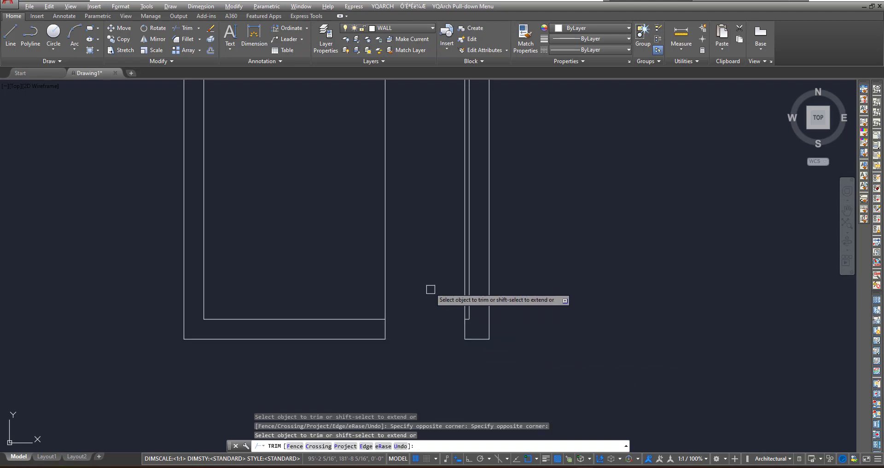
{"action": "left_click", "coordinate": [419, 273]}
{"action": "left_click", "coordinate": [367, 295]}
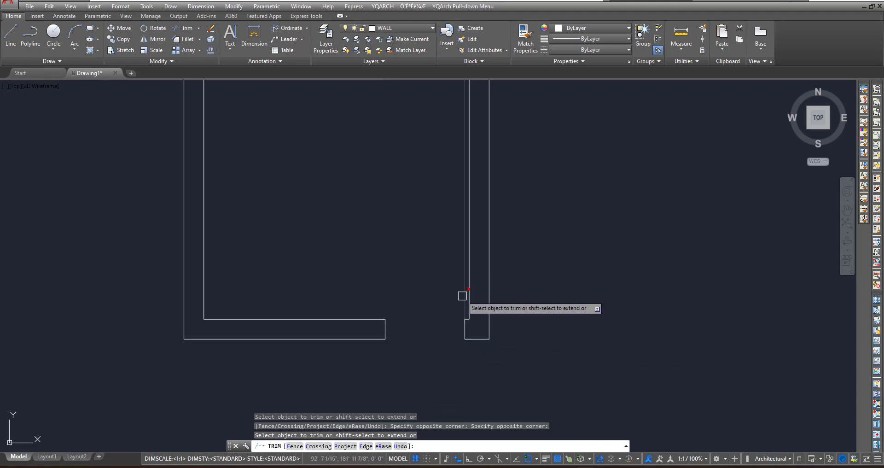
{"action": "left_click", "coordinate": [463, 297]}
{"action": "key", "text": "Escape"}
Make DOOR the current layer.
{"action": "scroll", "coordinate": [424, 333], "scroll_direction": "down", "scroll_amount": 4}
{"action": "middle_click_drag", "start_coordinate": [426, 329], "coordinate": [445, 330]}
{"action": "scroll", "coordinate": [446, 330], "scroll_direction": "up", "scroll_amount": 2}
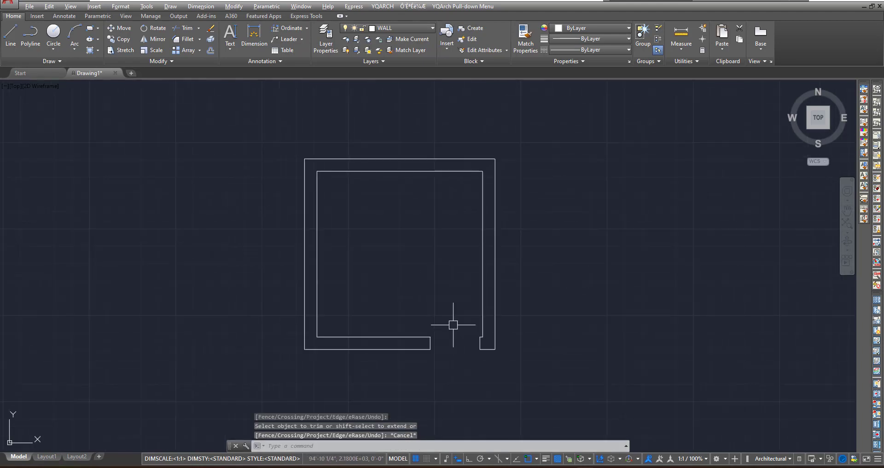
{"action": "scroll", "coordinate": [456, 343], "scroll_direction": "up", "scroll_amount": 2}
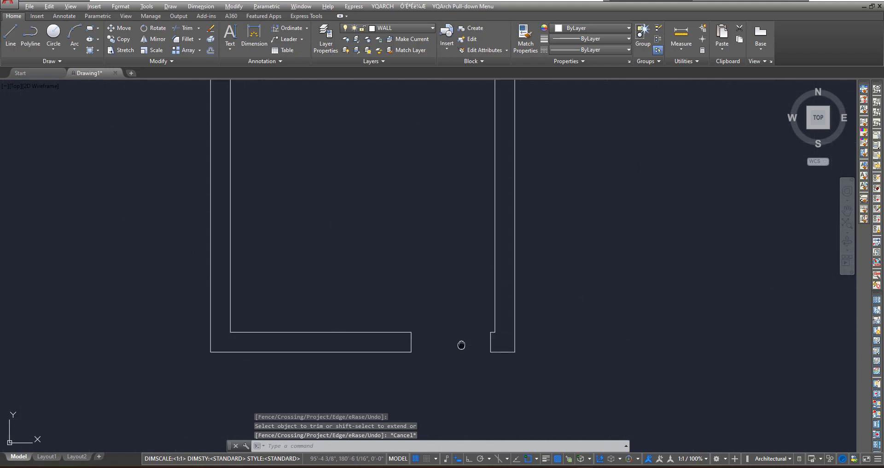
{"action": "scroll", "coordinate": [451, 351], "scroll_direction": "down", "scroll_amount": 2}
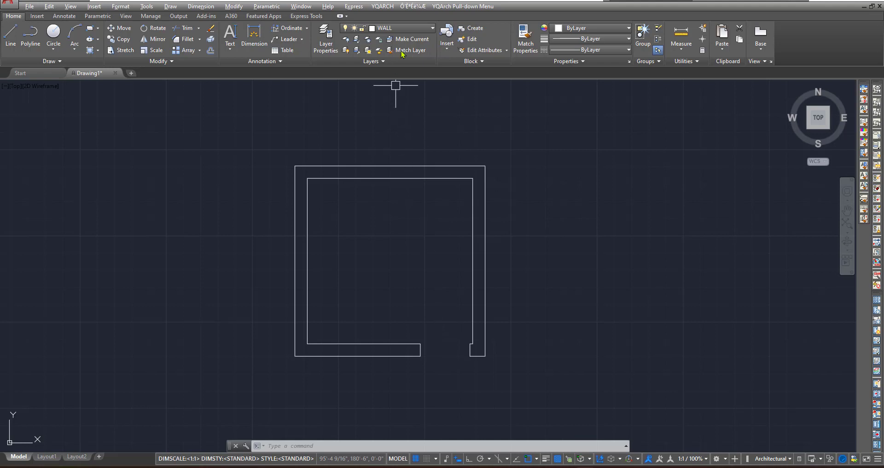
{"action": "left_click", "coordinate": [424, 29]}
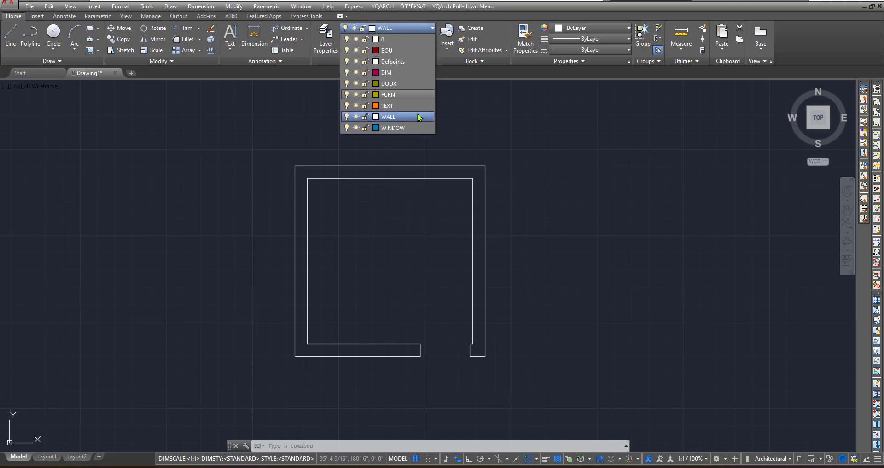
{"action": "left_click", "coordinate": [409, 84]}
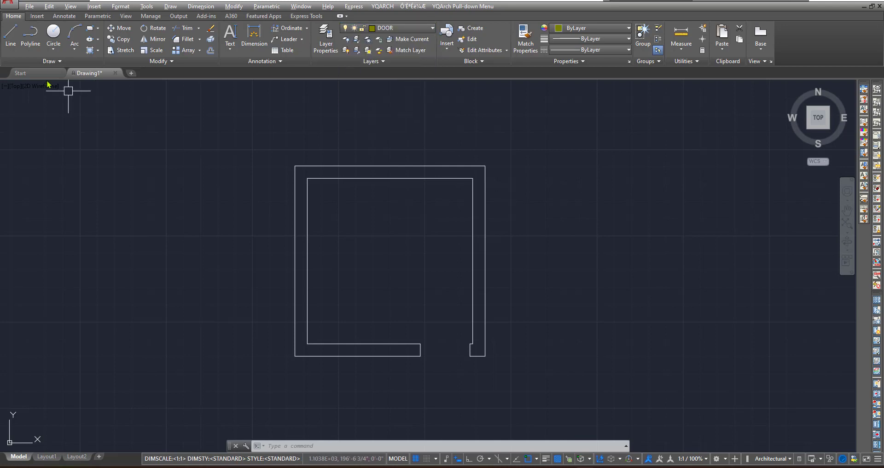
Draw a line across the opening along the outer wall face, continuing 3' up from the right jamb's outer corner as the door leaf.
{"action": "left_click", "coordinate": [14, 44]}
{"action": "scroll", "coordinate": [408, 369], "scroll_direction": "up", "scroll_amount": 4}
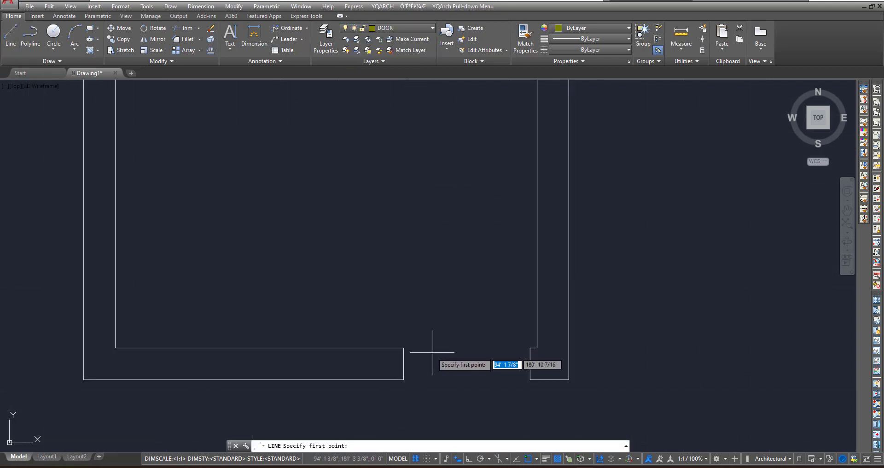
{"action": "left_click", "coordinate": [383, 340]}
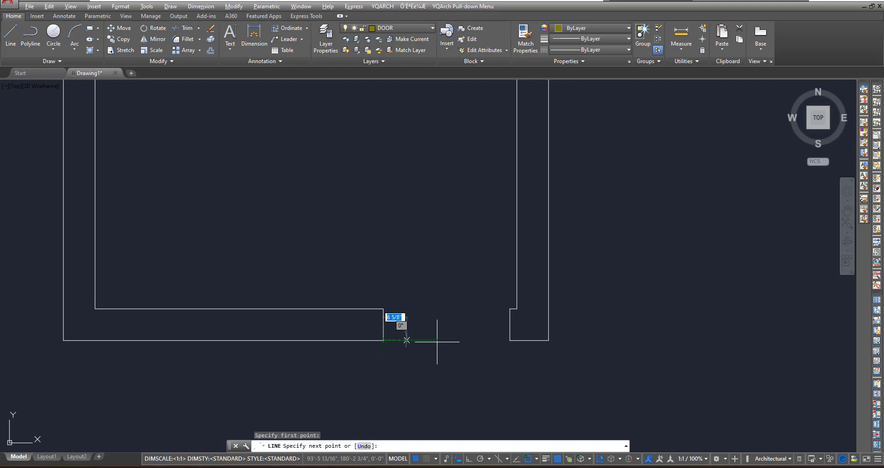
{"action": "left_click", "coordinate": [509, 340]}
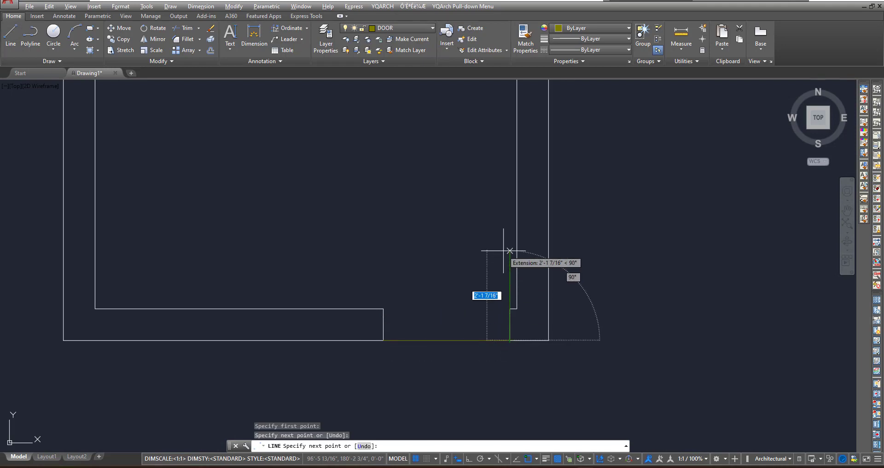
{"action": "type", "text": "3"}
{"action": "key", "text": "Return"}
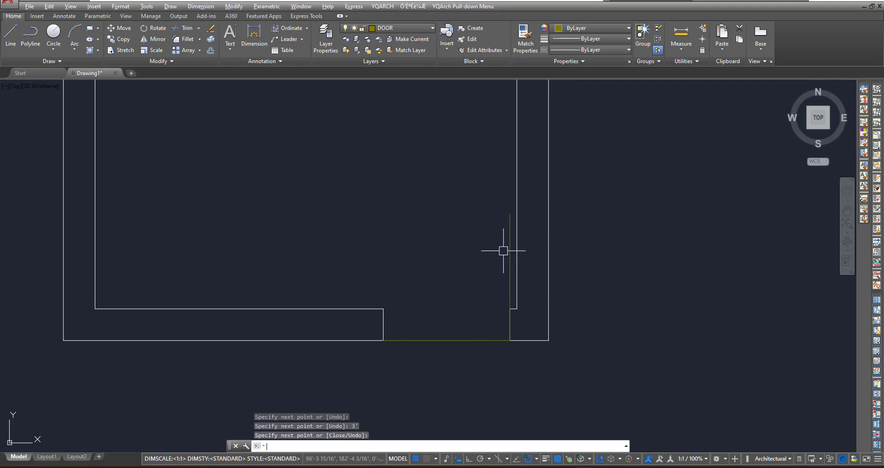
{"action": "key", "text": "Return"}
Draw a Start, Center, End arc from the leaf's upper end to the opposite jamb, centred on the leaf's lower end.
{"action": "scroll", "coordinate": [450, 261], "scroll_direction": "down", "scroll_amount": 2}
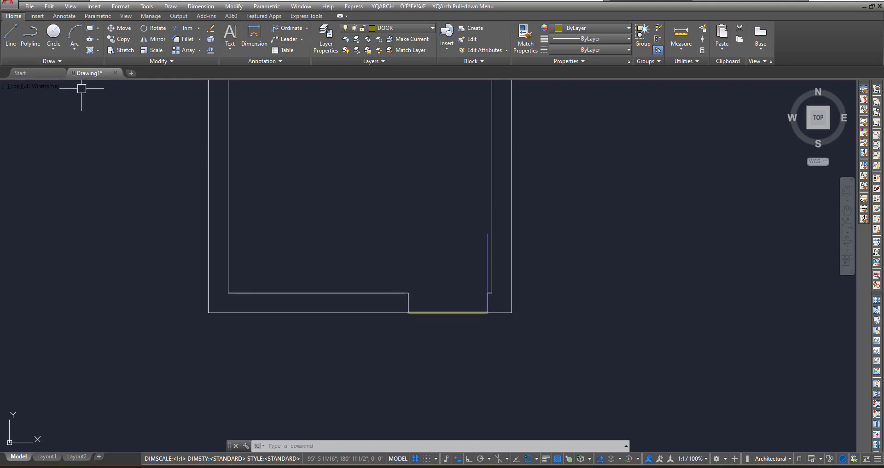
{"action": "left_click", "coordinate": [74, 50]}
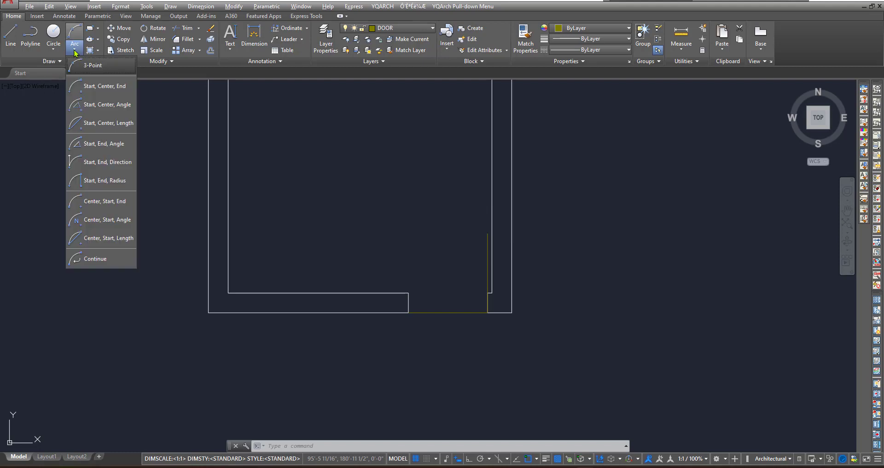
{"action": "left_click", "coordinate": [100, 87]}
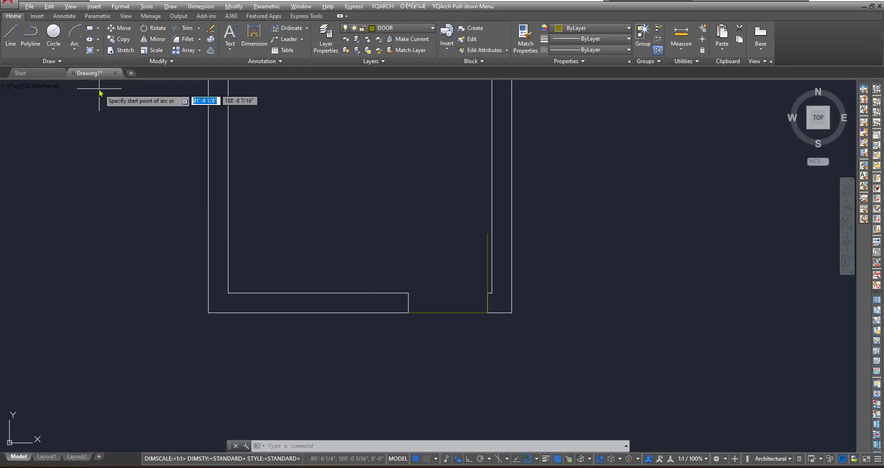
{"action": "left_click", "coordinate": [487, 233]}
{"action": "left_click", "coordinate": [488, 312]}
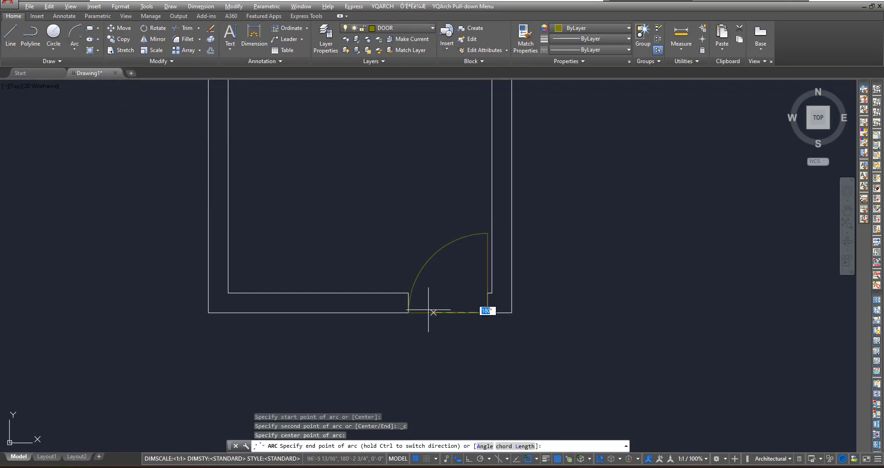
{"action": "left_click", "coordinate": [412, 315]}
Delete the door swing arc.
{"action": "left_click", "coordinate": [457, 269]}
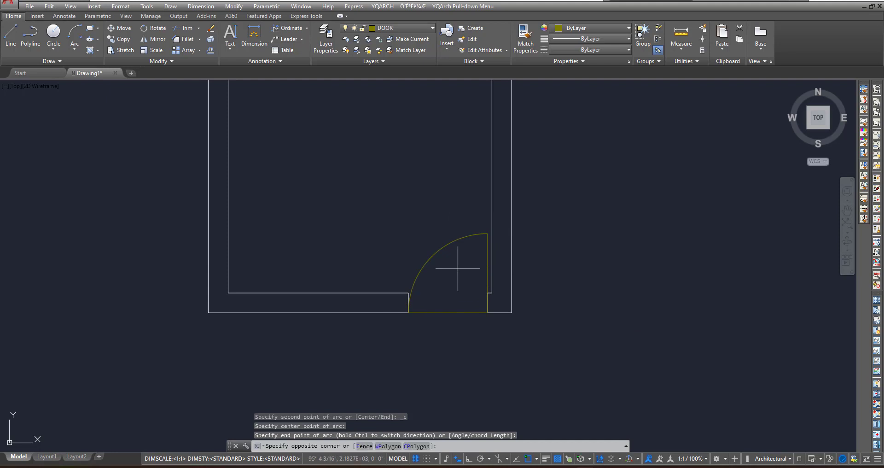
{"action": "left_click", "coordinate": [422, 236]}
{"action": "key", "text": "Delete"}
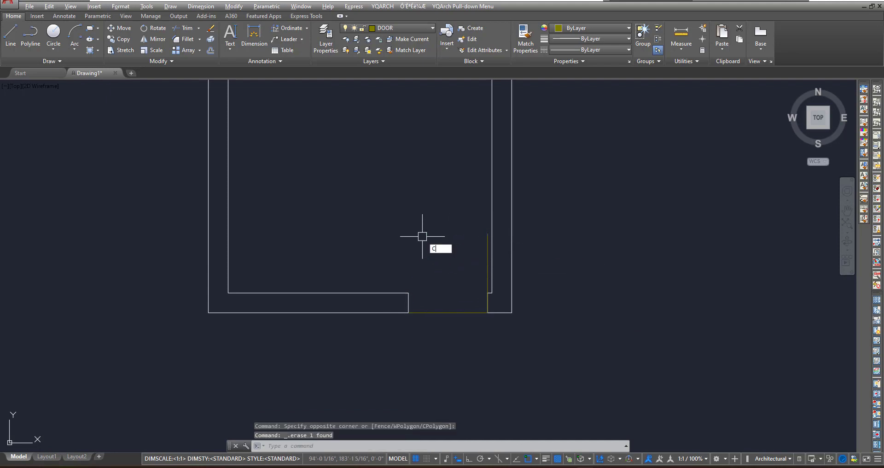
Draw a circle of 3' radius centred on the lower end of the door leaf.
{"action": "type", "text": "c"}
{"action": "key", "text": "Return"}
{"action": "left_click", "coordinate": [487, 312]}
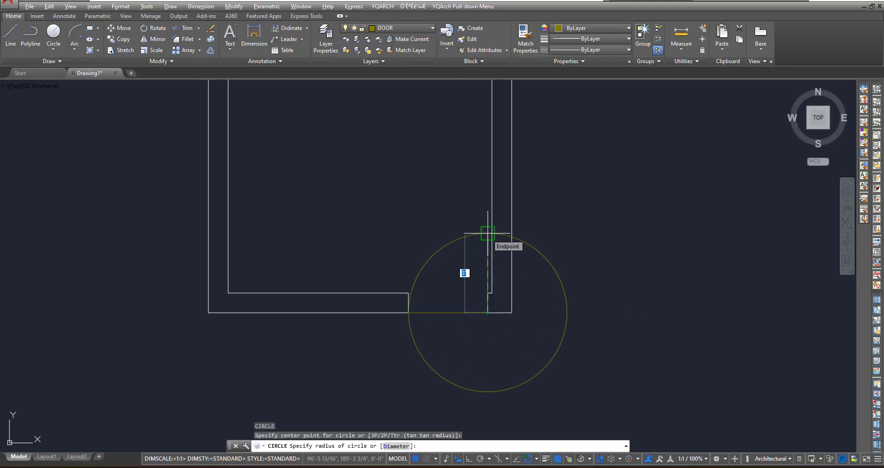
{"action": "type", "text": "3'"}
{"action": "key", "text": "Return"}
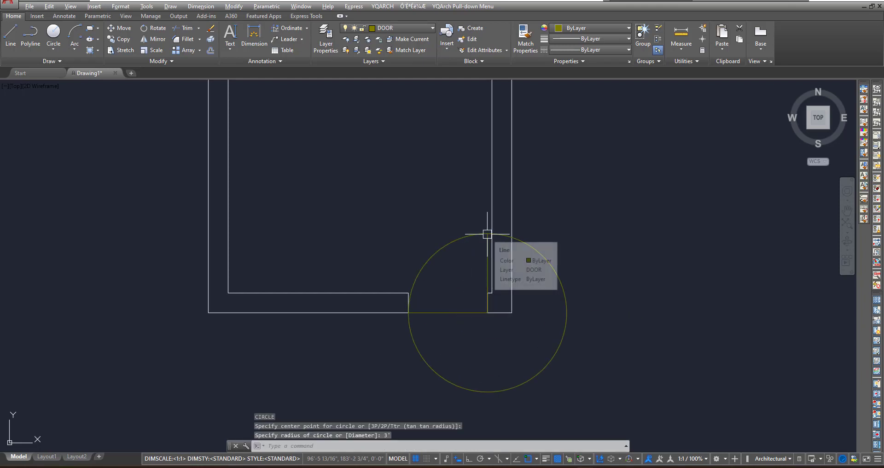
Trim the circle down to the quarter arc between the door leaf's upper end and the opposite jamb.
{"action": "type", "text": "TR"}
{"action": "key", "text": "Return"}
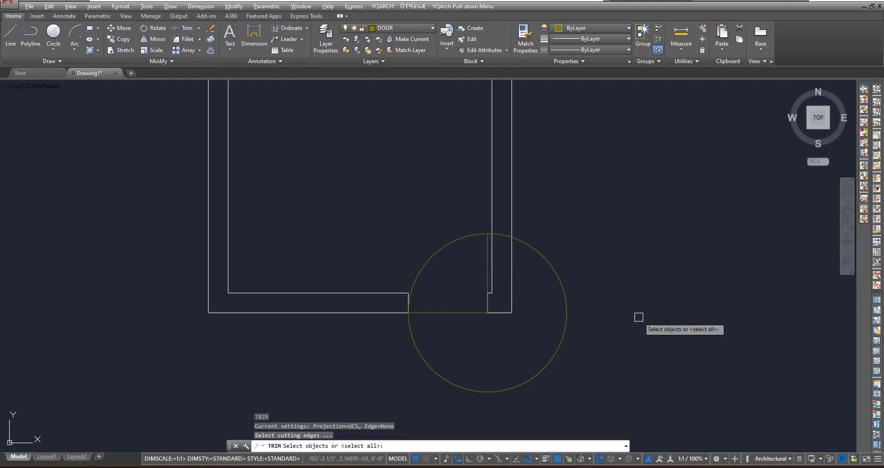
{"action": "key", "text": "Return"}
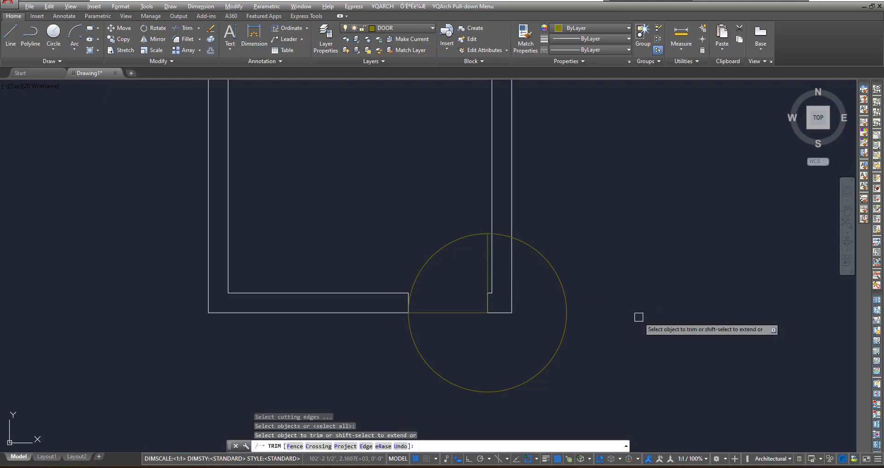
{"action": "left_click", "coordinate": [566, 291]}
{"action": "left_click", "coordinate": [501, 235]}
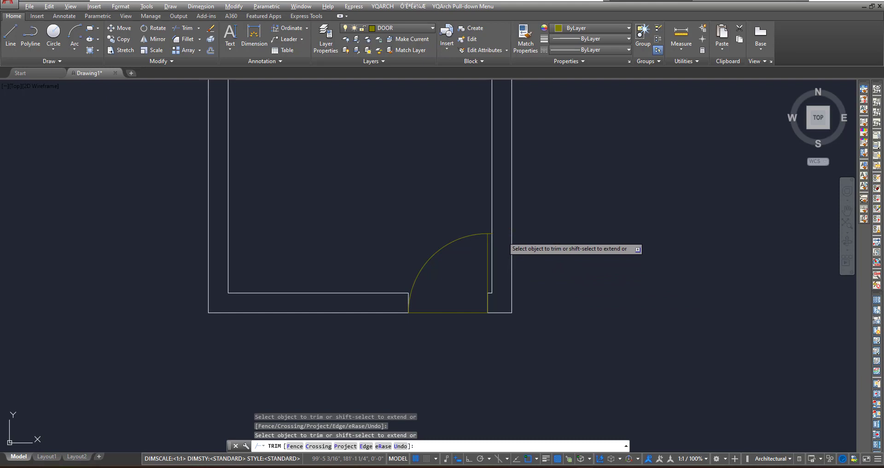
{"action": "scroll", "coordinate": [490, 237], "scroll_direction": "up", "scroll_amount": 10}
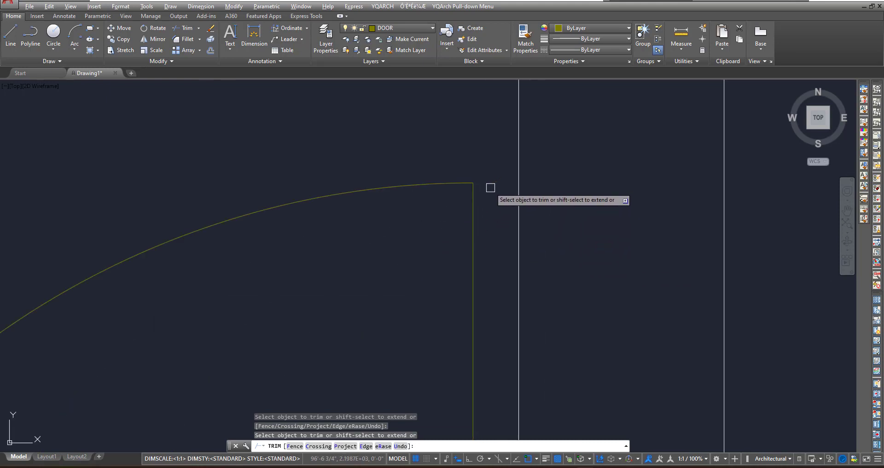
{"action": "scroll", "coordinate": [490, 188], "scroll_direction": "down", "scroll_amount": 5}
{"action": "key", "text": "Escape"}
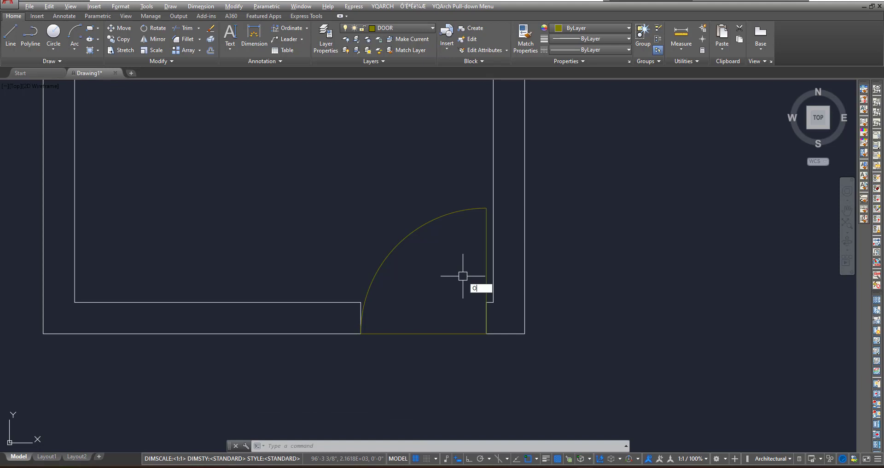
Offset the vertical door leaf line 2" towards the door opening to give the leaf its thickness.
{"action": "key", "text": "Return"}
{"action": "key", "text": "Return"}
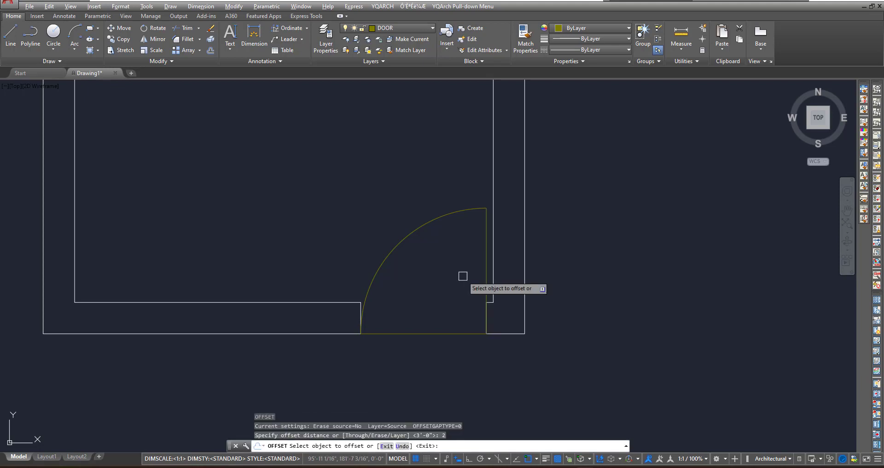
{"action": "left_click", "coordinate": [485, 278]}
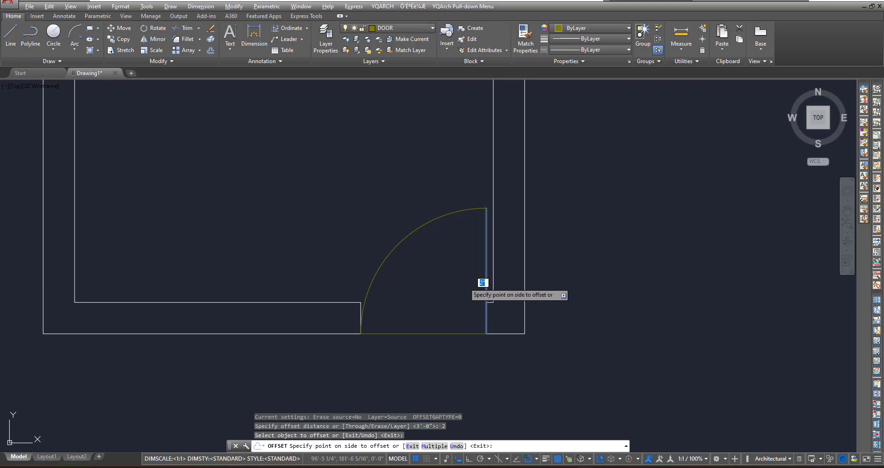
{"action": "left_click", "coordinate": [478, 283]}
{"action": "key", "text": "Escape"}
{"action": "scroll", "coordinate": [594, 324], "scroll_direction": "down", "scroll_amount": 2}
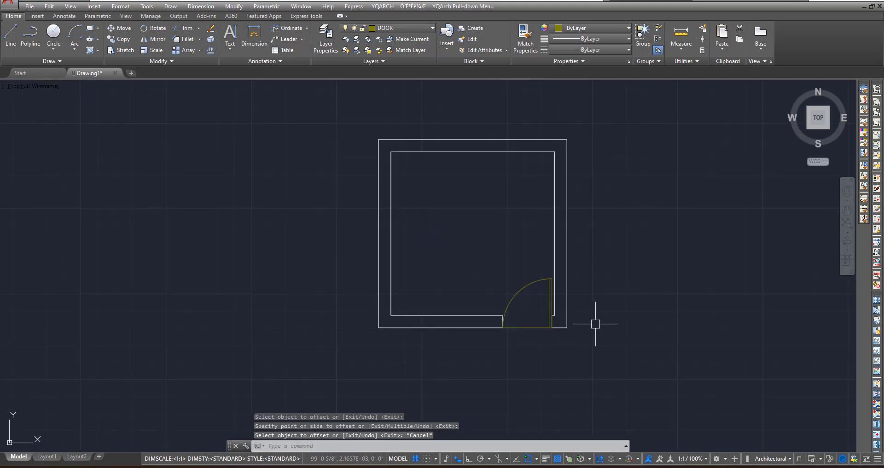
Delete the horizontal line spanning the door opening along the outer wall face.
{"action": "middle_click_drag", "start_coordinate": [594, 323], "coordinate": [540, 332]}
{"action": "scroll", "coordinate": [484, 341], "scroll_direction": "up", "scroll_amount": 2}
{"action": "left_click", "coordinate": [478, 333]}
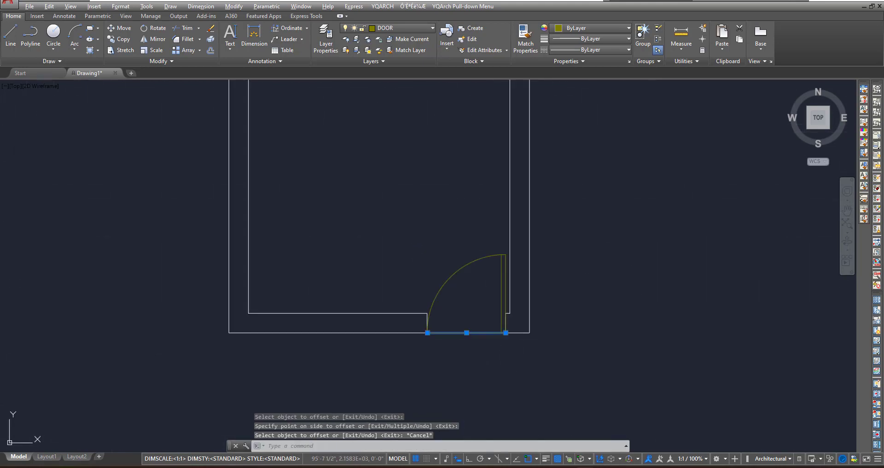
{"action": "key", "text": "Delete"}
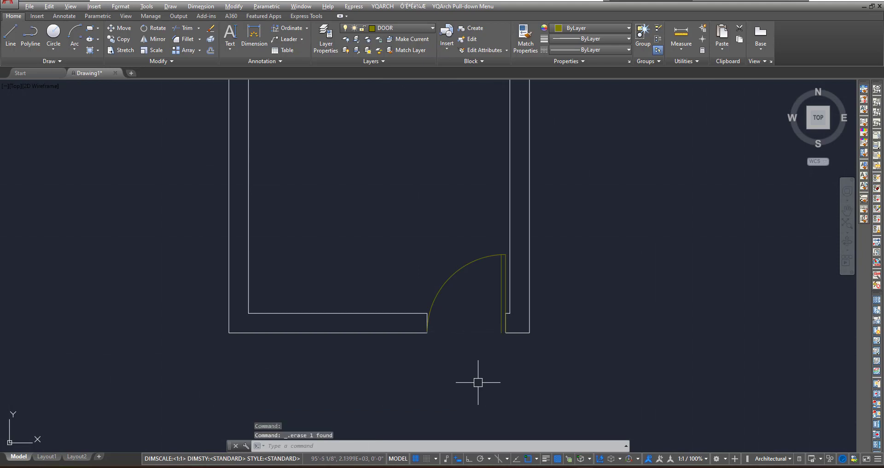
Draw a short line closing the lower end of the door leaf between its two vertical lines.
{"action": "key", "text": "Return"}
{"action": "scroll", "coordinate": [477, 378], "scroll_direction": "up", "scroll_amount": 3}
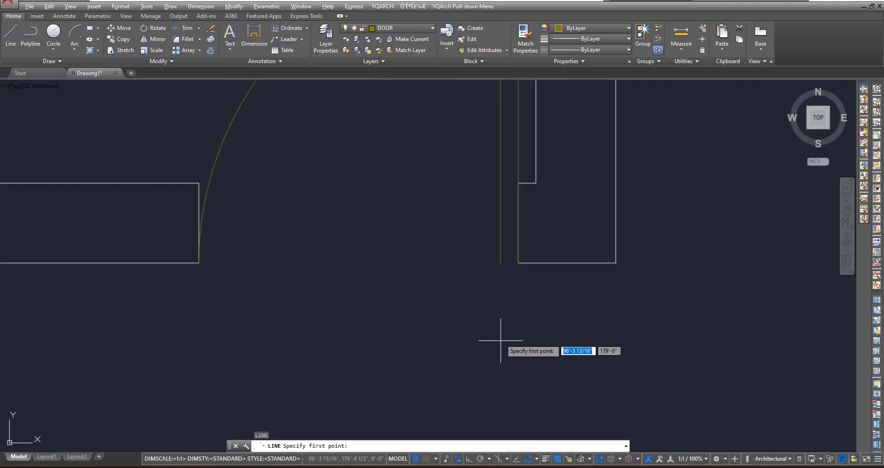
{"action": "left_click", "coordinate": [518, 263]}
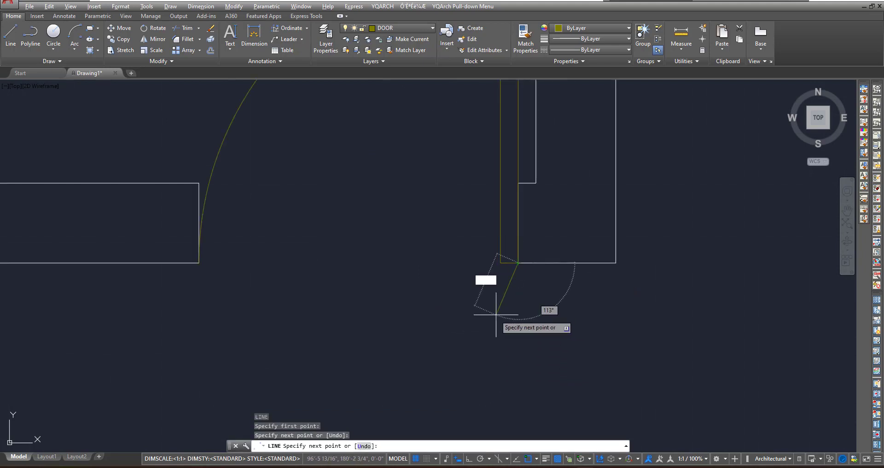
{"action": "key", "text": "Escape"}
{"action": "scroll", "coordinate": [485, 287], "scroll_direction": "down", "scroll_amount": 3}
{"action": "scroll", "coordinate": [488, 350], "scroll_direction": "down", "scroll_amount": 5}
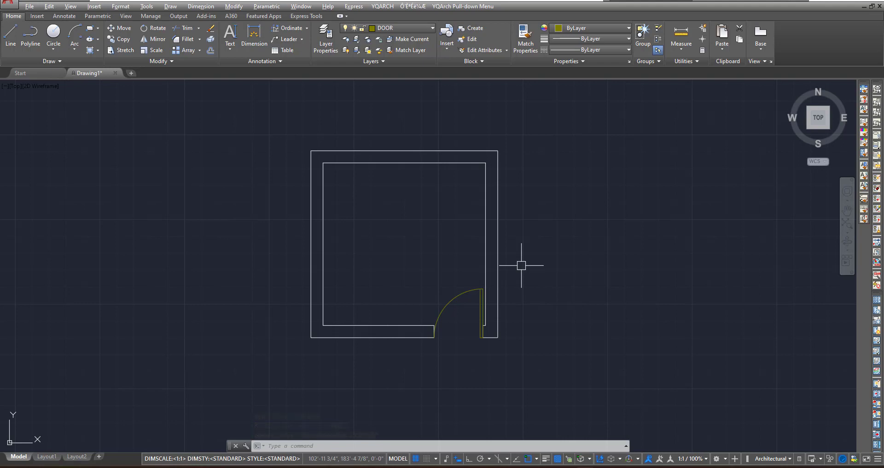
{"action": "middle_click_drag", "start_coordinate": [586, 266], "coordinate": [506, 270]}
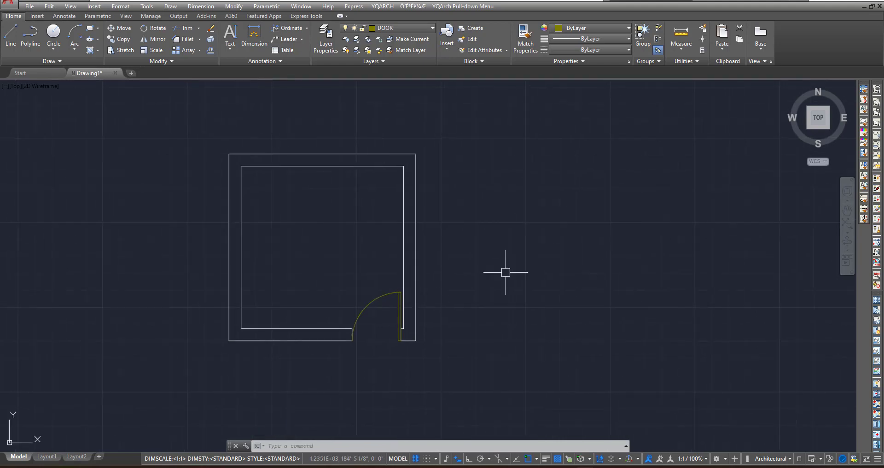
{"action": "left_click", "coordinate": [406, 29]}
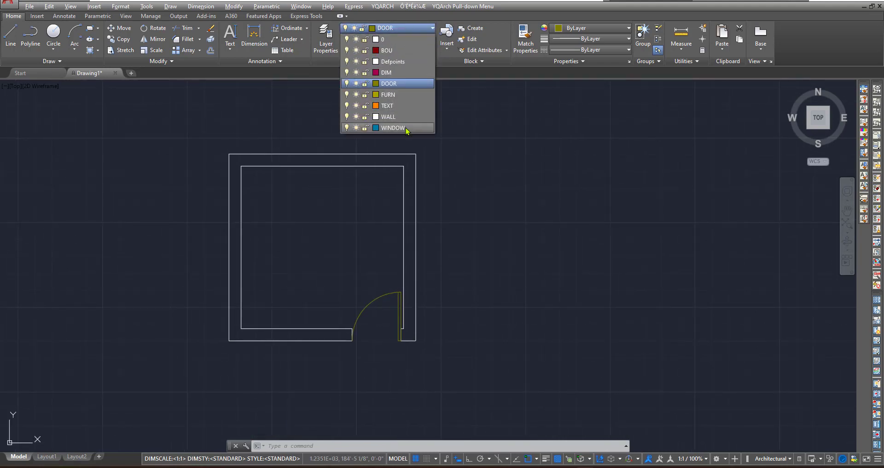
{"action": "left_click", "coordinate": [469, 150]}
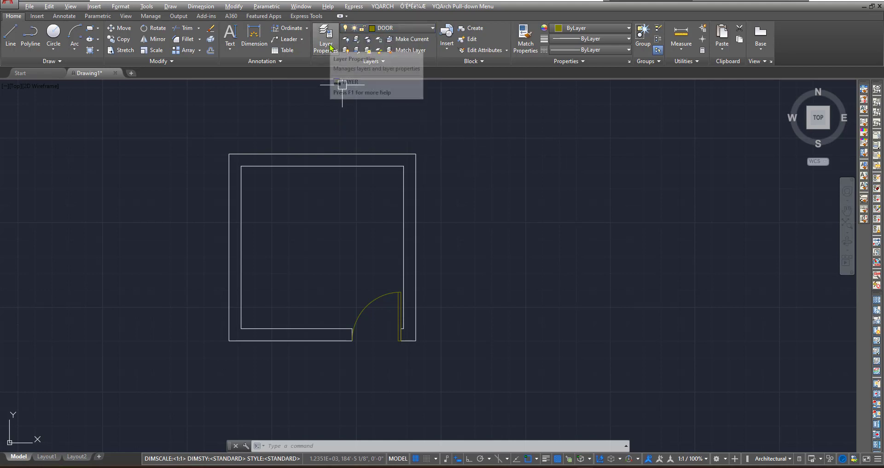
{"action": "middle_click_drag", "start_coordinate": [311, 230], "coordinate": [370, 221]}
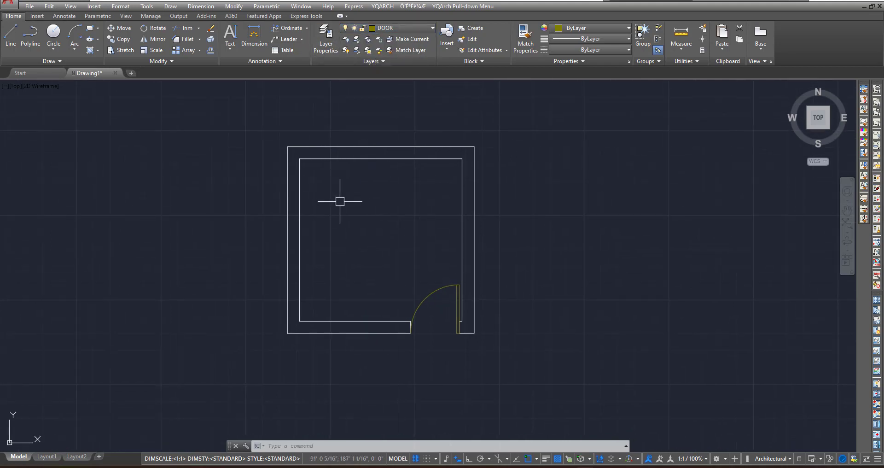
{"action": "left_click", "coordinate": [425, 290]}
Turn off the WALL and DOOR layers in the layer list.
{"action": "left_click", "coordinate": [413, 31]}
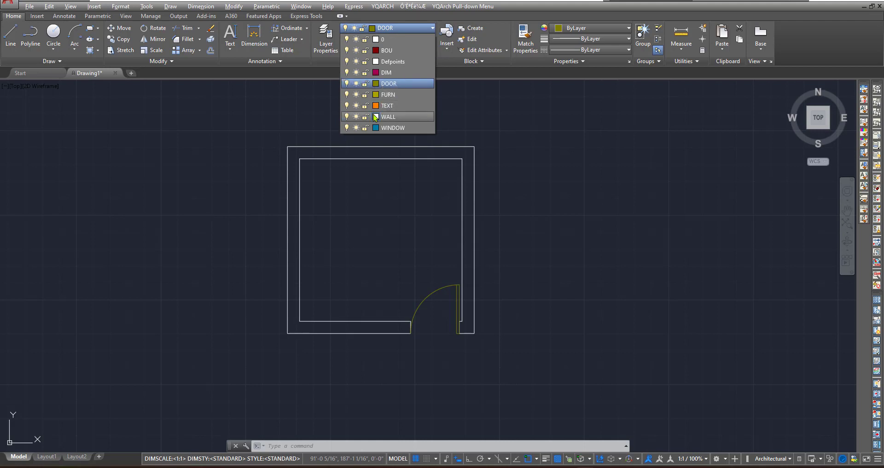
{"action": "left_click", "coordinate": [346, 117]}
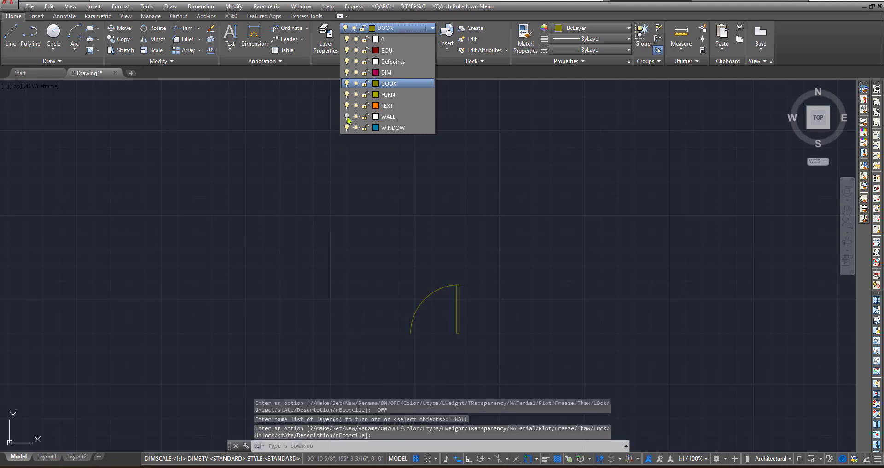
{"action": "left_click", "coordinate": [347, 83]}
{"action": "left_click", "coordinate": [371, 208]}
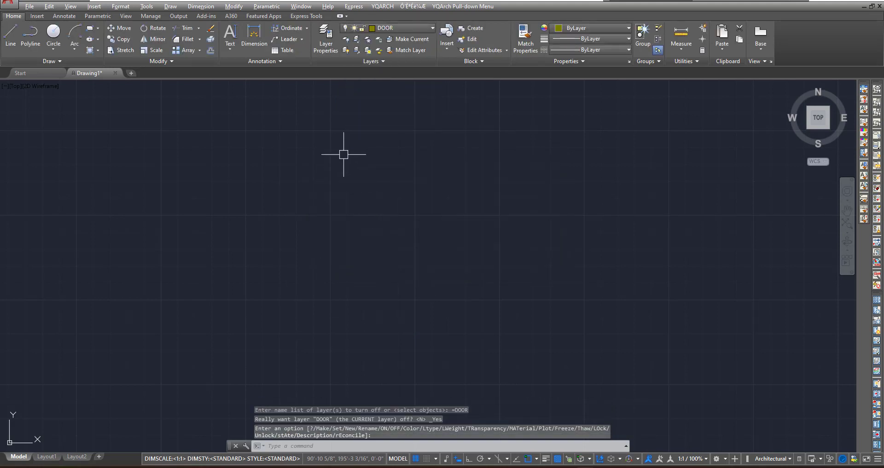
Turn all layers back on and check their visibility in the layer list.
{"action": "left_click", "coordinate": [347, 51]}
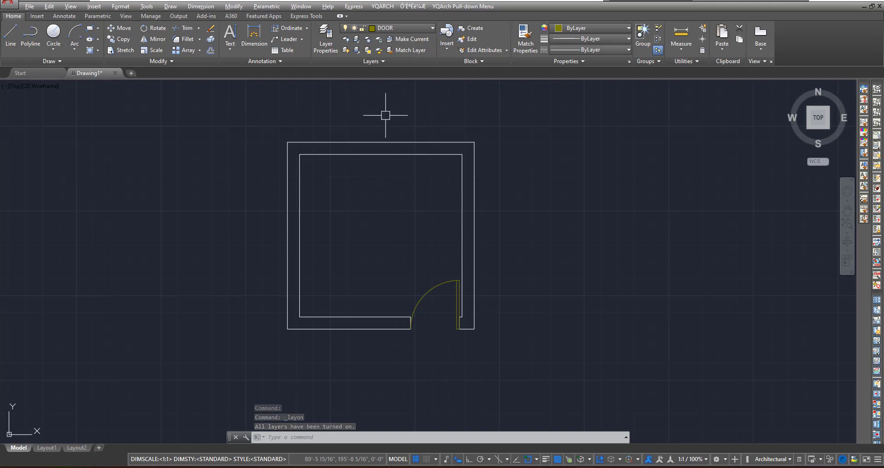
{"action": "left_click", "coordinate": [424, 30]}
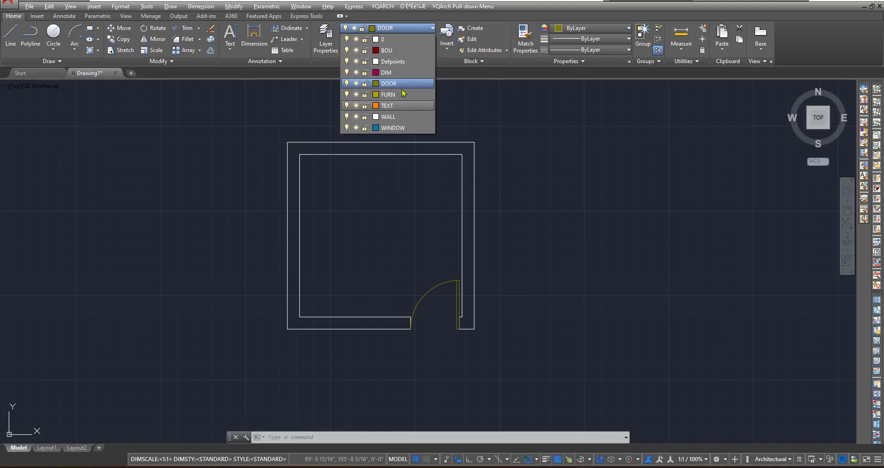
{"action": "left_click", "coordinate": [470, 106]}
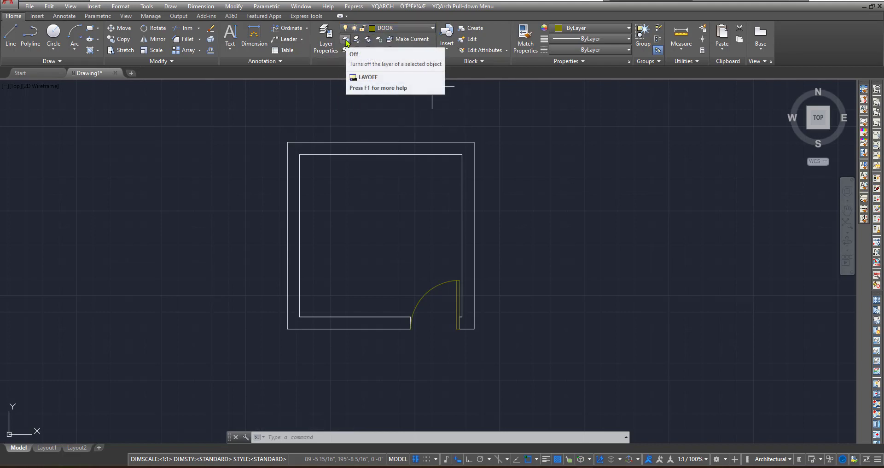
Turn off the WALL and DOOR layers by picking a wall line and the door arc, and turn all layers back on.
{"action": "left_click", "coordinate": [346, 39]}
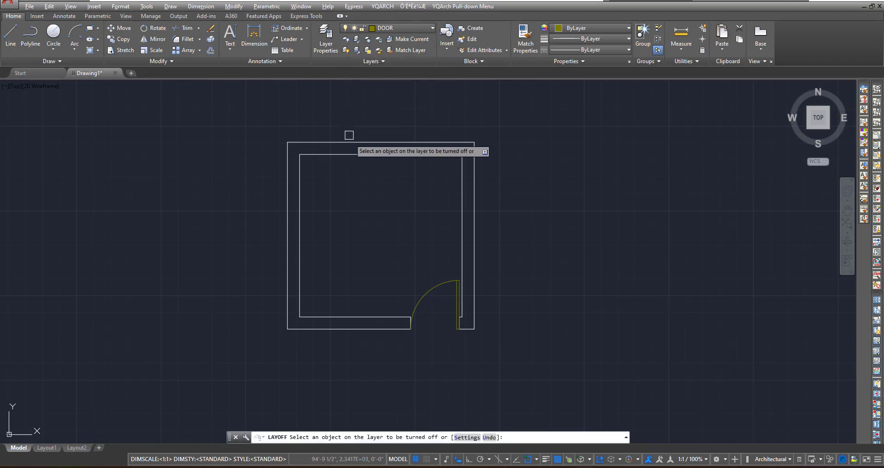
{"action": "left_click", "coordinate": [352, 142]}
{"action": "left_click", "coordinate": [444, 284]}
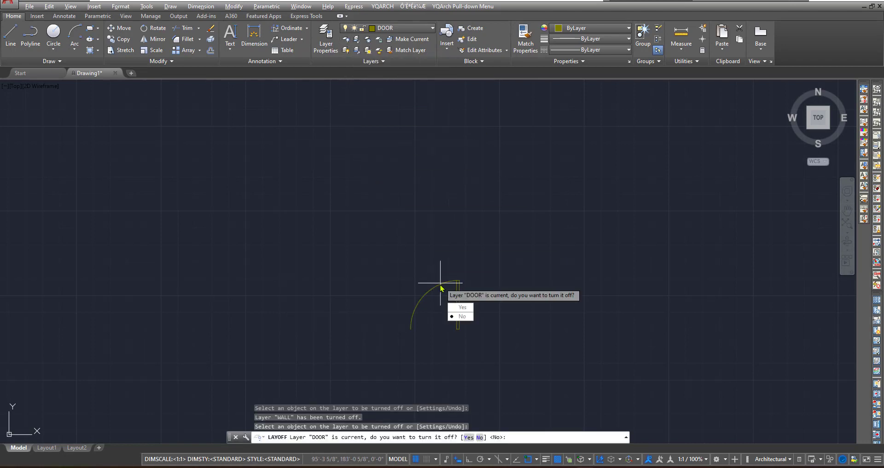
{"action": "left_click", "coordinate": [466, 326]}
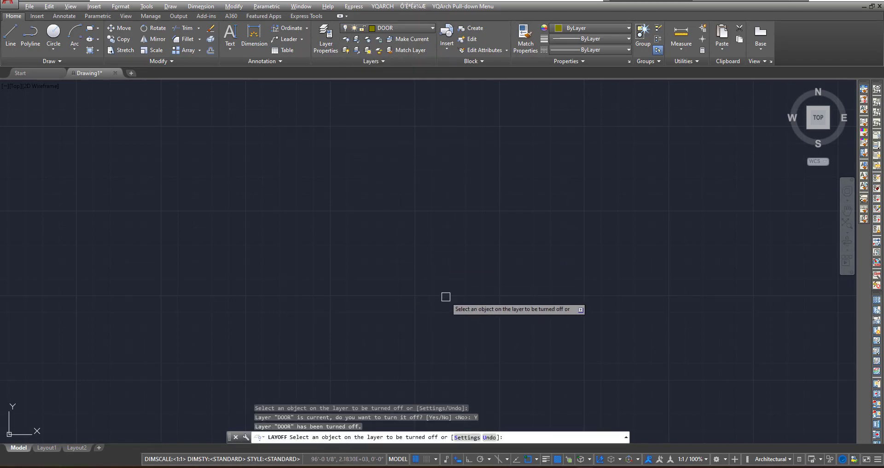
{"action": "left_click", "coordinate": [346, 50]}
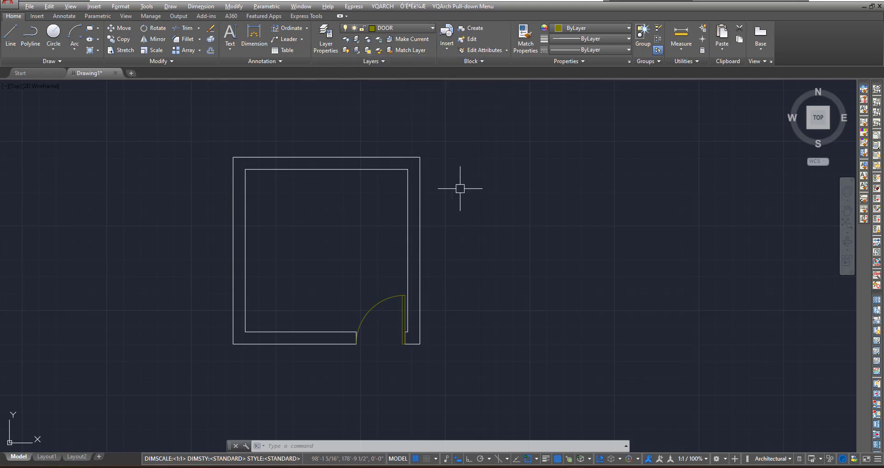
Make TEXT the current layer and draw a circle of about 5'-9" radius to the right of the room.
{"action": "left_click", "coordinate": [53, 36]}
{"action": "left_click", "coordinate": [423, 29]}
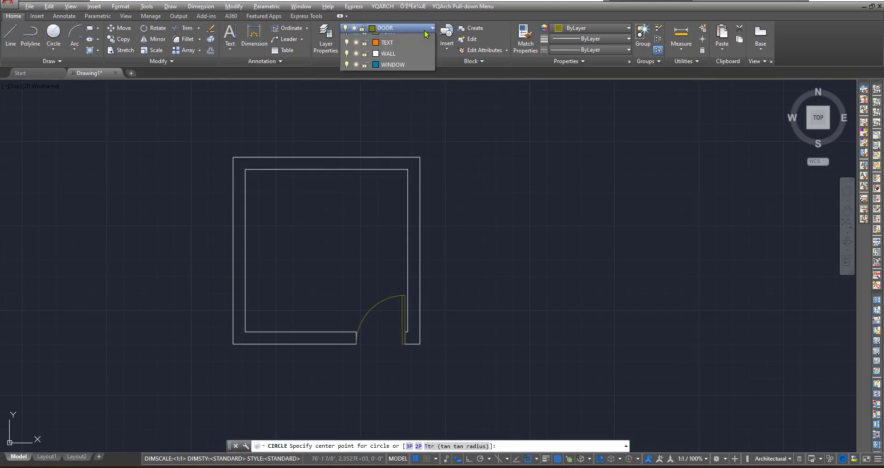
{"action": "left_click", "coordinate": [402, 107]}
{"action": "left_click", "coordinate": [560, 229]}
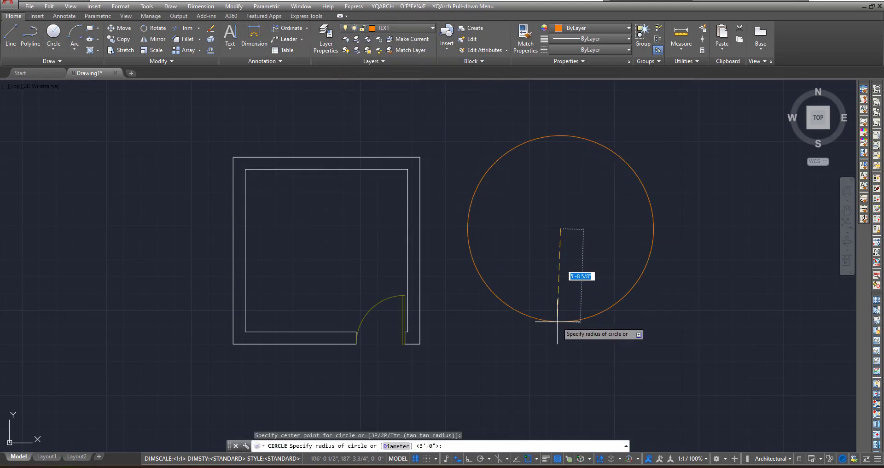
{"action": "left_click", "coordinate": [561, 322]}
Make WINDOW the current layer and draw a rectangle to the right of the circle.
{"action": "left_click", "coordinate": [90, 31]}
{"action": "middle_click_drag", "start_coordinate": [357, 148], "coordinate": [191, 188]}
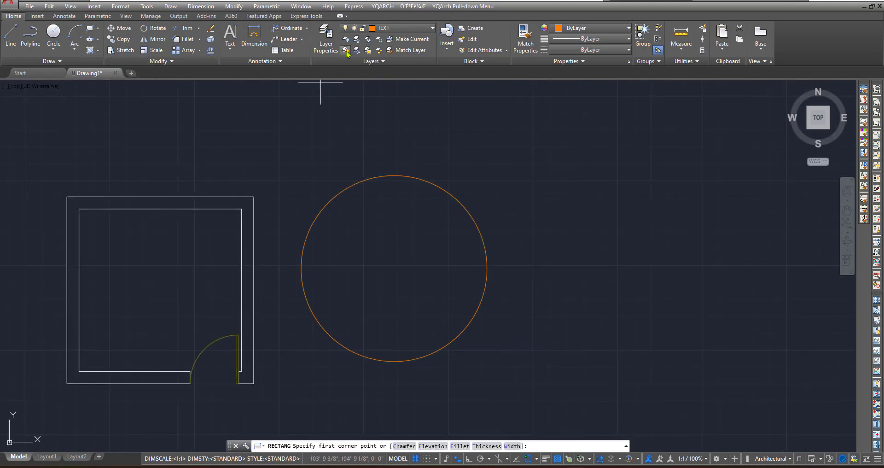
{"action": "left_click", "coordinate": [388, 29]}
{"action": "left_click", "coordinate": [393, 128]}
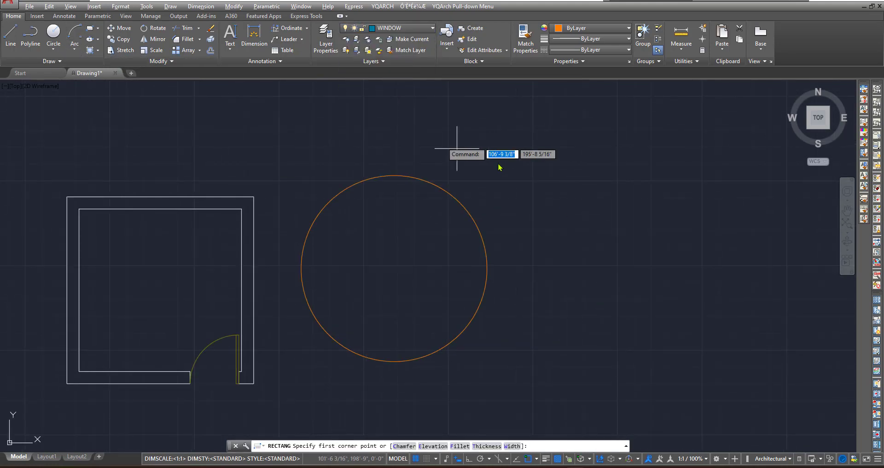
{"action": "left_click", "coordinate": [541, 179]}
{"action": "left_click", "coordinate": [649, 288]}
{"action": "middle_click_drag", "start_coordinate": [531, 279], "coordinate": [574, 266]}
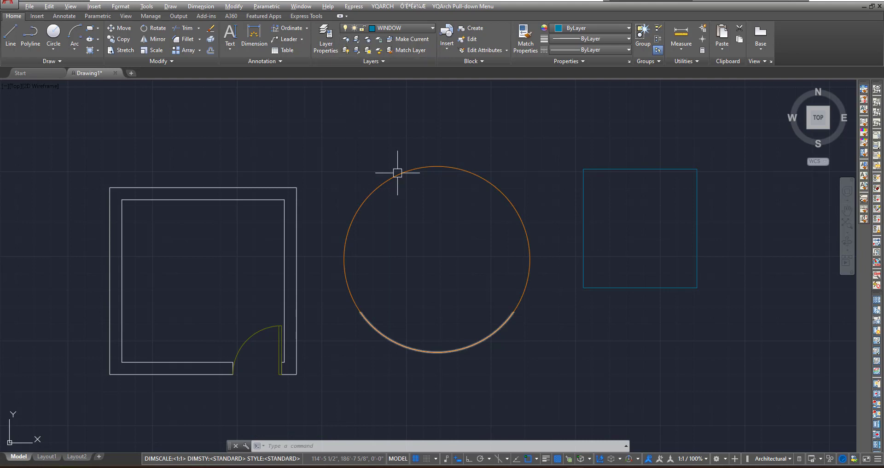
Isolate the WALL layer by picking an outer wall line, and unisolate it to restore the hidden layers.
{"action": "left_click", "coordinate": [355, 45]}
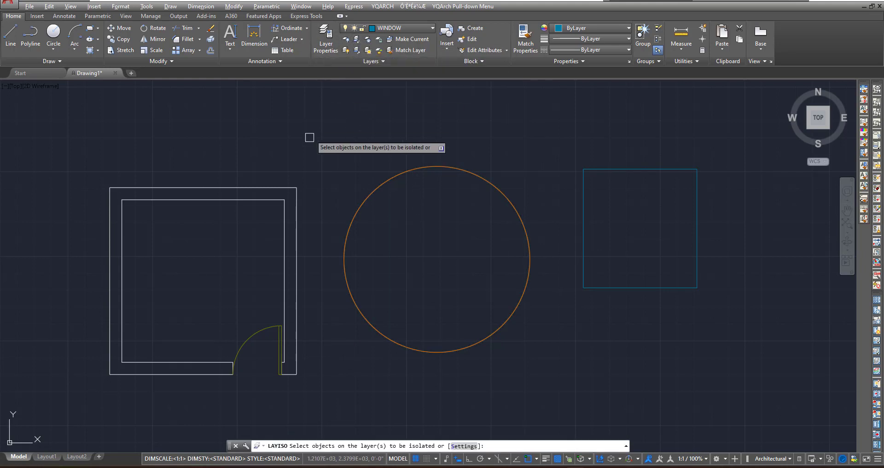
{"action": "left_click", "coordinate": [290, 186]}
{"action": "key", "text": "Return"}
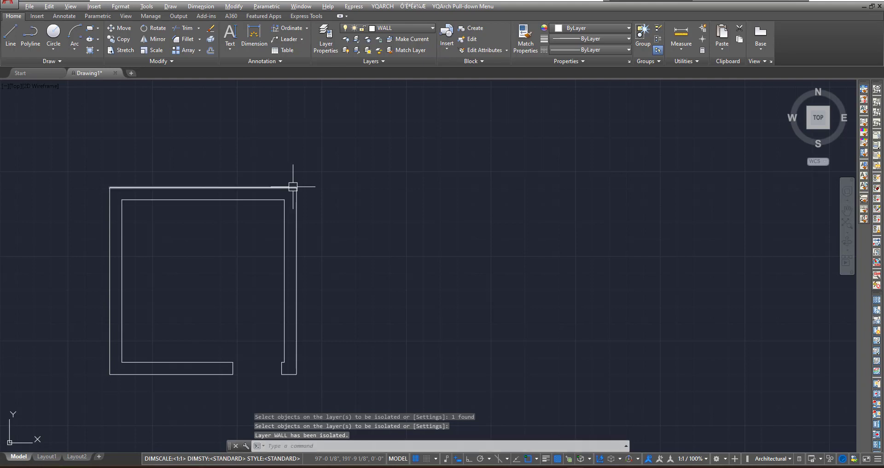
{"action": "middle_click_drag", "start_coordinate": [290, 186], "coordinate": [368, 180]}
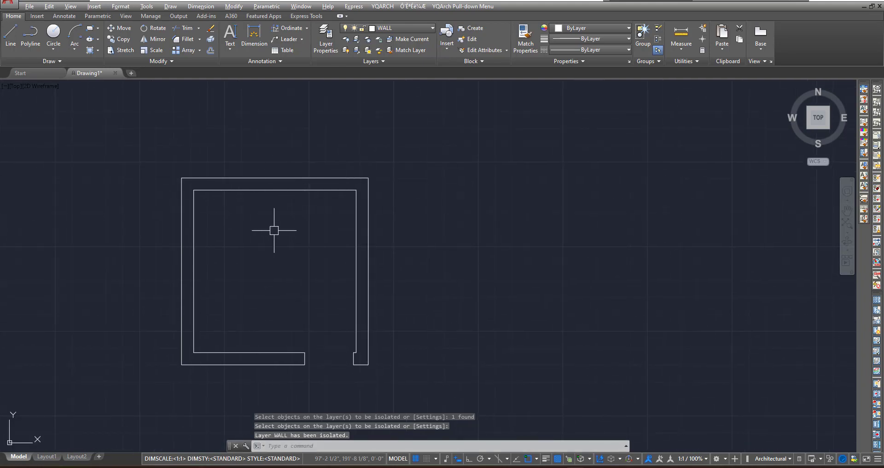
{"action": "left_click", "coordinate": [357, 50]}
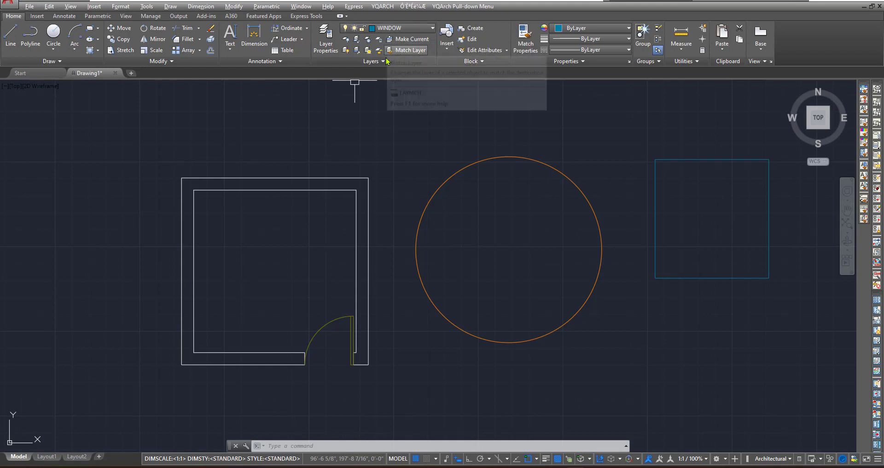
{"action": "middle_click_drag", "start_coordinate": [496, 211], "coordinate": [468, 211]}
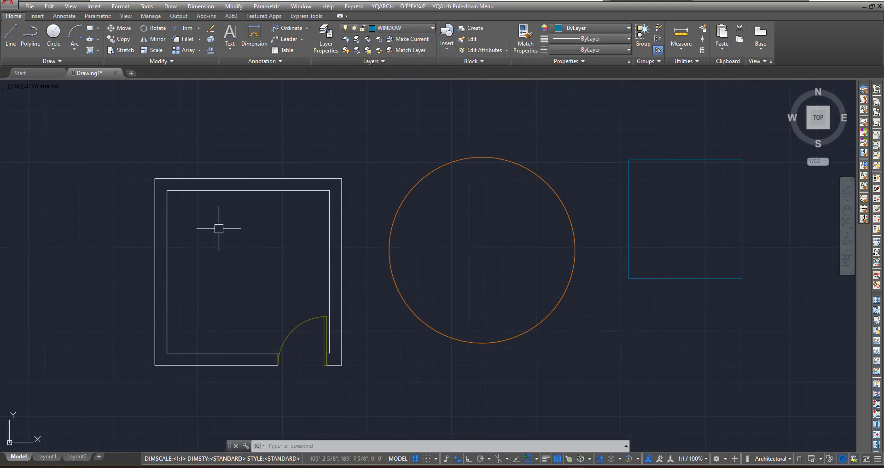
Freeze the WALL, DOOR and TEXT layers by picking a wall, the door and the circle, and try to freeze WINDOW through the rectangle.
{"action": "left_click", "coordinate": [368, 44]}
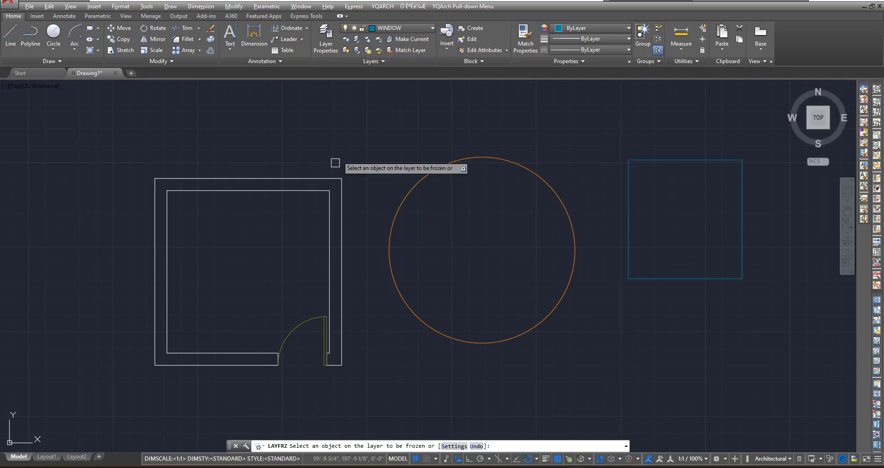
{"action": "left_click", "coordinate": [324, 176]}
{"action": "left_click", "coordinate": [316, 316]}
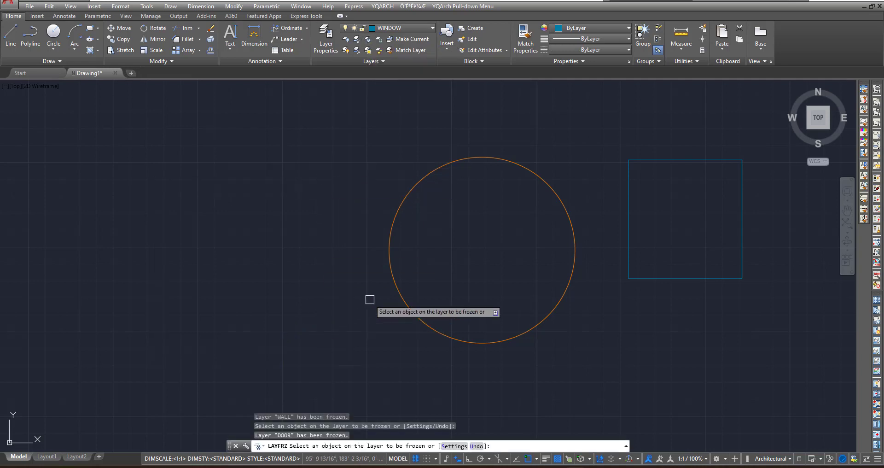
{"action": "left_click", "coordinate": [394, 284]}
{"action": "left_click", "coordinate": [657, 160]}
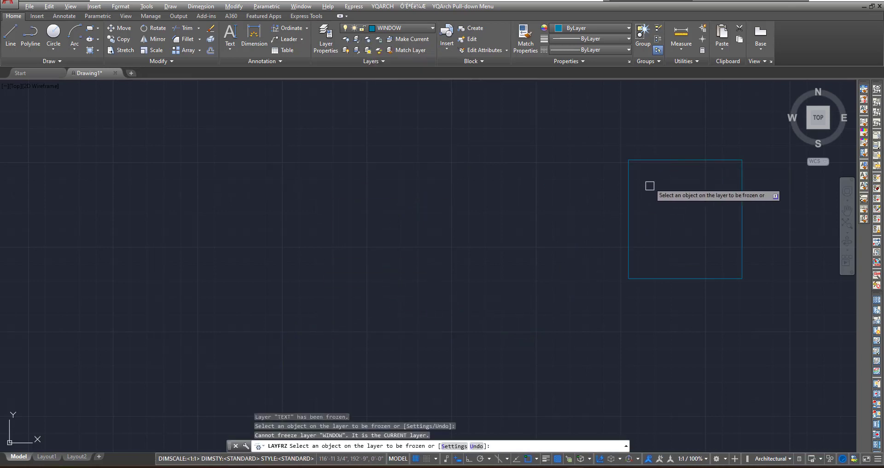
Finish freezing layers and thaw all the frozen layers.
{"action": "key", "text": "Return"}
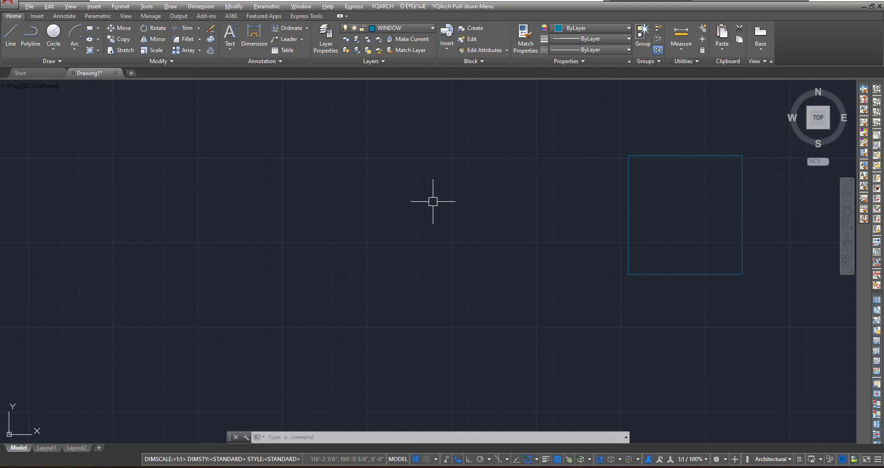
{"action": "left_click", "coordinate": [367, 51]}
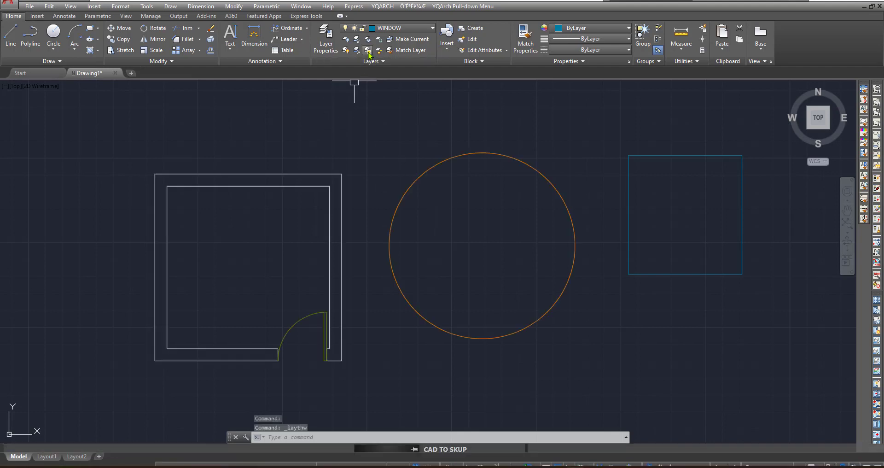
{"action": "middle_click_drag", "start_coordinate": [509, 184], "coordinate": [401, 178]}
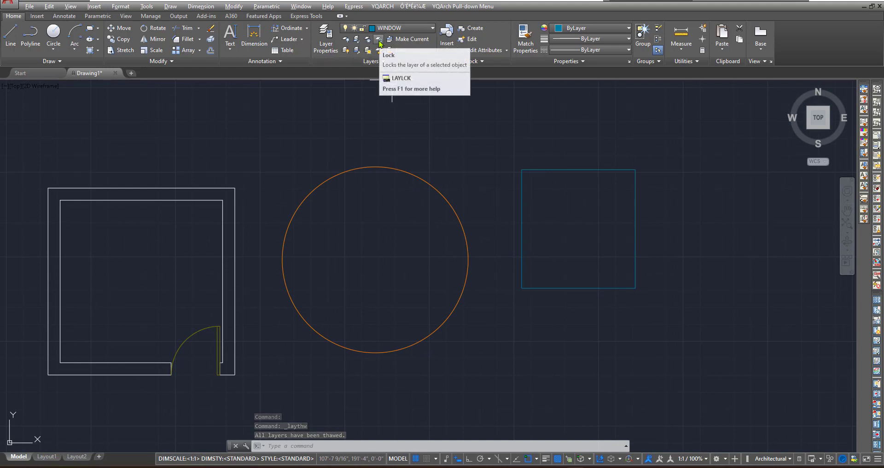
Lock the WALL layer by picking the room's upper outer wall line, and crossing-select the walls at its upper-right corner.
{"action": "middle_click_drag", "start_coordinate": [282, 230], "coordinate": [398, 221]}
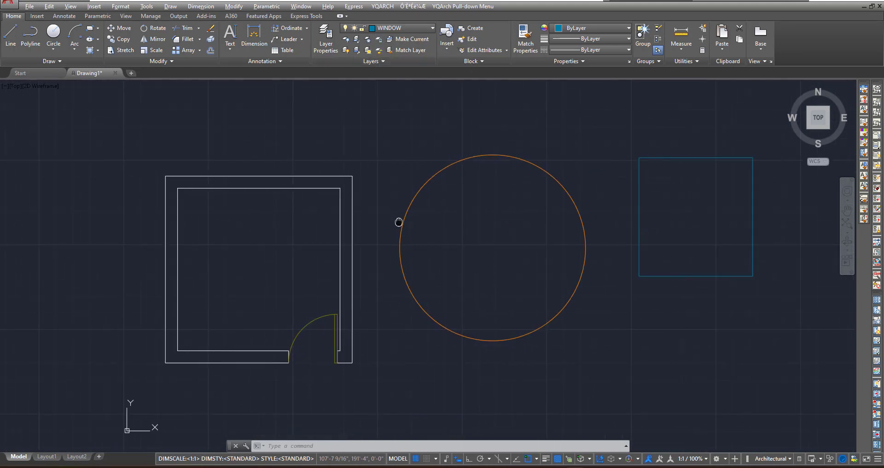
{"action": "left_click", "coordinate": [379, 39]}
{"action": "left_click", "coordinate": [325, 178]}
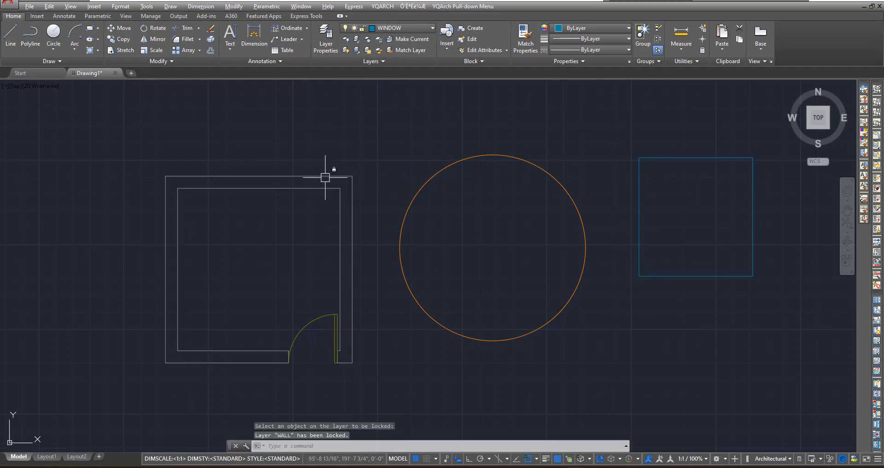
{"action": "left_click", "coordinate": [373, 176]}
{"action": "left_click", "coordinate": [318, 229]}
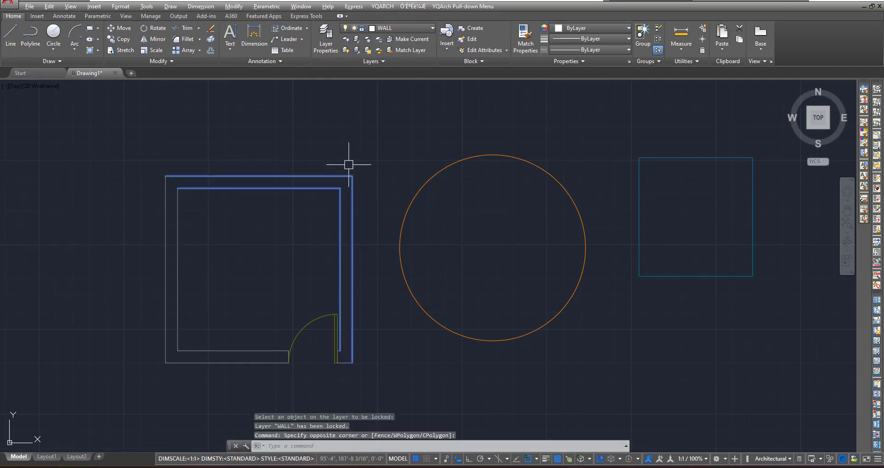
{"action": "mouse_move", "coordinate": [343, 195]}
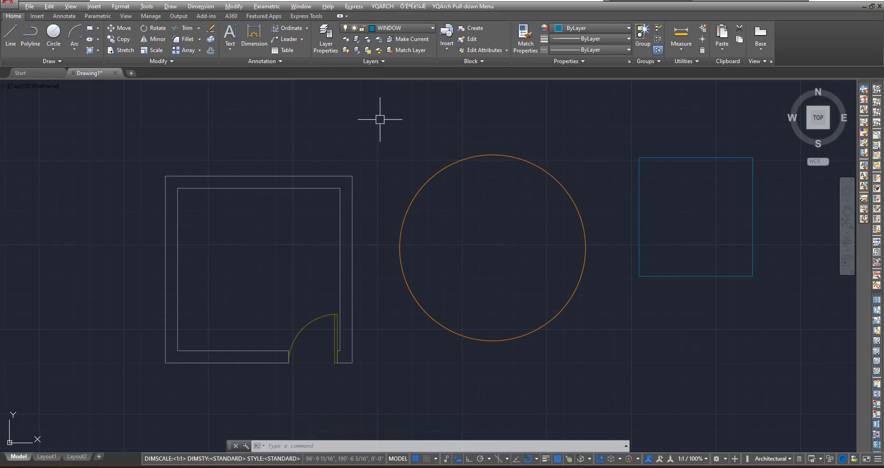
Unlock the WALL layer by picking the room's upper outer wall line.
{"action": "left_click", "coordinate": [378, 49]}
{"action": "left_click", "coordinate": [350, 176]}
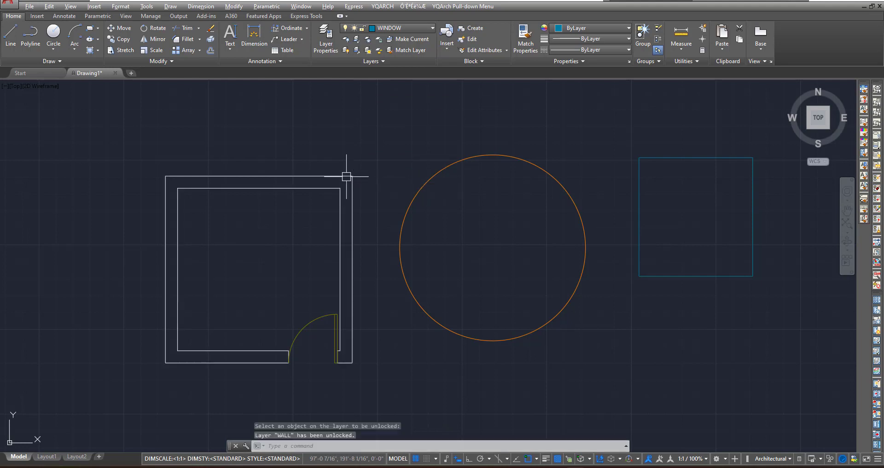
{"action": "middle_click_drag", "start_coordinate": [474, 181], "coordinate": [389, 188]}
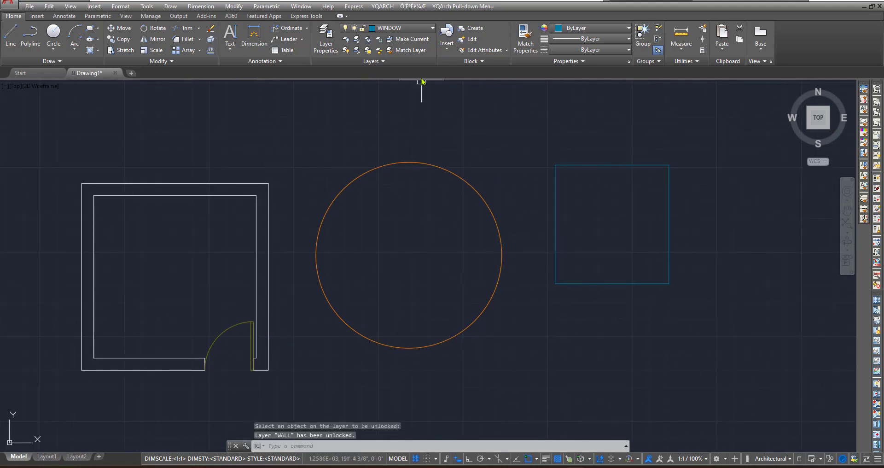
{"action": "scroll", "coordinate": [419, 88], "scroll_direction": "down", "scroll_amount": 2}
{"action": "middle_click_drag", "start_coordinate": [410, 138], "coordinate": [402, 242]}
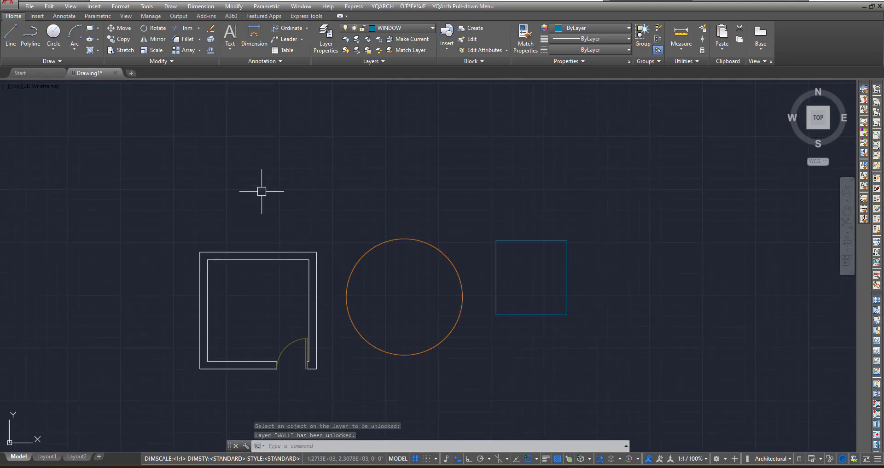
{"action": "left_click", "coordinate": [90, 27]}
{"action": "left_click", "coordinate": [329, 142]}
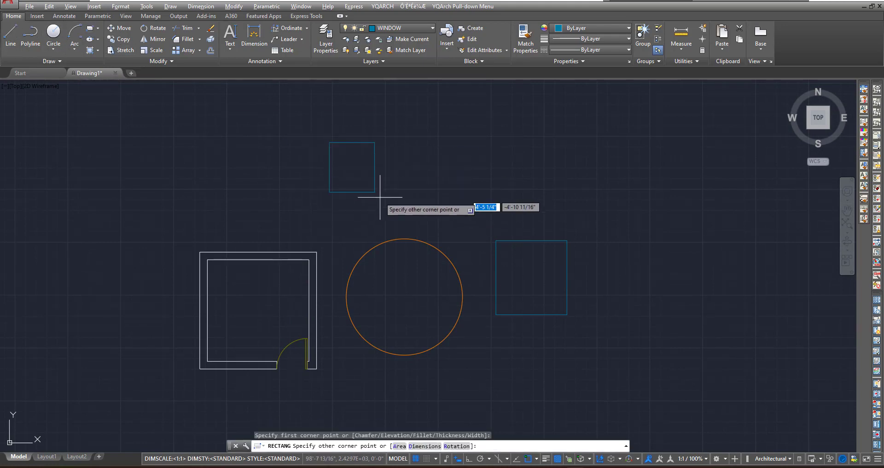
{"action": "middle_click_drag", "start_coordinate": [370, 168], "coordinate": [407, 231]}
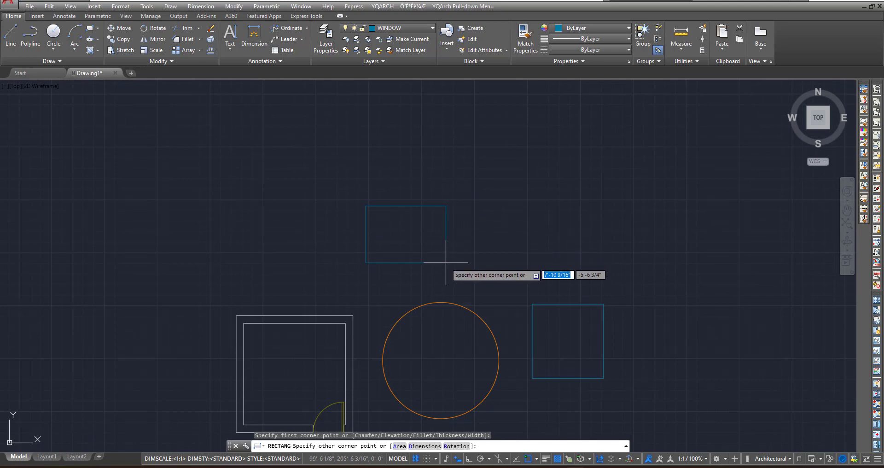
{"action": "key", "text": "Escape"}
Make WALL the current layer by picking an outer wall line of the room.
{"action": "left_click", "coordinate": [414, 39]}
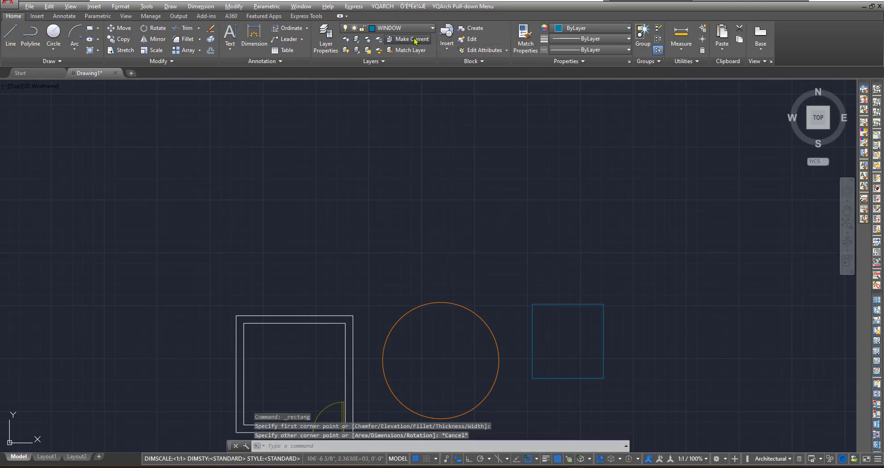
{"action": "left_click", "coordinate": [336, 315]}
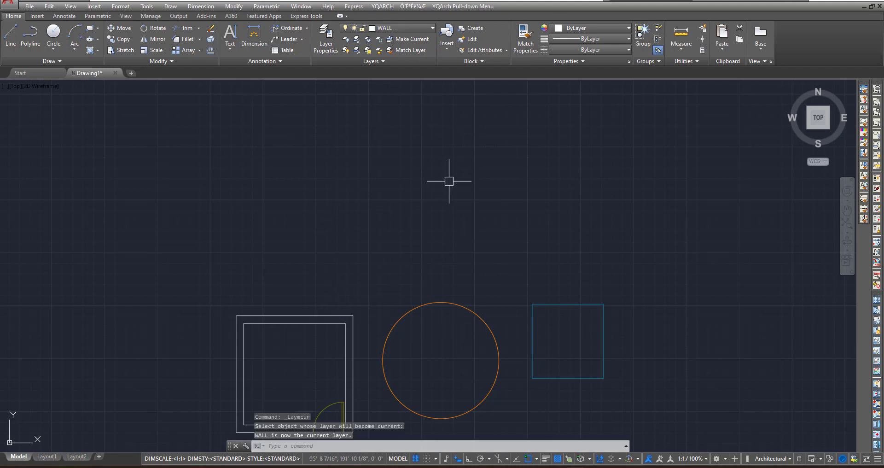
{"action": "middle_click_drag", "start_coordinate": [443, 199], "coordinate": [433, 191]}
Match the circle's layer to WALL, using an outer wall line as the object on the destination layer.
{"action": "scroll", "coordinate": [414, 221], "scroll_direction": "up", "scroll_amount": 2}
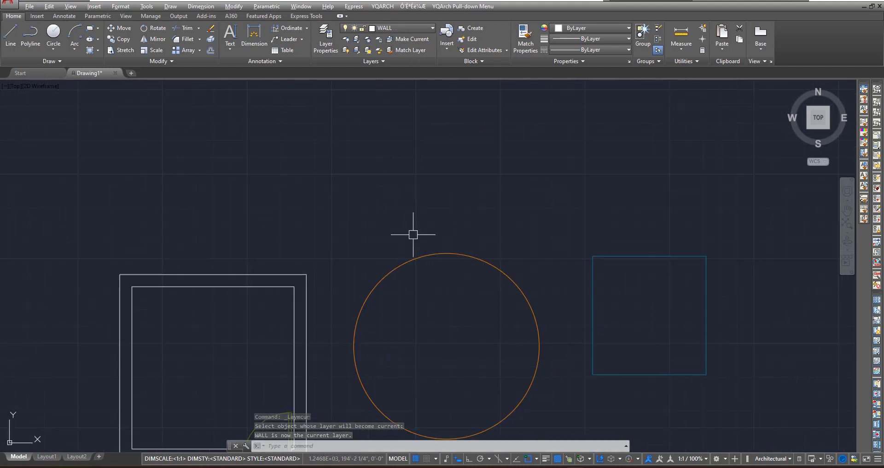
{"action": "middle_click_drag", "start_coordinate": [413, 233], "coordinate": [419, 188]}
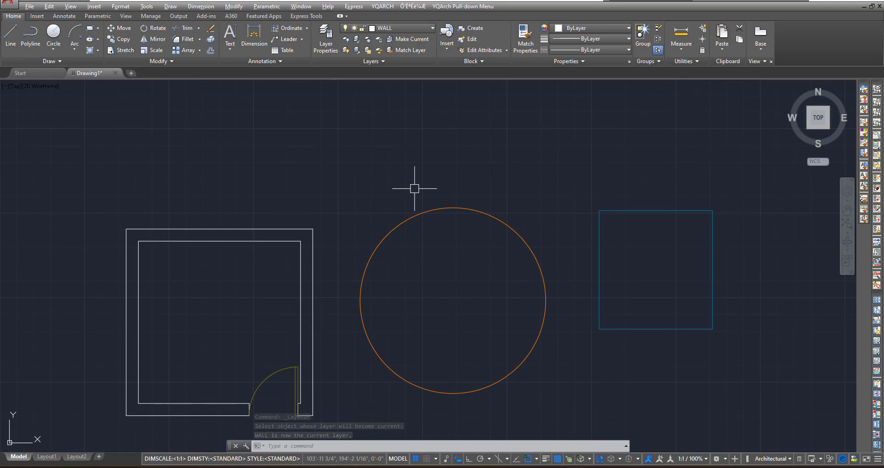
{"action": "left_click", "coordinate": [416, 53]}
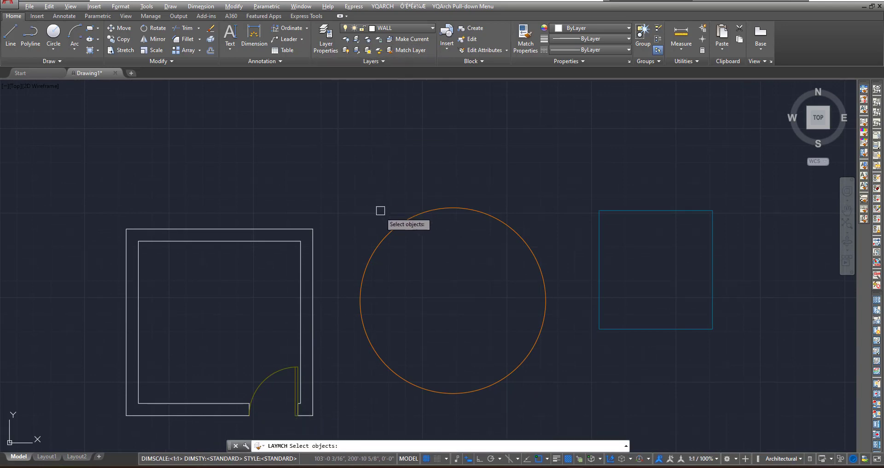
{"action": "left_click", "coordinate": [390, 234]}
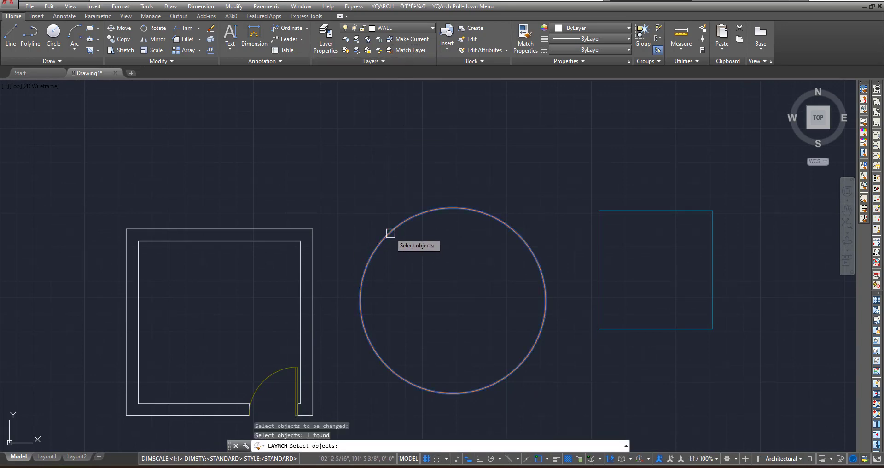
{"action": "key", "text": "Return"}
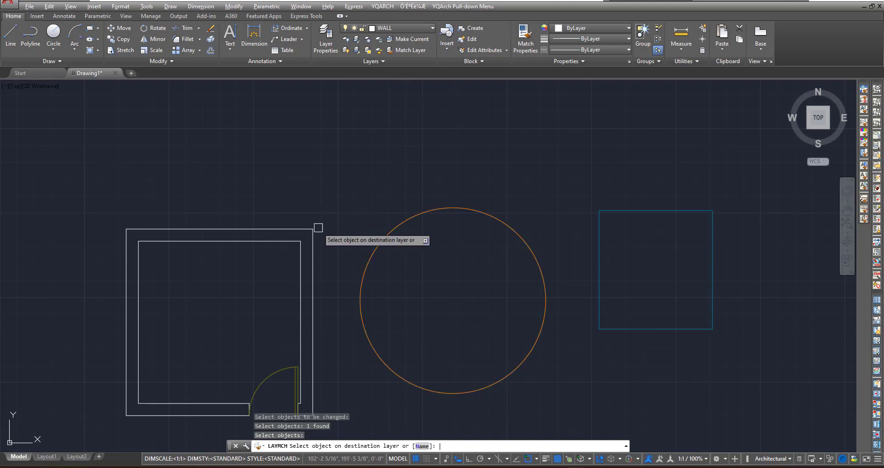
{"action": "left_click", "coordinate": [313, 229]}
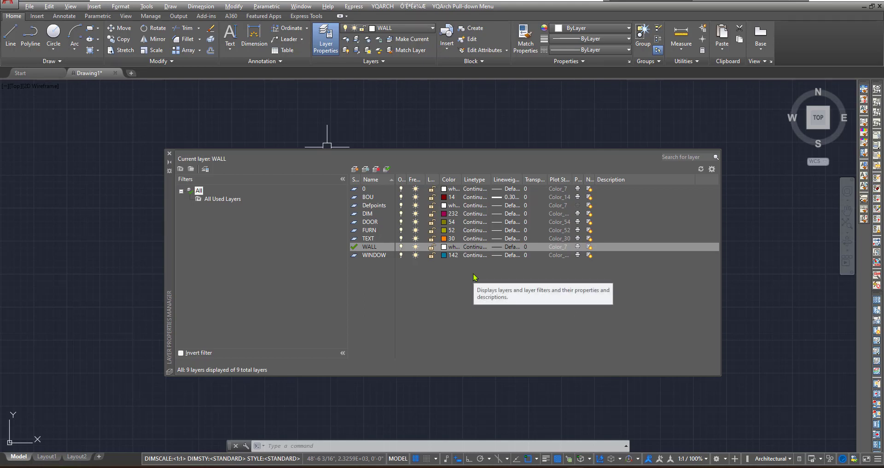
Create a new layer state named PROJECT KAYERS in the Layer States Manager.
{"action": "left_click", "coordinate": [205, 169]}
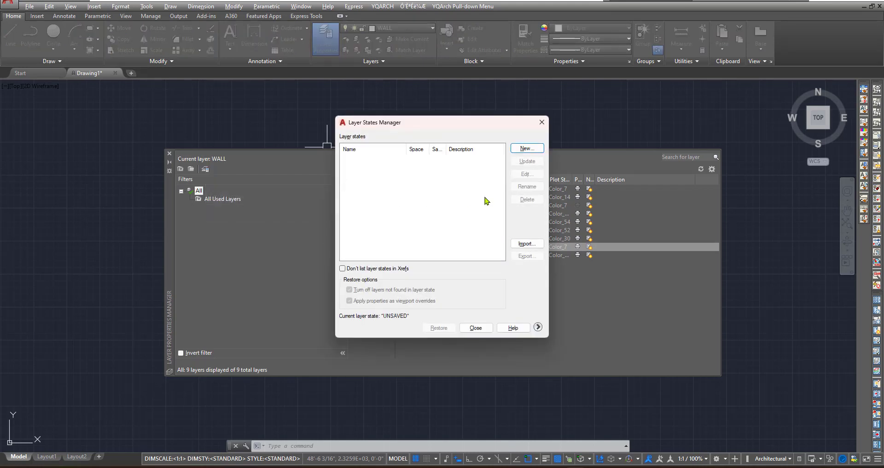
{"action": "left_click", "coordinate": [530, 151]}
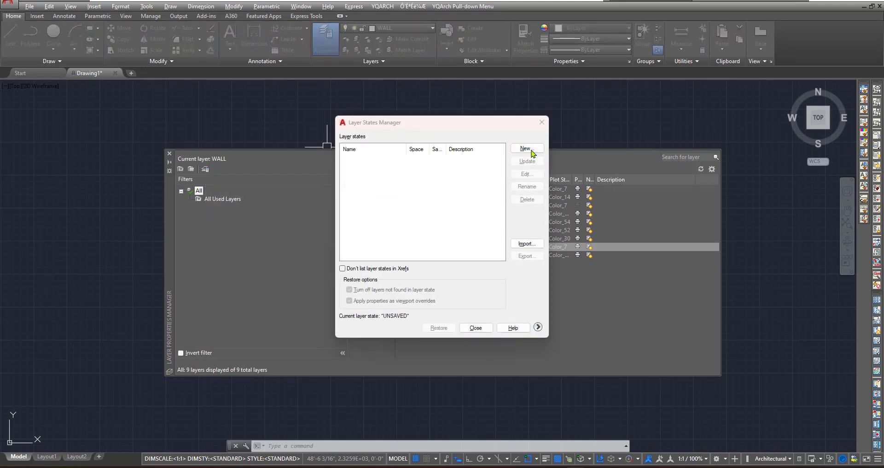
{"action": "type", "text": "PR"}
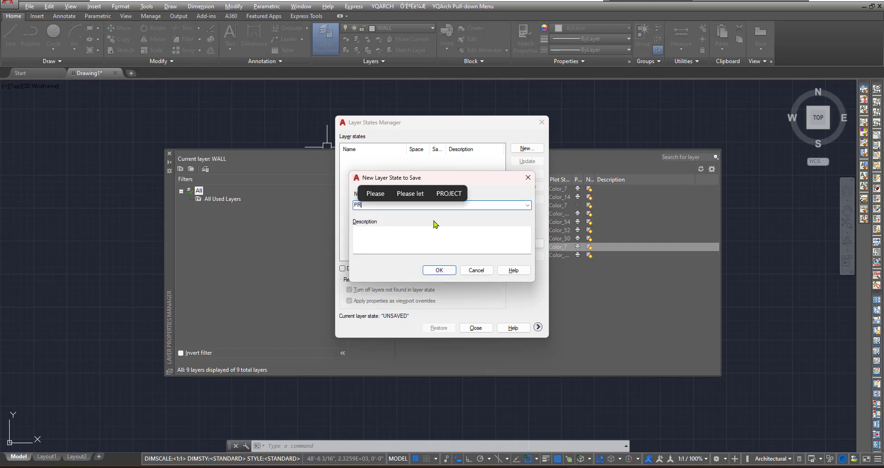
{"action": "type", "text": "OJECT KAYERS"}
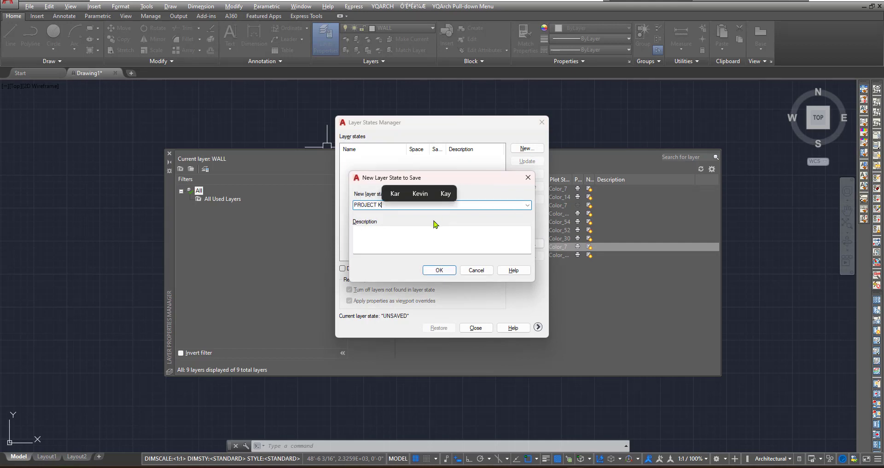
{"action": "left_click", "coordinate": [439, 270]}
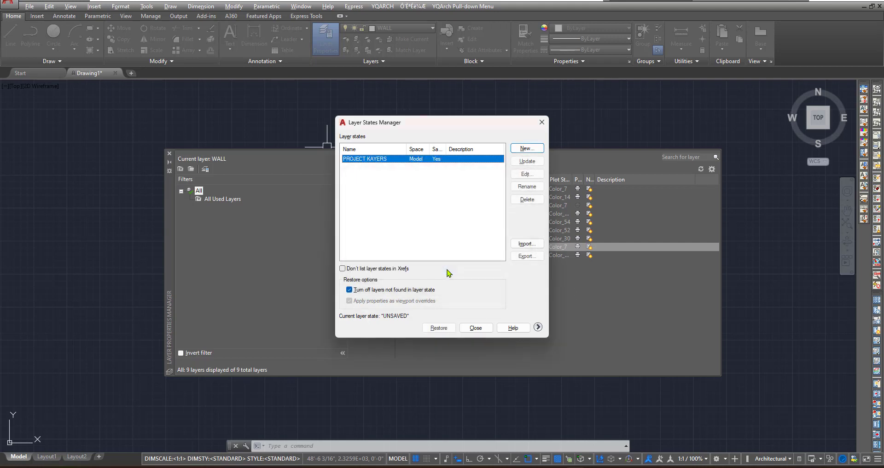
Export the layer state to the Desktop as PROJECT KAYERS.las, and close both layer managers.
{"action": "left_click", "coordinate": [525, 256]}
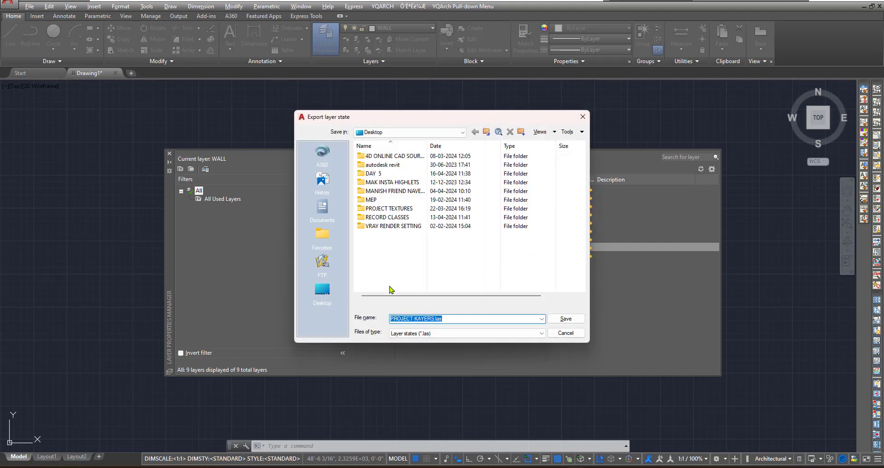
{"action": "left_click", "coordinate": [324, 289]}
{"action": "scroll", "coordinate": [438, 262], "scroll_direction": "down", "scroll_amount": 2}
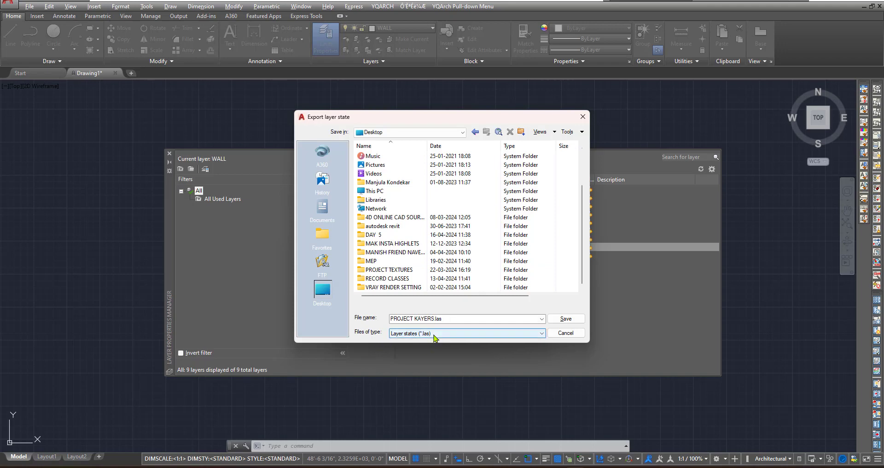
{"action": "left_click", "coordinate": [566, 318]}
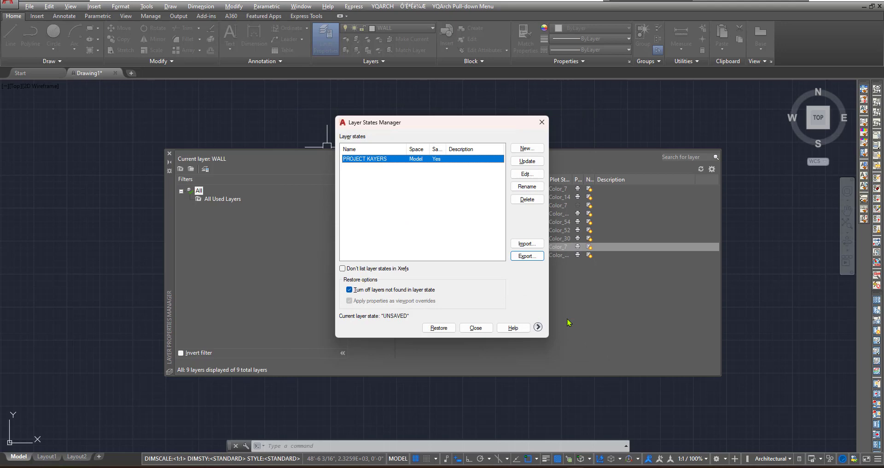
{"action": "left_click", "coordinate": [475, 327]}
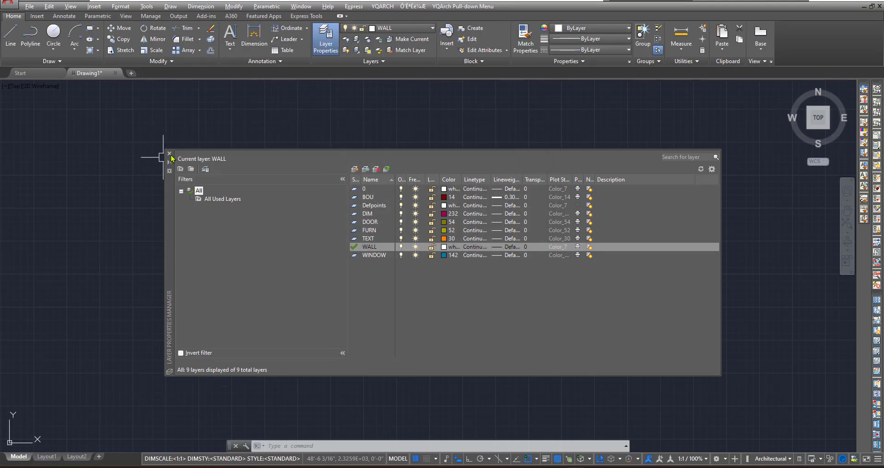
{"action": "left_click", "coordinate": [169, 153]}
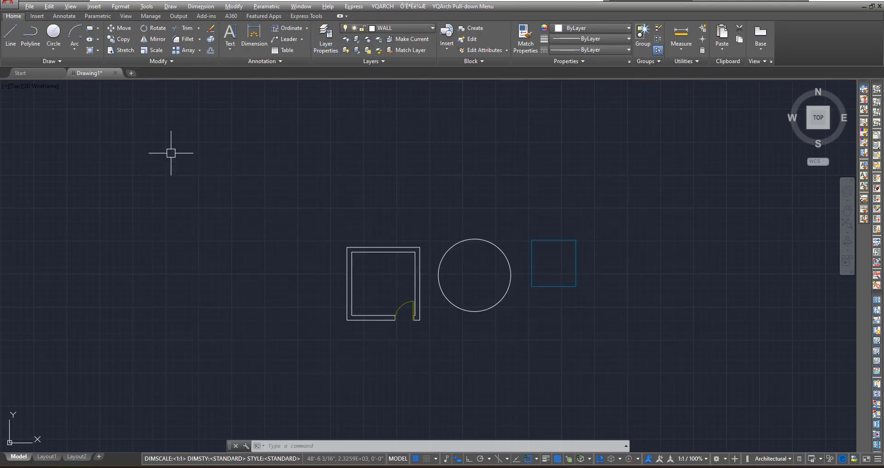
Start a new blank drawing and open its Layer States Manager.
{"action": "left_click", "coordinate": [132, 73]}
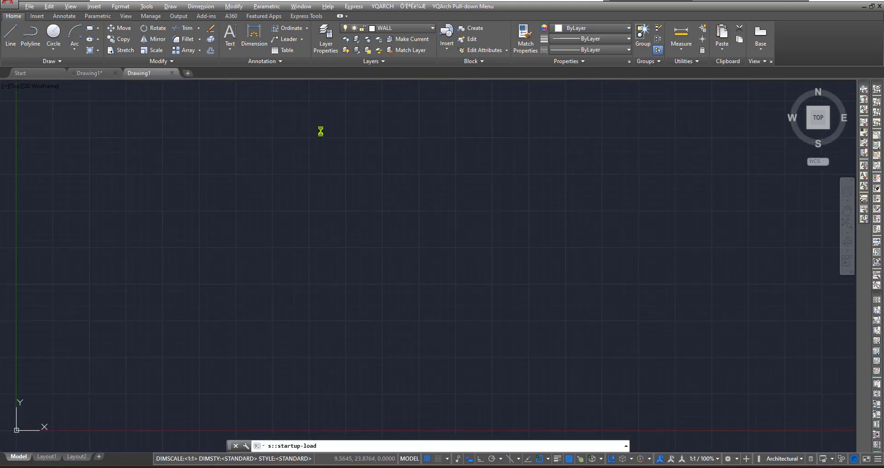
{"action": "left_click", "coordinate": [402, 29]}
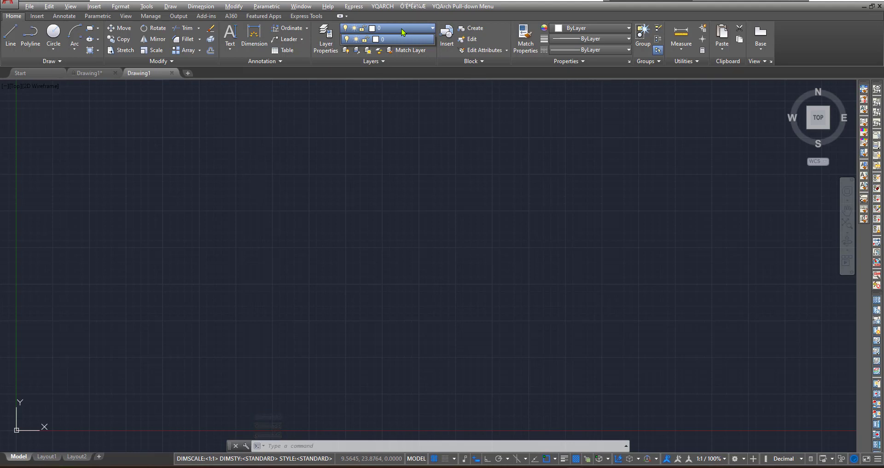
{"action": "left_click", "coordinate": [329, 47]}
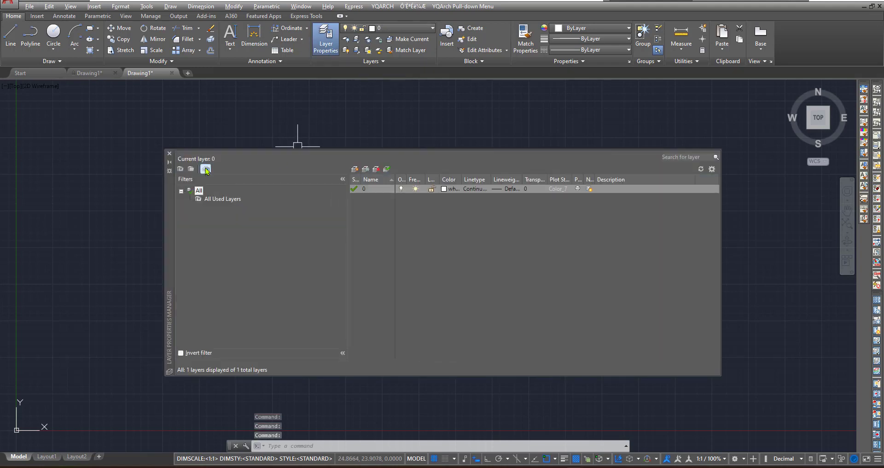
{"action": "left_click", "coordinate": [205, 169]}
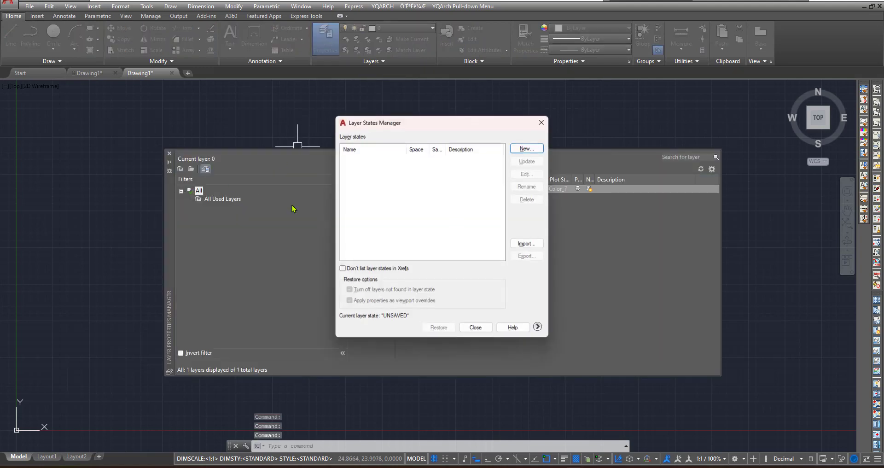
Import the layer state file PROJECT KAYERS.las from the Desktop and restore its layers in the new drawing.
{"action": "left_click", "coordinate": [526, 244]}
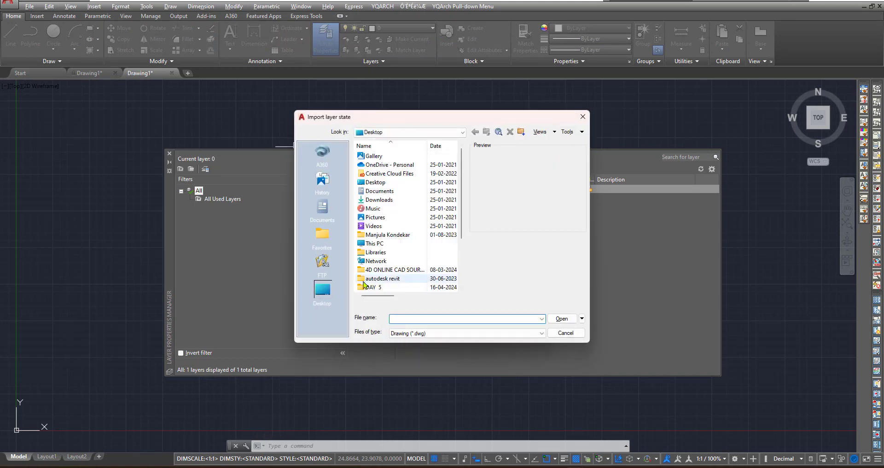
{"action": "scroll", "coordinate": [414, 248], "scroll_direction": "down", "scroll_amount": 3}
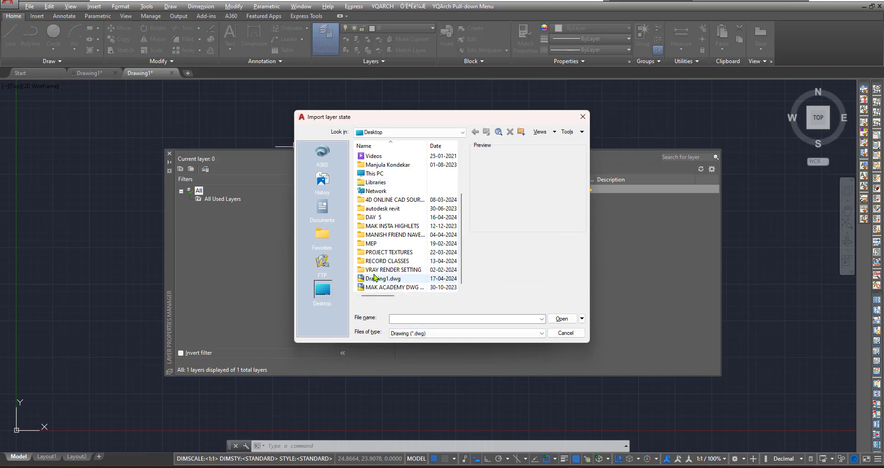
{"action": "left_click", "coordinate": [440, 335]}
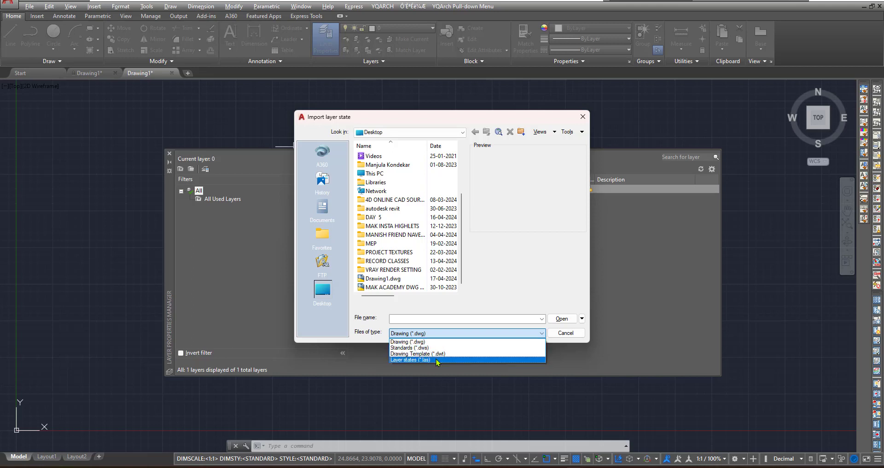
{"action": "left_click", "coordinate": [436, 360]}
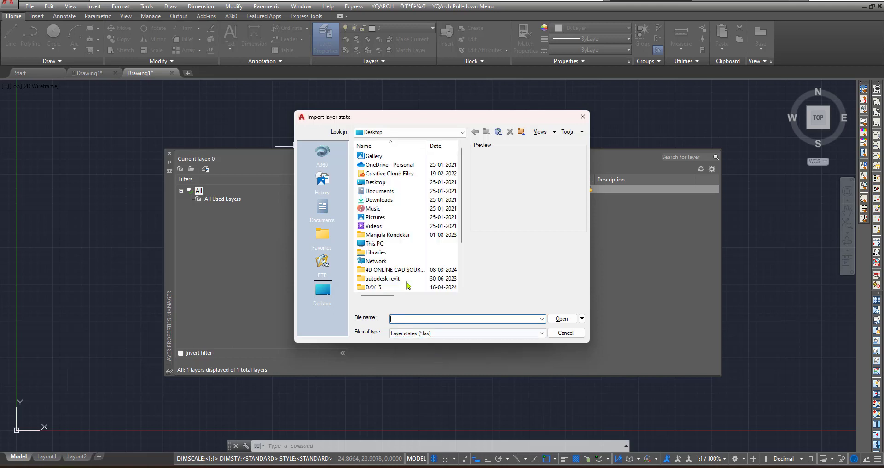
{"action": "scroll", "coordinate": [405, 276], "scroll_direction": "down", "scroll_amount": 3}
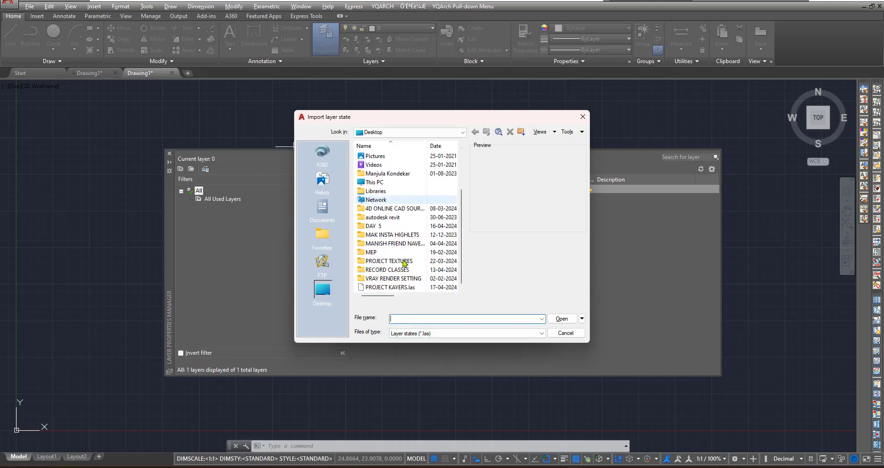
{"action": "left_click", "coordinate": [398, 287]}
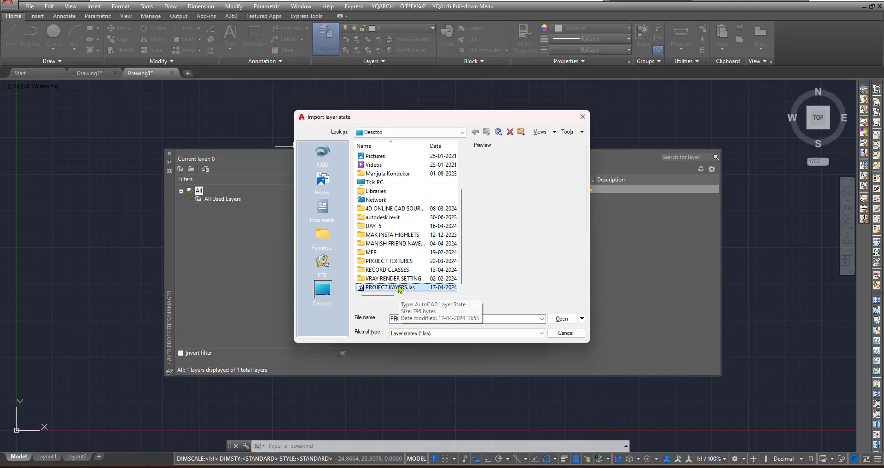
{"action": "left_click", "coordinate": [561, 318]}
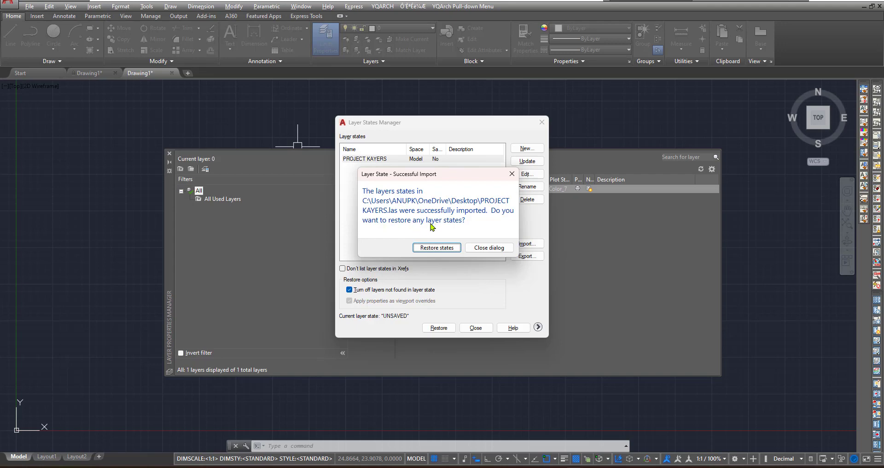
{"action": "left_click", "coordinate": [444, 249]}
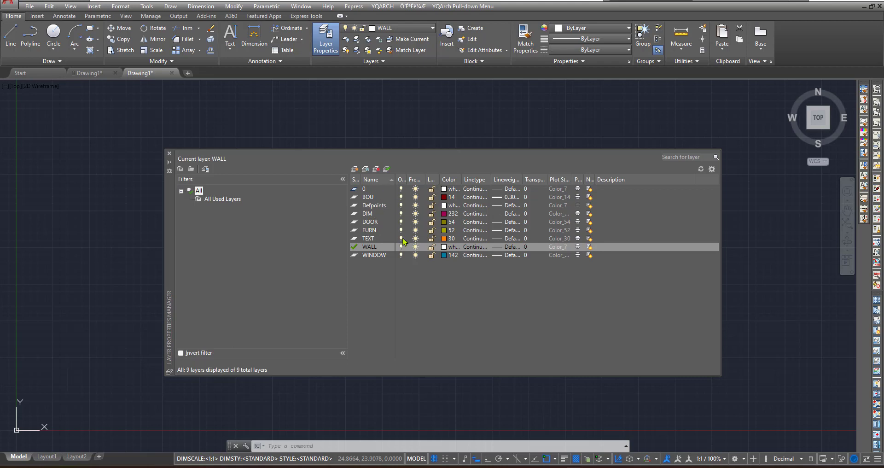
{"action": "left_click", "coordinate": [169, 153]}
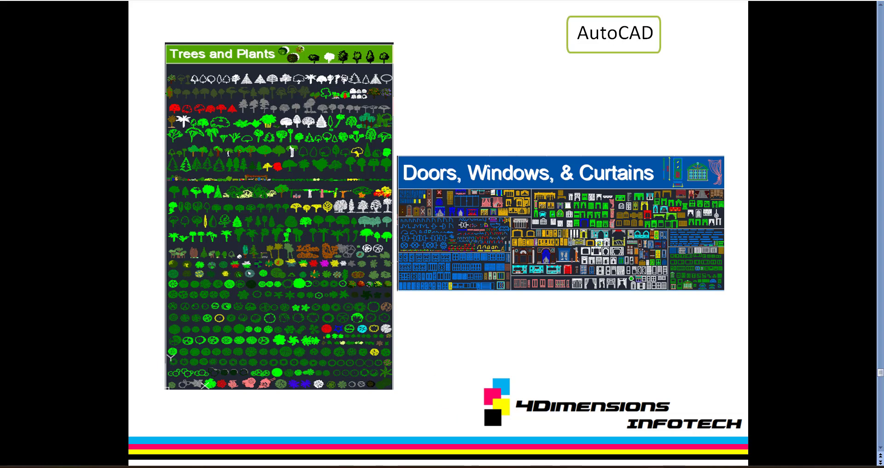
Switch from the presentation slide to the AutoCAD drawing that contains the room, circle and square.
{"action": "left_click", "coordinate": [540, 445]}
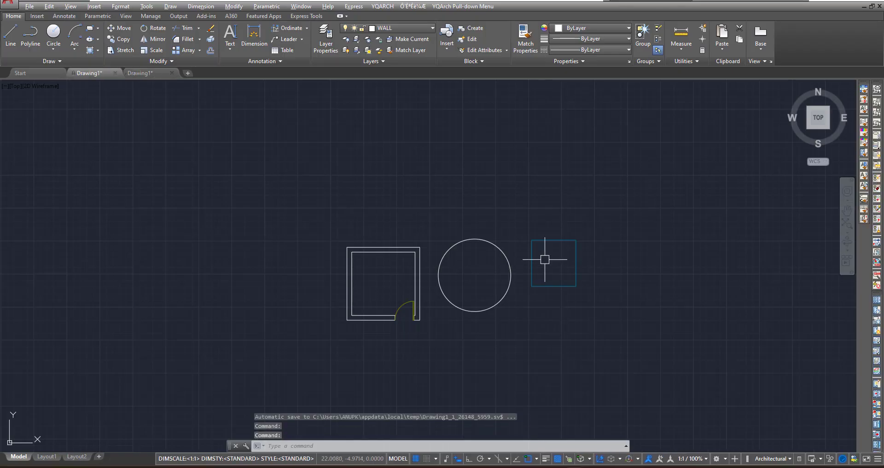
{"action": "middle_click_drag", "start_coordinate": [419, 267], "coordinate": [336, 263]}
{"action": "scroll", "coordinate": [335, 263], "scroll_direction": "up", "scroll_amount": 4}
{"action": "middle_click_drag", "start_coordinate": [284, 288], "coordinate": [368, 293]}
{"action": "scroll", "coordinate": [372, 295], "scroll_direction": "up", "scroll_amount": 3}
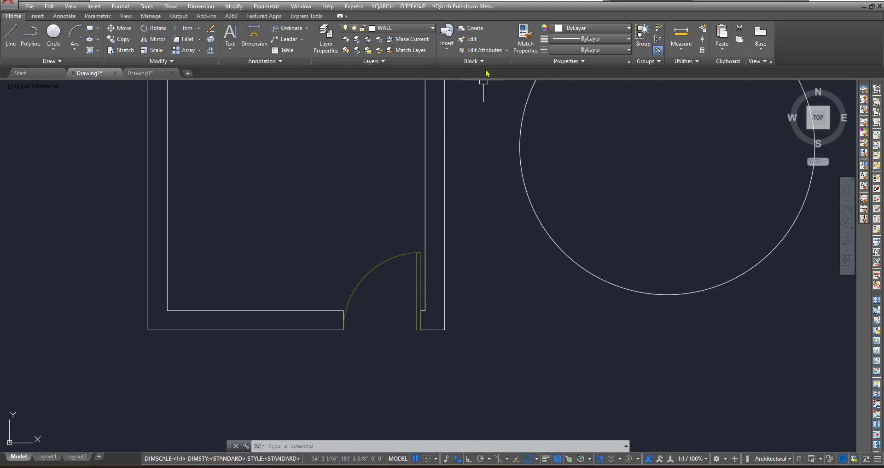
{"action": "scroll", "coordinate": [441, 314], "scroll_direction": "down", "scroll_amount": 5}
{"action": "scroll", "coordinate": [457, 309], "scroll_direction": "up", "scroll_amount": 3}
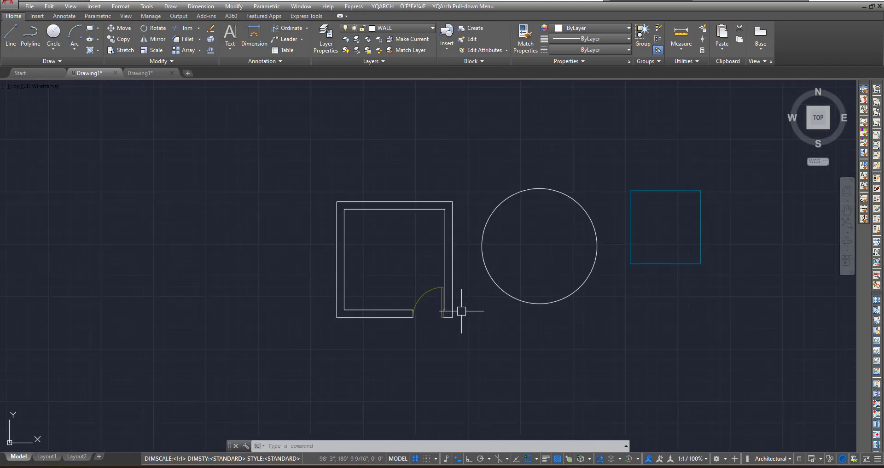
{"action": "type", "text": "b"}
{"action": "key", "text": "Return"}
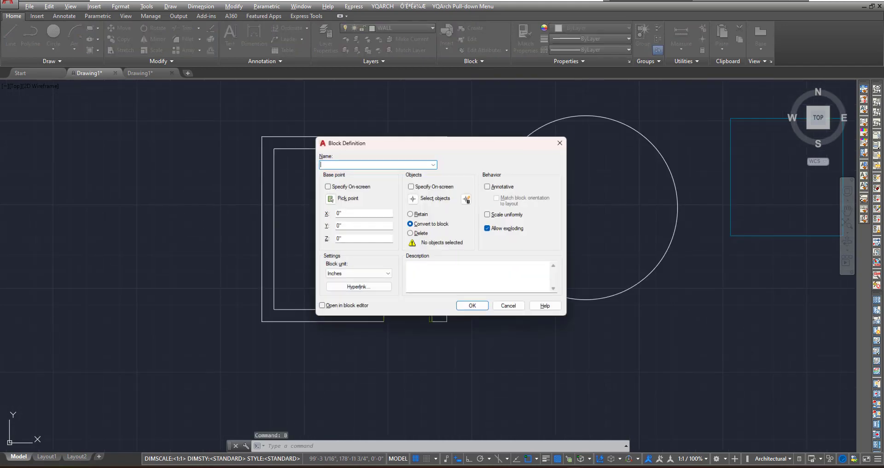
{"action": "key", "text": "Escape"}
Create a block named DOOR from the door's swing arc and leaf lines, converting the selected objects to the block.
{"action": "scroll", "coordinate": [409, 352], "scroll_direction": "up", "scroll_amount": 3}
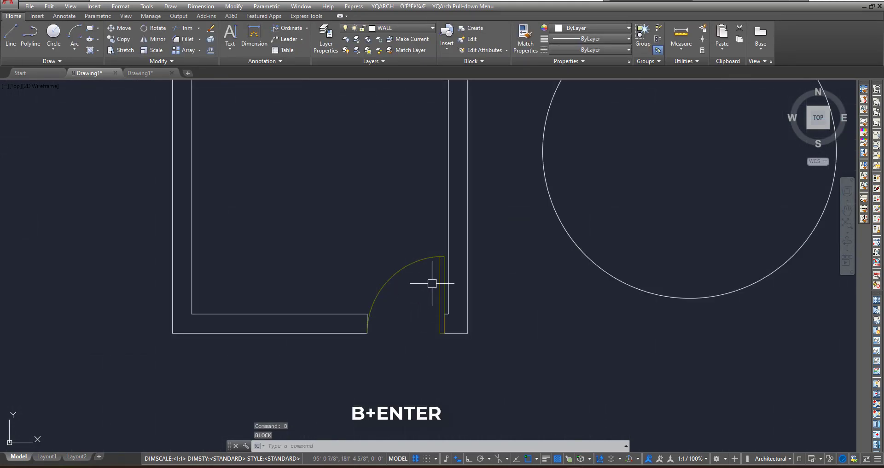
{"action": "scroll", "coordinate": [413, 280], "scroll_direction": "up", "scroll_amount": 2}
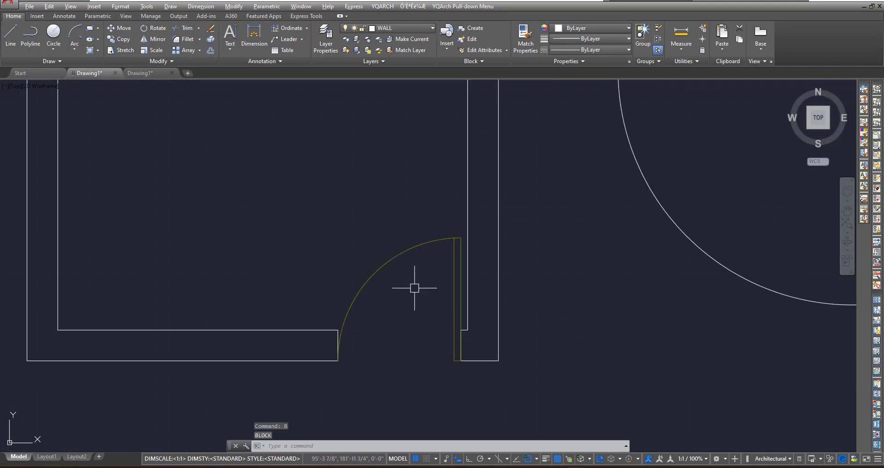
{"action": "left_click", "coordinate": [468, 29]}
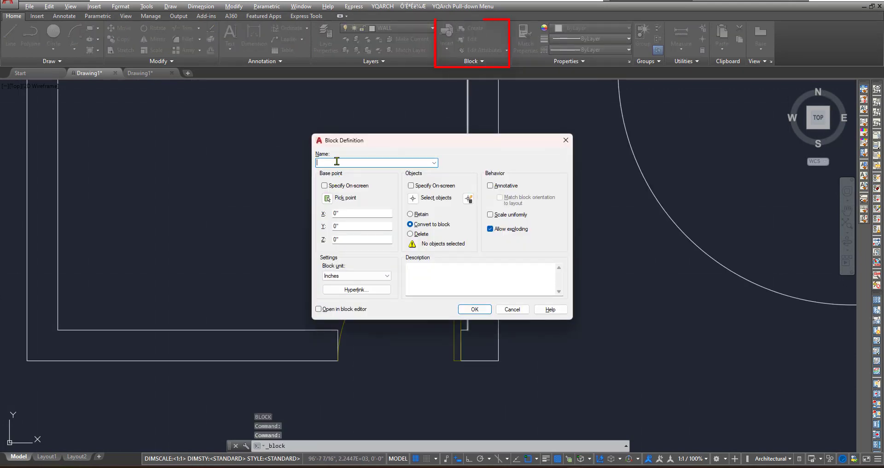
{"action": "type", "text": "DOOR"}
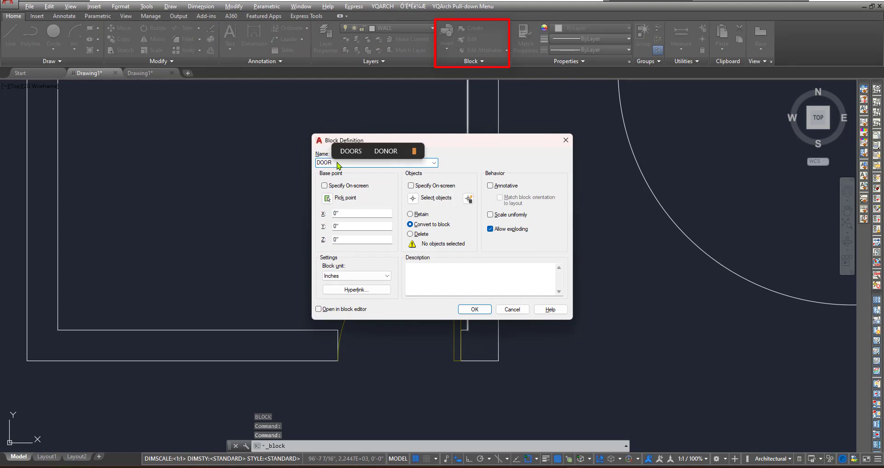
{"action": "left_click", "coordinate": [413, 199]}
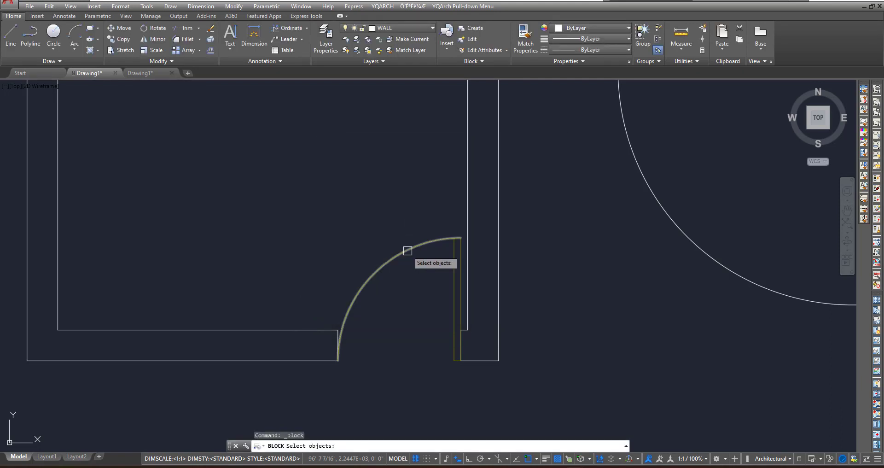
{"action": "left_click", "coordinate": [407, 250]}
{"action": "left_click", "coordinate": [454, 276]}
{"action": "left_click", "coordinate": [460, 272]}
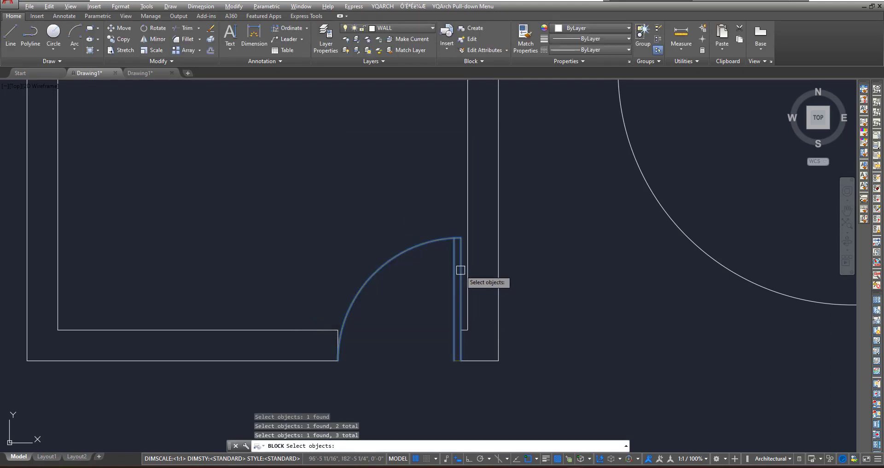
{"action": "scroll", "coordinate": [455, 389], "scroll_direction": "up", "scroll_amount": 4}
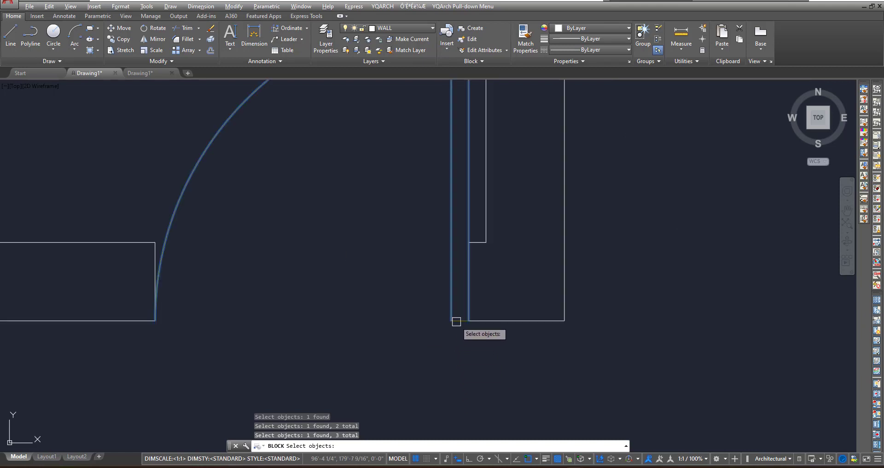
{"action": "left_click", "coordinate": [458, 319]}
{"action": "key", "text": "Return"}
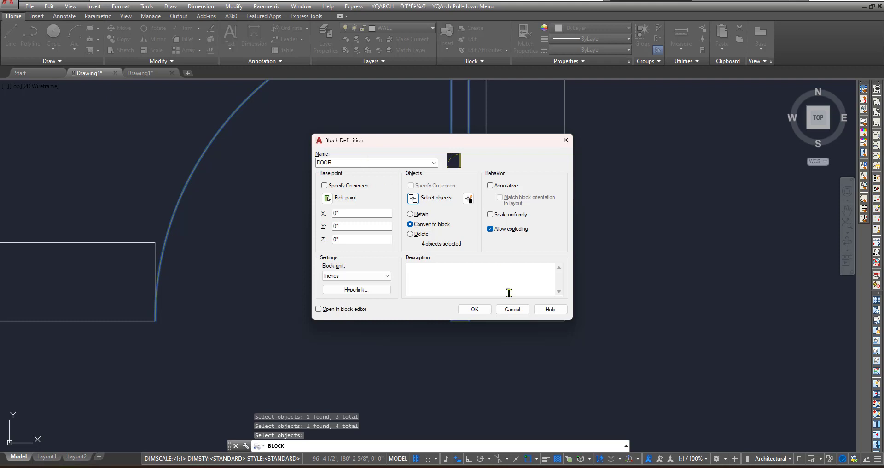
{"action": "left_click", "coordinate": [474, 309]}
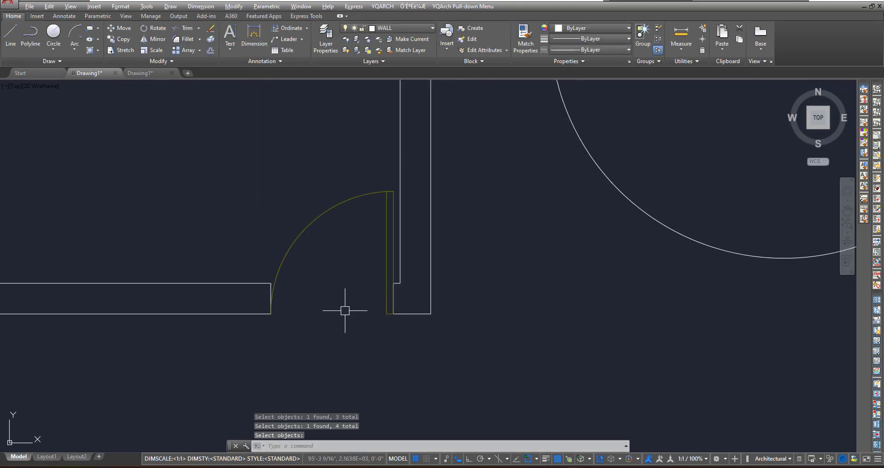
Open the DOOR block from the room's door opening in the Block Editor.
{"action": "scroll", "coordinate": [345, 310], "scroll_direction": "down", "scroll_amount": 2}
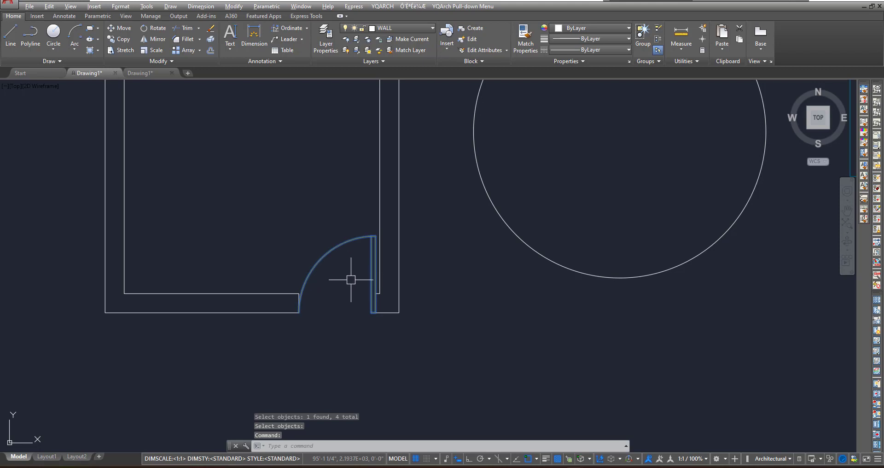
{"action": "key", "text": "Escape"}
{"action": "scroll", "coordinate": [348, 294], "scroll_direction": "down", "scroll_amount": 2}
{"action": "mouse_move", "coordinate": [345, 310]}
{"action": "middle_mouse_down"}
{"action": "mouse_move", "coordinate": [408, 315]}
{"action": "mouse_move", "coordinate": [406, 327]}
{"action": "middle_mouse_up"}
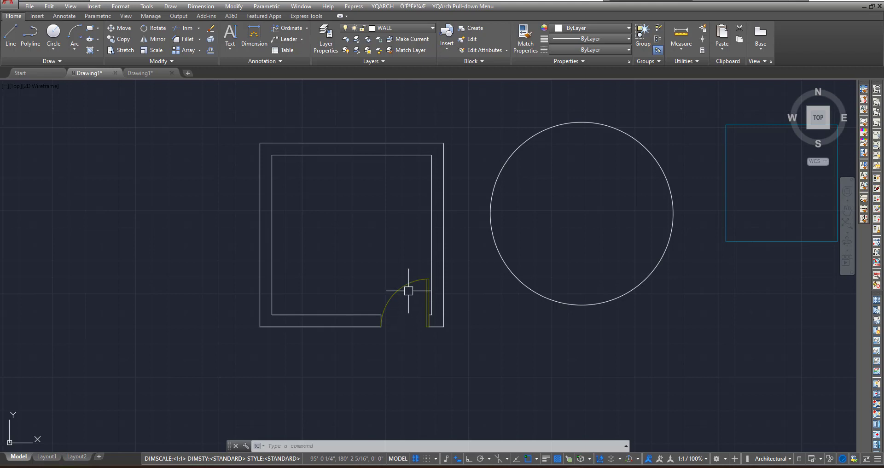
{"action": "mouse_move", "coordinate": [408, 287]}
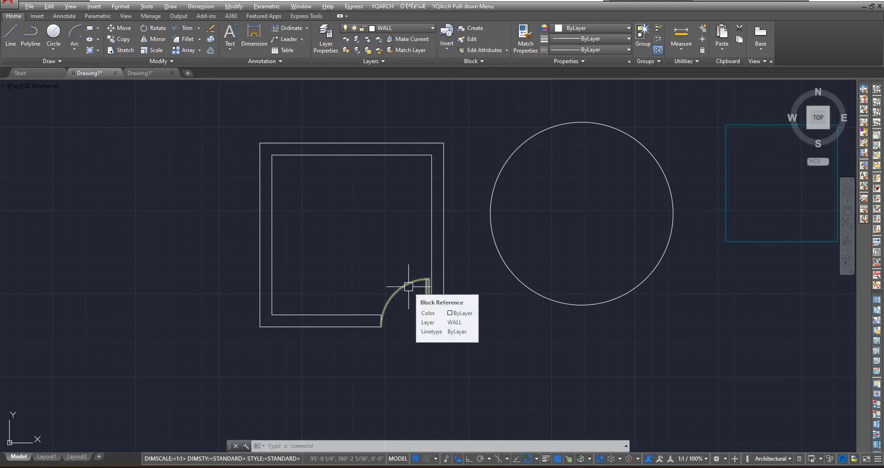
{"action": "double_click", "coordinate": [409, 287]}
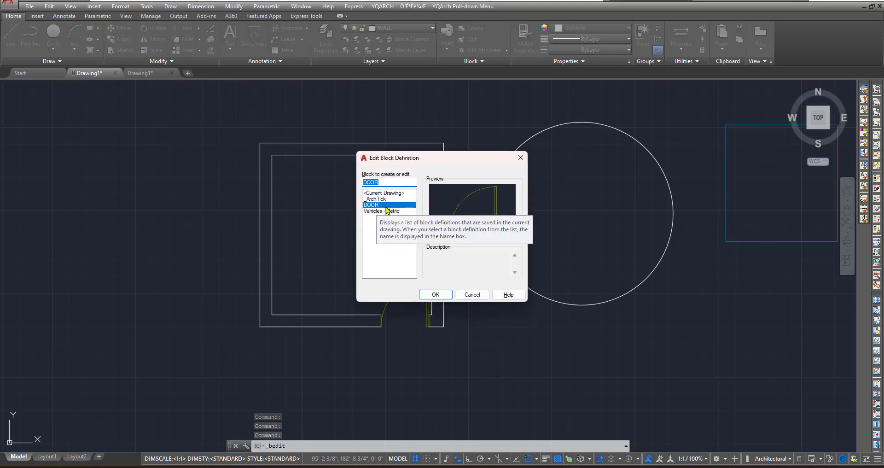
{"action": "left_click", "coordinate": [434, 294]}
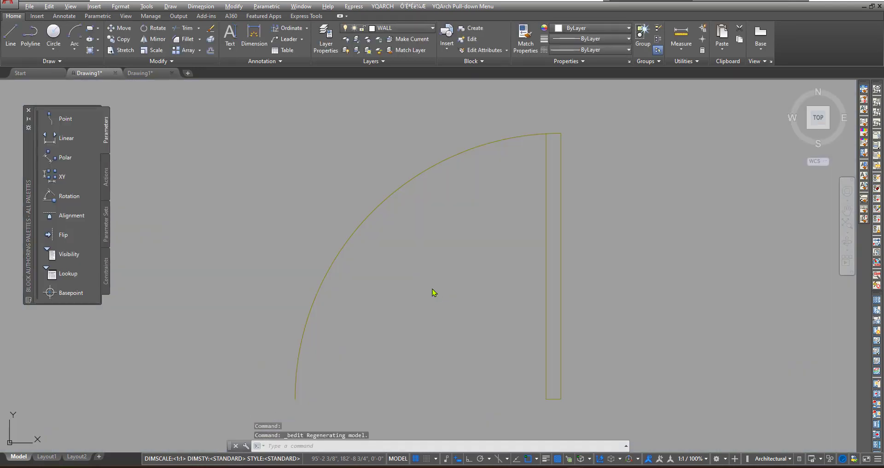
{"action": "left_click", "coordinate": [418, 255]}
{"action": "left_click", "coordinate": [418, 270]}
{"action": "scroll", "coordinate": [417, 270], "scroll_direction": "down", "scroll_amount": 2}
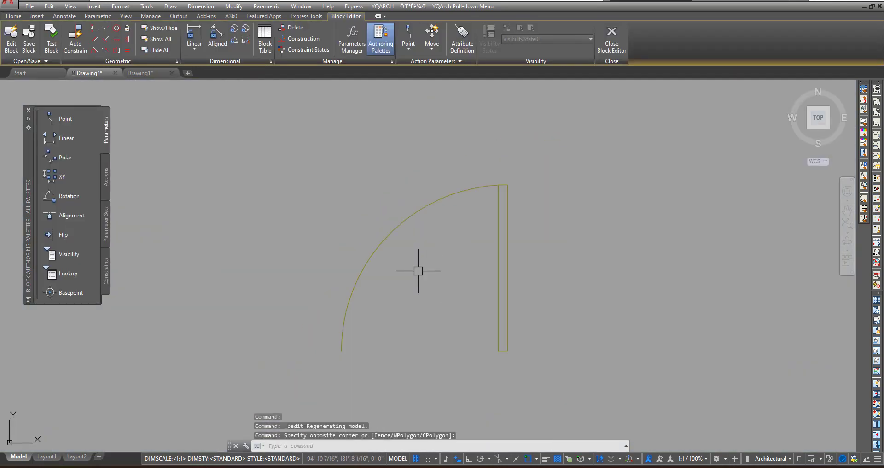
{"action": "middle_click_drag", "start_coordinate": [424, 284], "coordinate": [421, 260]}
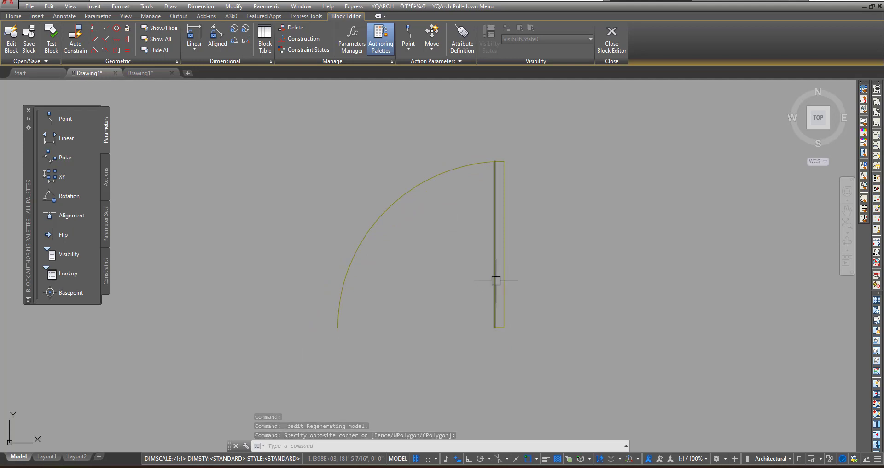
{"action": "left_click", "coordinate": [539, 148]}
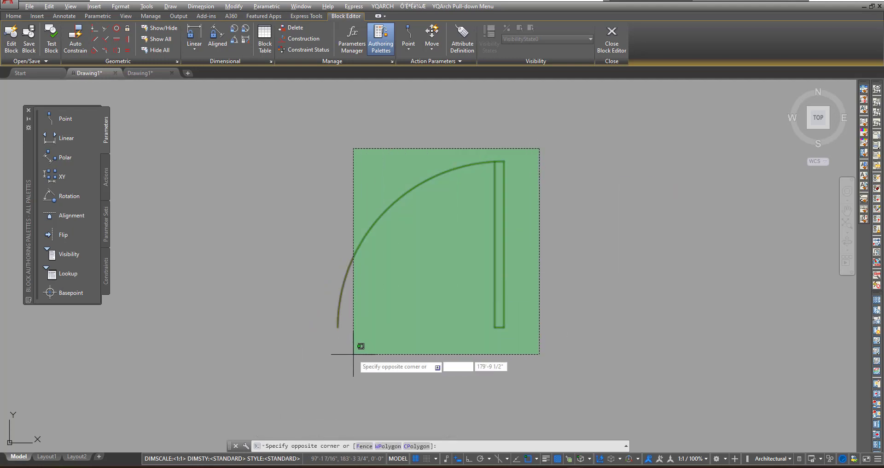
{"action": "left_click", "coordinate": [354, 354]}
{"action": "left_click", "coordinate": [14, 16]}
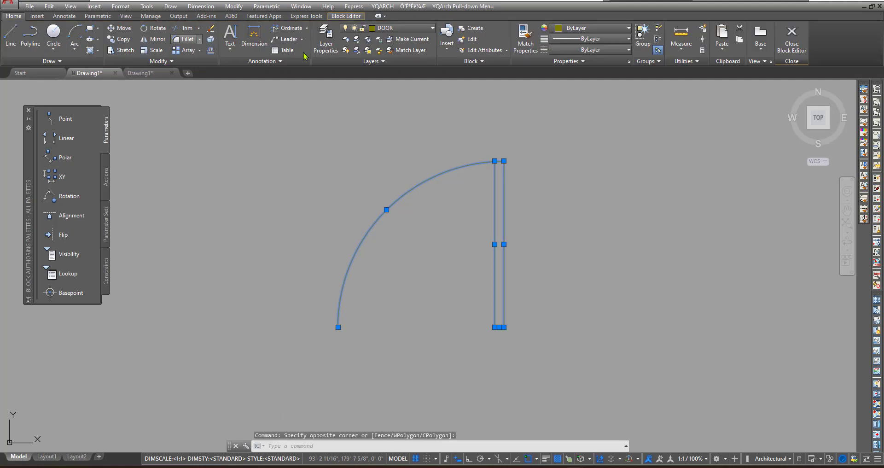
{"action": "left_click", "coordinate": [603, 34]}
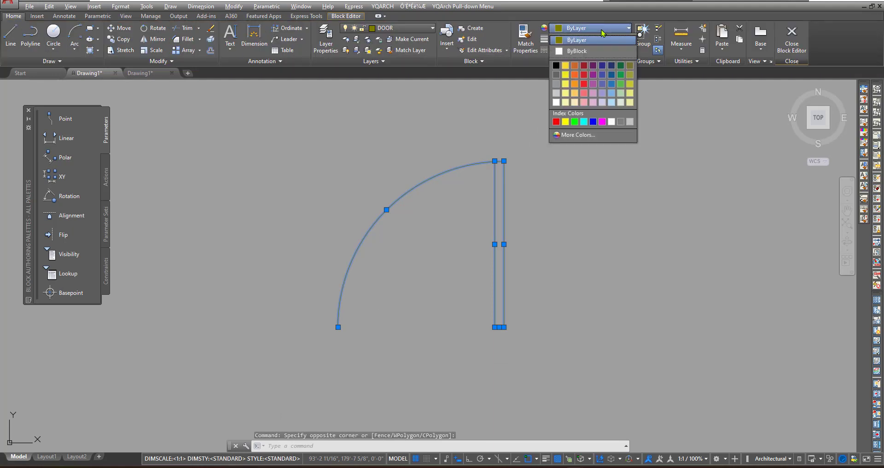
{"action": "left_click", "coordinate": [602, 33]}
{"action": "key", "text": "Escape"}
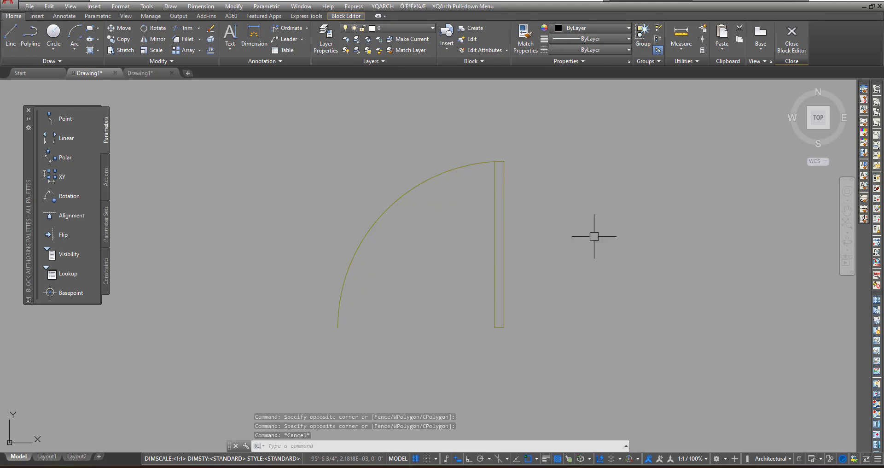
Close the Block Editor and save the changes to the DOOR block.
{"action": "left_click", "coordinate": [793, 42]}
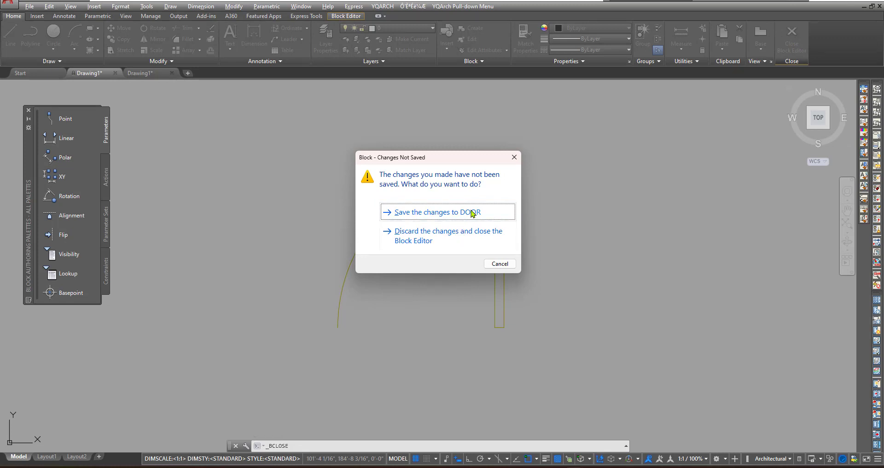
{"action": "left_click", "coordinate": [472, 212]}
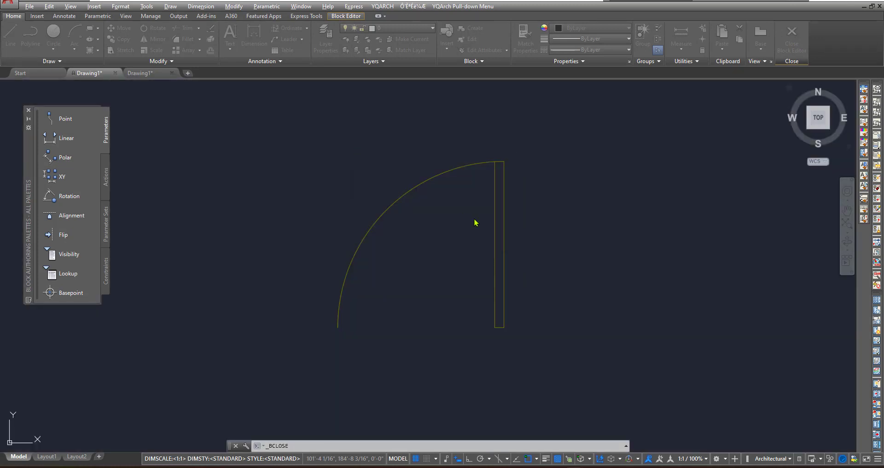
{"action": "scroll", "coordinate": [408, 304], "scroll_direction": "up", "scroll_amount": 2}
{"action": "scroll", "coordinate": [409, 305], "scroll_direction": "down", "scroll_amount": 4}
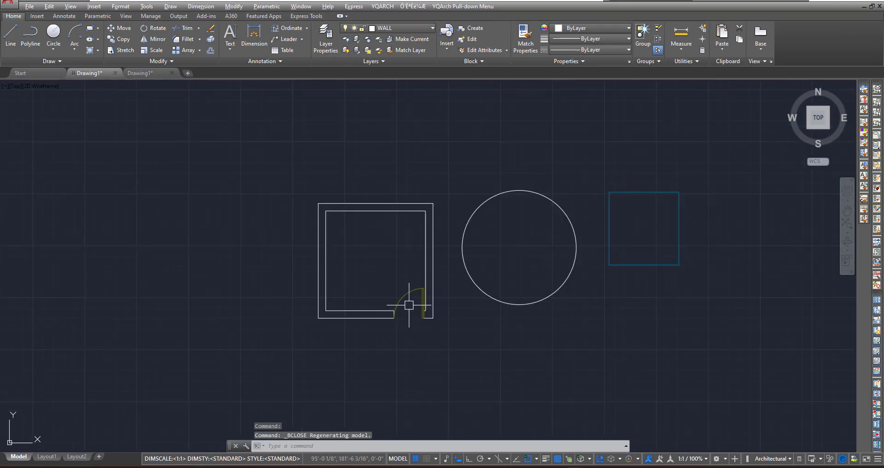
{"action": "left_click", "coordinate": [475, 40]}
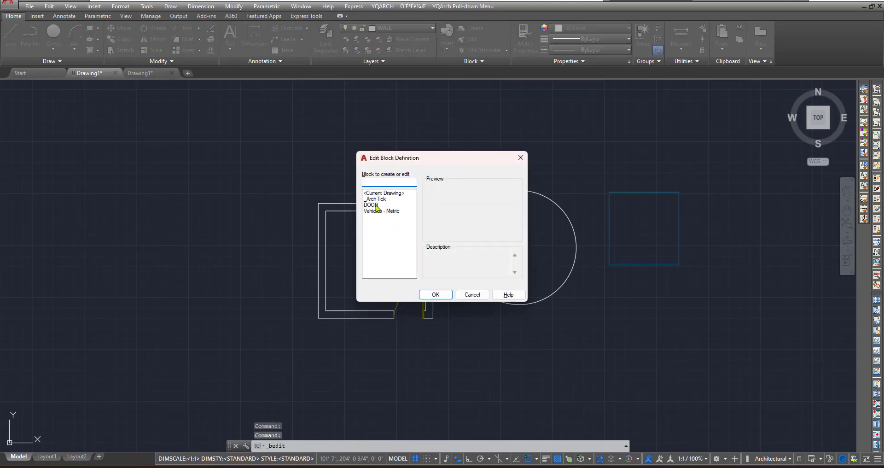
{"action": "left_click", "coordinate": [374, 205]}
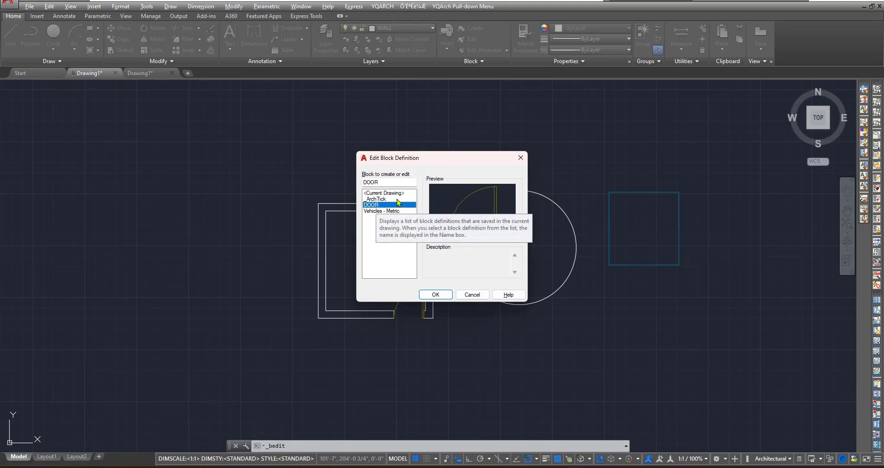
{"action": "left_click", "coordinate": [520, 157]}
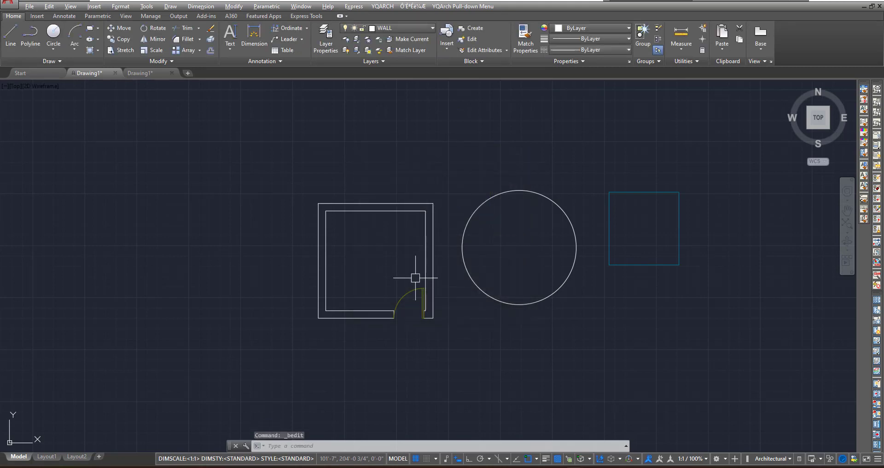
Insert another instance of the DOOR block into the drawing.
{"action": "scroll", "coordinate": [415, 278], "scroll_direction": "up", "scroll_amount": 1}
{"action": "scroll", "coordinate": [415, 277], "scroll_direction": "down", "scroll_amount": 1}
{"action": "mouse_move", "coordinate": [468, 267]}
{"action": "middle_mouse_down"}
{"action": "mouse_move", "coordinate": [416, 268]}
{"action": "mouse_move", "coordinate": [400, 250]}
{"action": "middle_mouse_up"}
{"action": "left_click", "coordinate": [447, 50]}
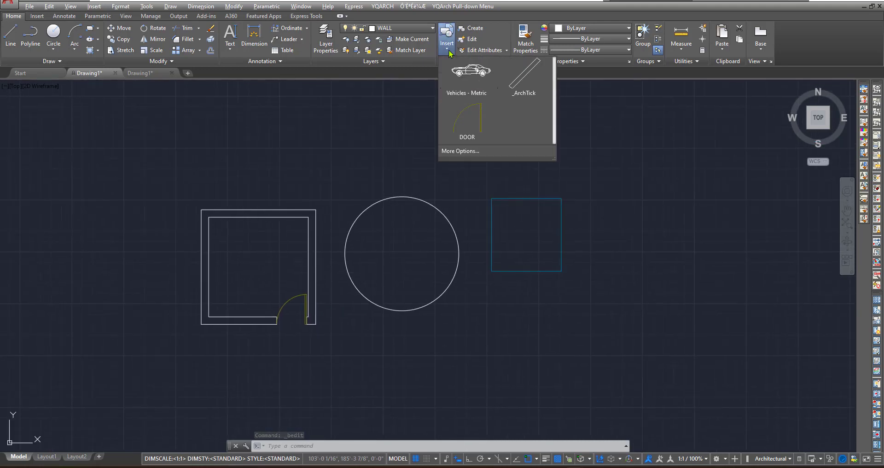
{"action": "left_click", "coordinate": [475, 133]}
{"action": "key", "text": "Escape"}
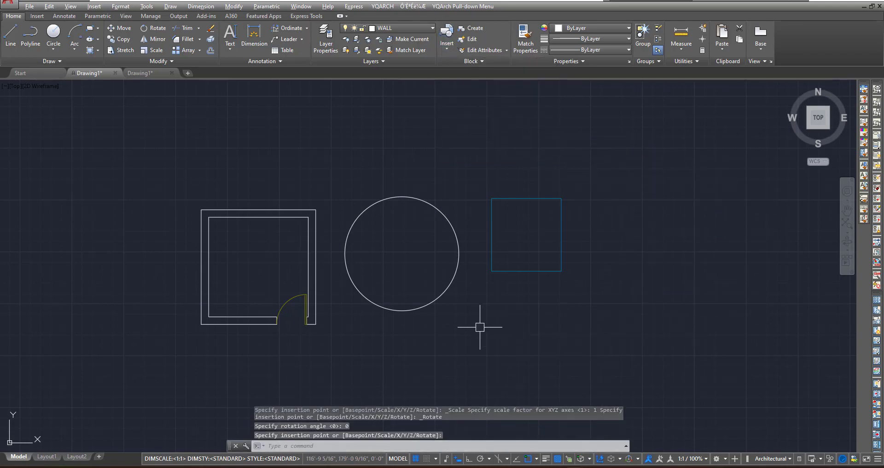
Move the newly inserted door block from its distant position to the empty space just above the room.
{"action": "scroll", "coordinate": [365, 269], "scroll_direction": "down", "scroll_amount": 10}
{"action": "scroll", "coordinate": [435, 159], "scroll_direction": "up", "scroll_amount": 8}
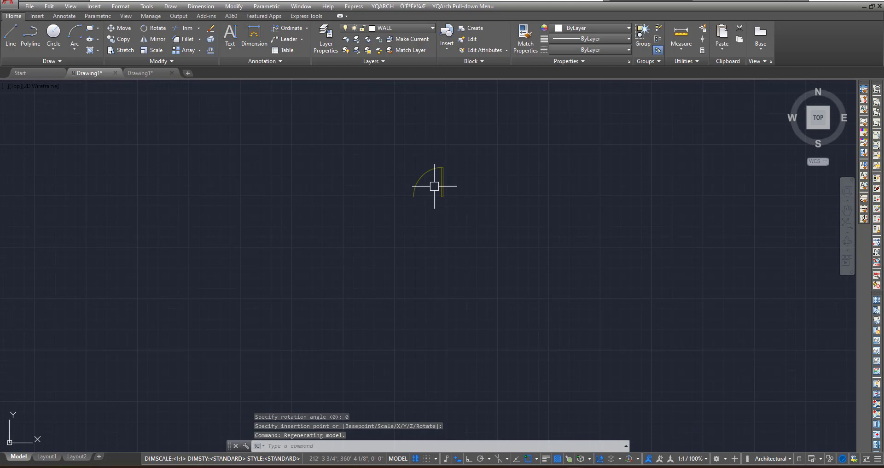
{"action": "scroll", "coordinate": [479, 184], "scroll_direction": "down", "scroll_amount": 8}
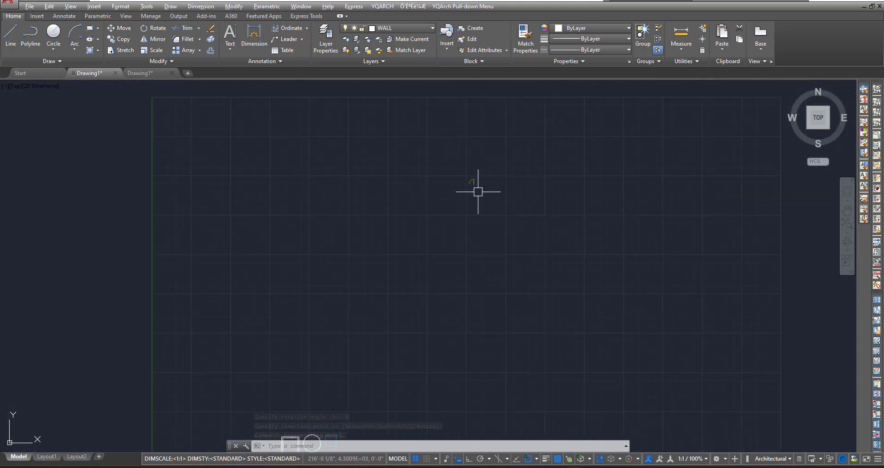
{"action": "scroll", "coordinate": [491, 167], "scroll_direction": "up", "scroll_amount": 6}
{"action": "left_click", "coordinate": [481, 174]}
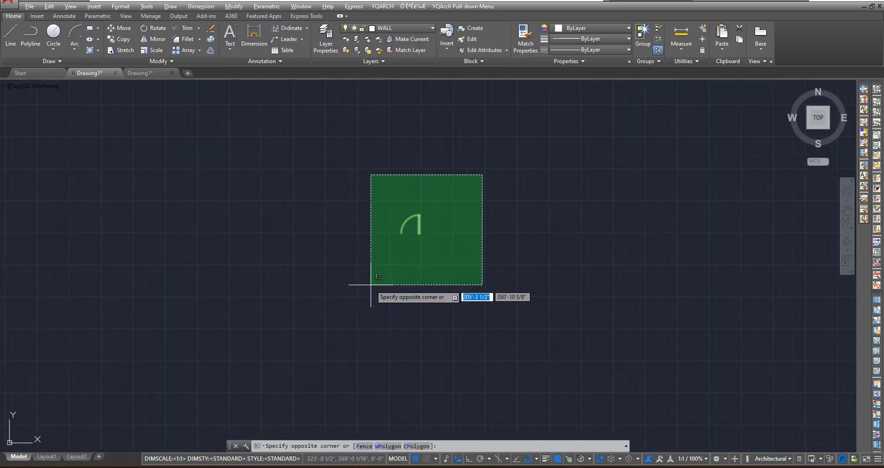
{"action": "left_click", "coordinate": [116, 33]}
{"action": "left_click", "coordinate": [419, 233]}
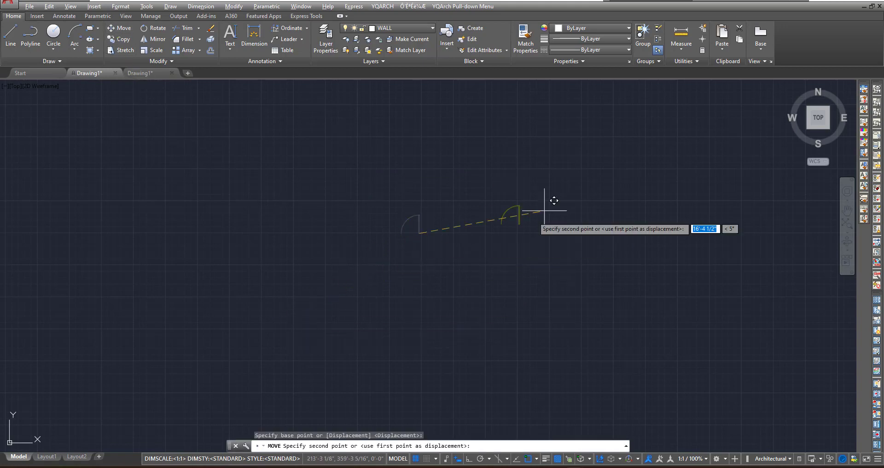
{"action": "scroll", "coordinate": [564, 206], "scroll_direction": "down", "scroll_amount": 4}
{"action": "scroll", "coordinate": [460, 299], "scroll_direction": "up", "scroll_amount": 10}
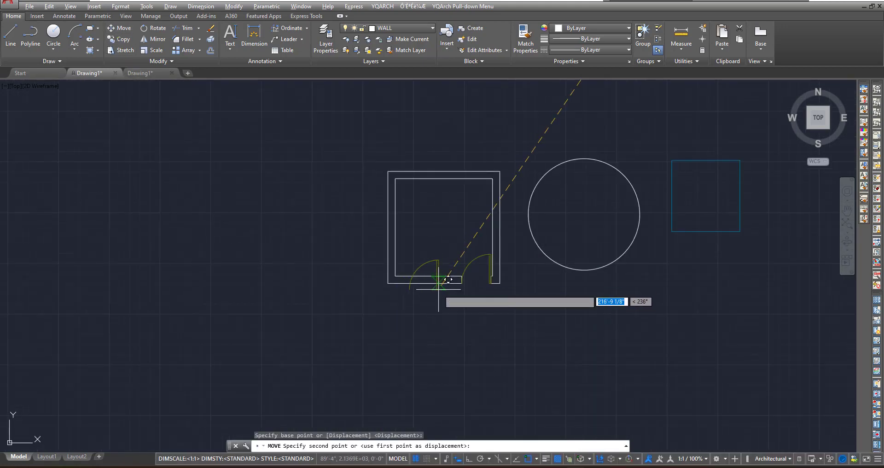
{"action": "left_click", "coordinate": [459, 212]}
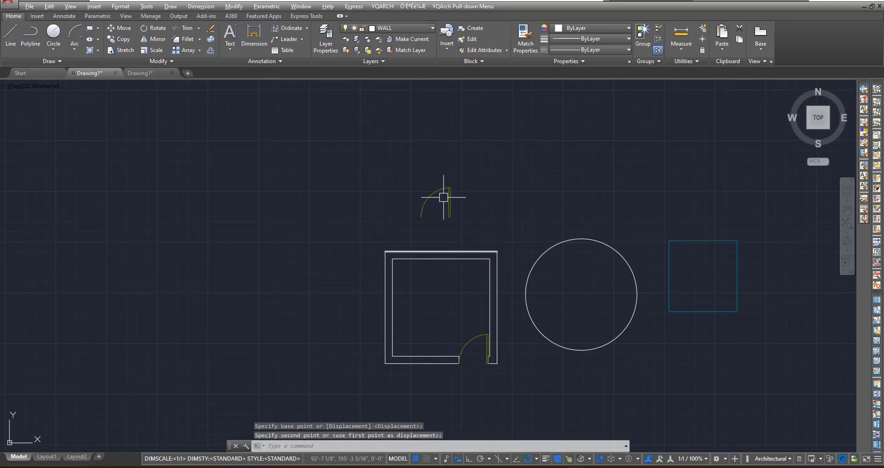
Start the Write Block command and select the door above the room as the object to export.
{"action": "middle_click_drag", "start_coordinate": [518, 241], "coordinate": [414, 252]}
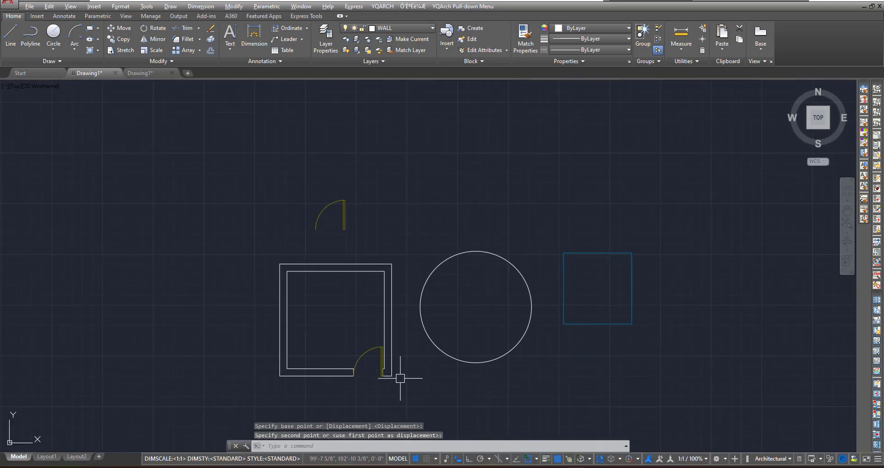
{"action": "scroll", "coordinate": [322, 211], "scroll_direction": "up", "scroll_amount": 4}
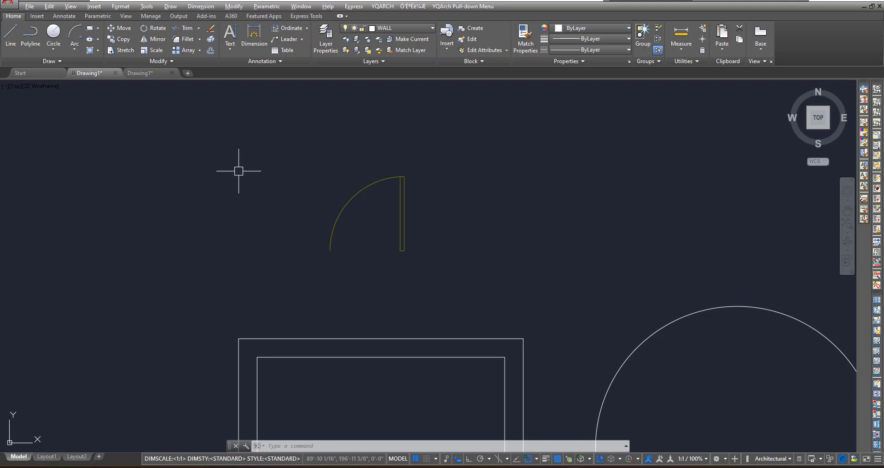
{"action": "type", "text": "w"}
{"action": "key", "text": "Return"}
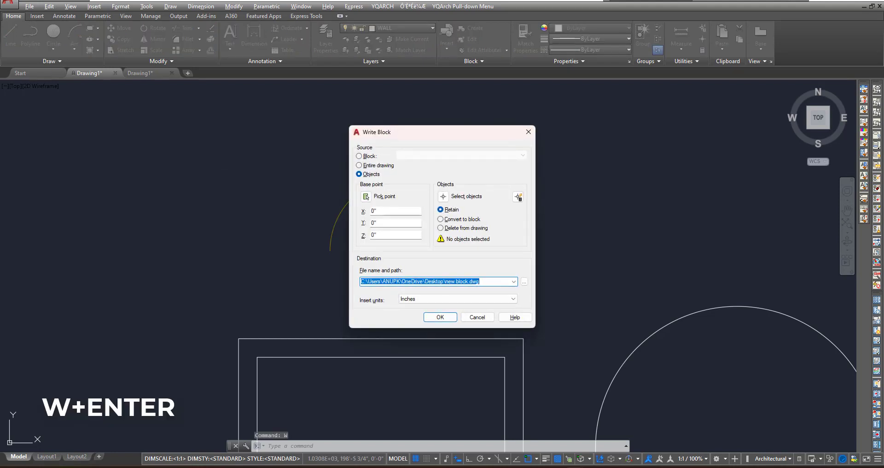
{"action": "left_click", "coordinate": [443, 197]}
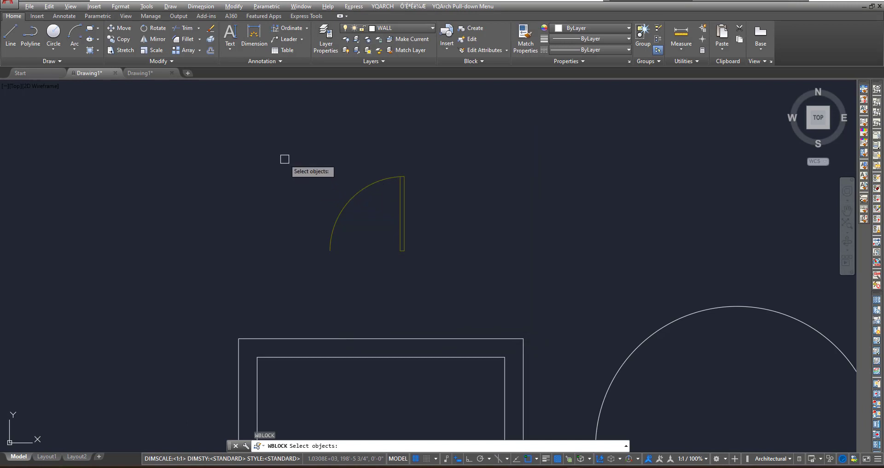
{"action": "left_click", "coordinate": [285, 159]}
{"action": "left_click", "coordinate": [449, 272]}
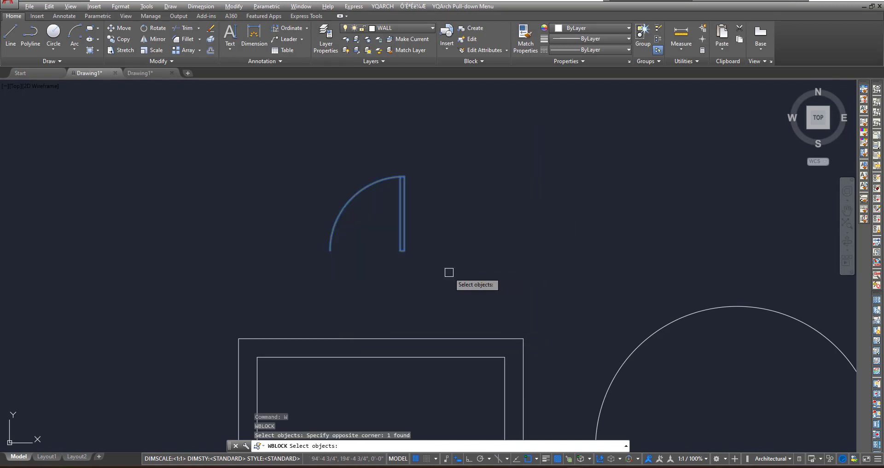
{"action": "key", "text": "Return"}
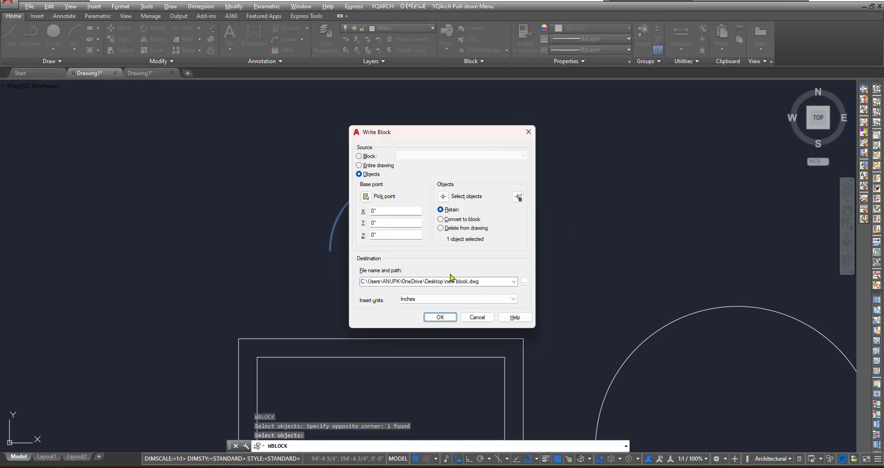
Write the selected door to the Desktop as a drawing file named DOOR.
{"action": "left_click", "coordinate": [525, 281]}
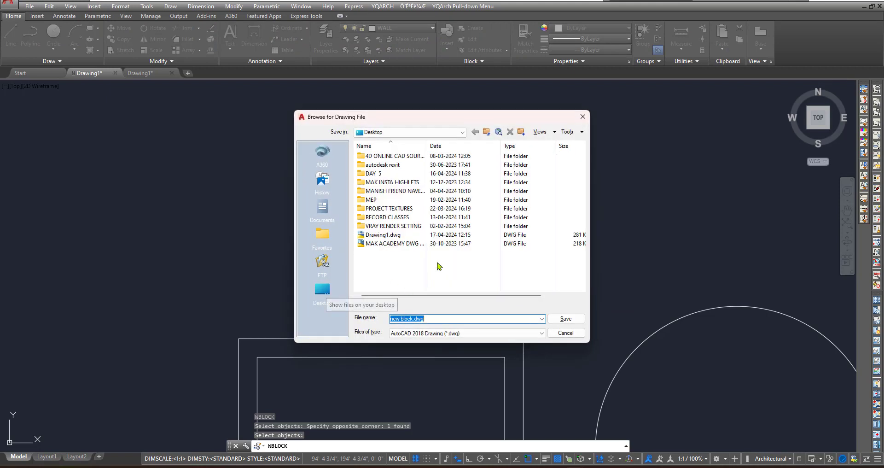
{"action": "left_click", "coordinate": [328, 291]}
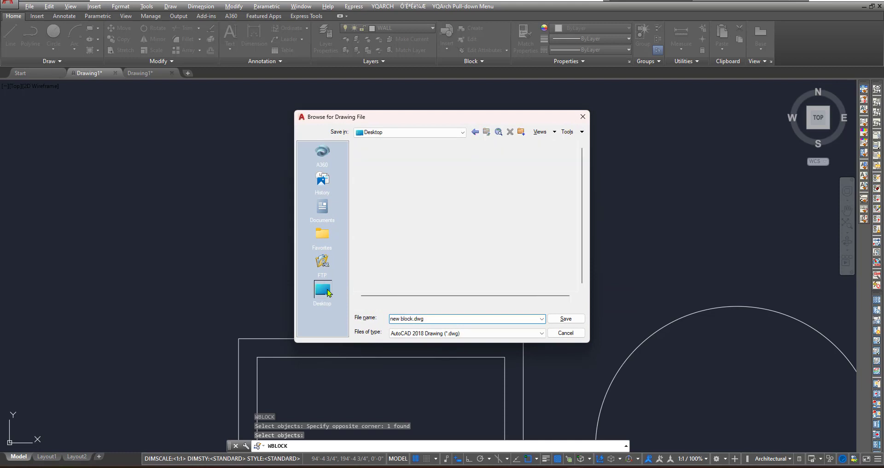
{"action": "type", "text": "DOOR"}
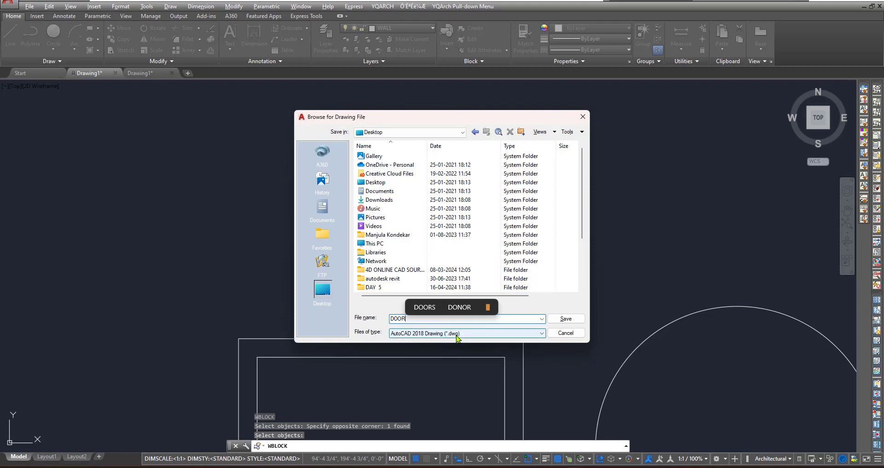
{"action": "left_click", "coordinate": [566, 319]}
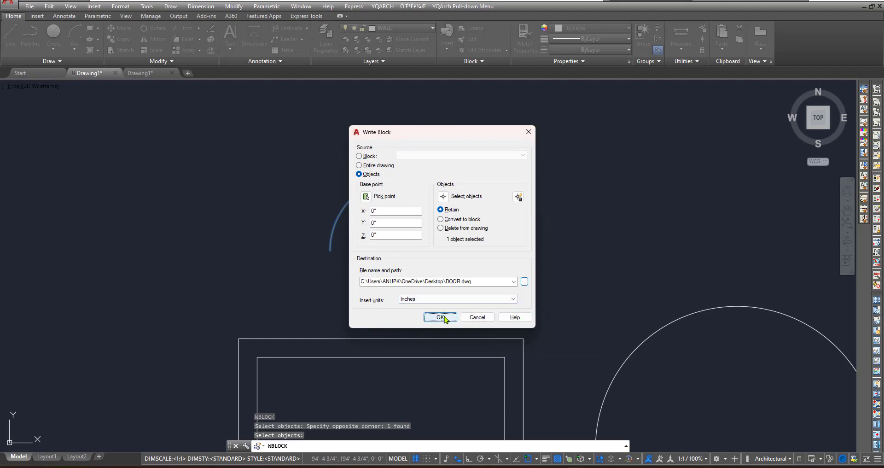
{"action": "left_click", "coordinate": [439, 317]}
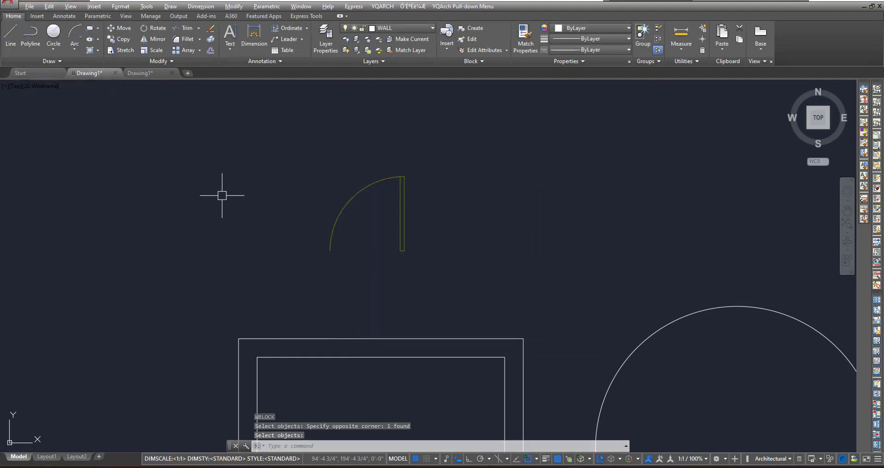
Start a new blank drawing.
{"action": "left_click", "coordinate": [188, 74]}
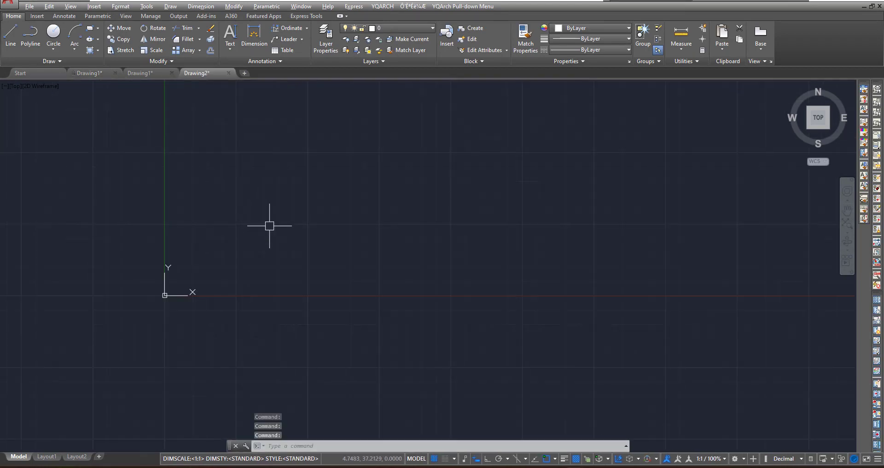
{"action": "middle_click_drag", "start_coordinate": [243, 219], "coordinate": [277, 282]}
{"action": "scroll", "coordinate": [274, 264], "scroll_direction": "up", "scroll_amount": 2}
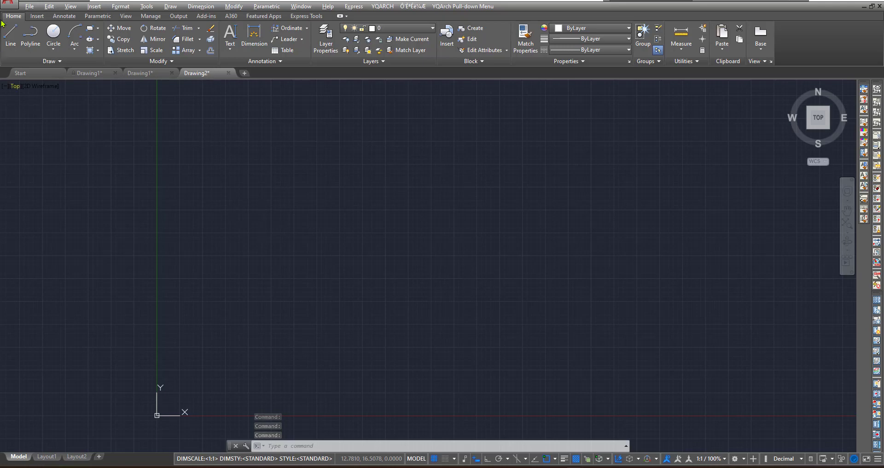
Open the DOOR.dwg file from the Desktop.
{"action": "left_click", "coordinate": [9, 5]}
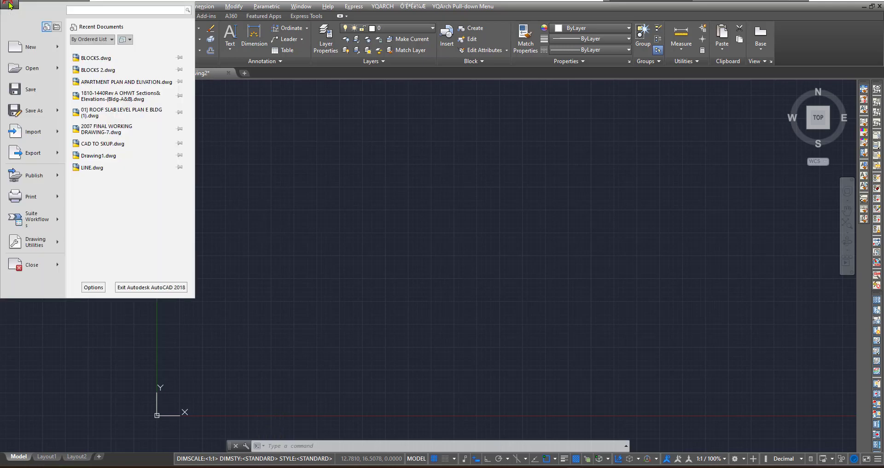
{"action": "left_click", "coordinate": [26, 71]}
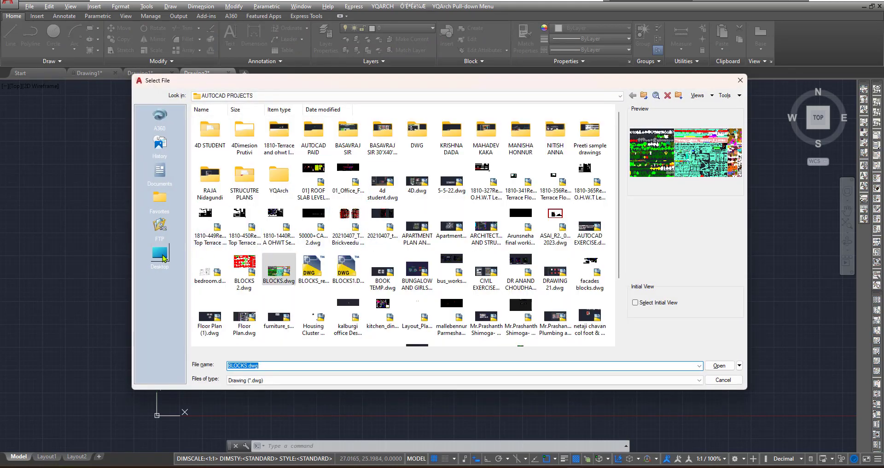
{"action": "left_click", "coordinate": [161, 256]}
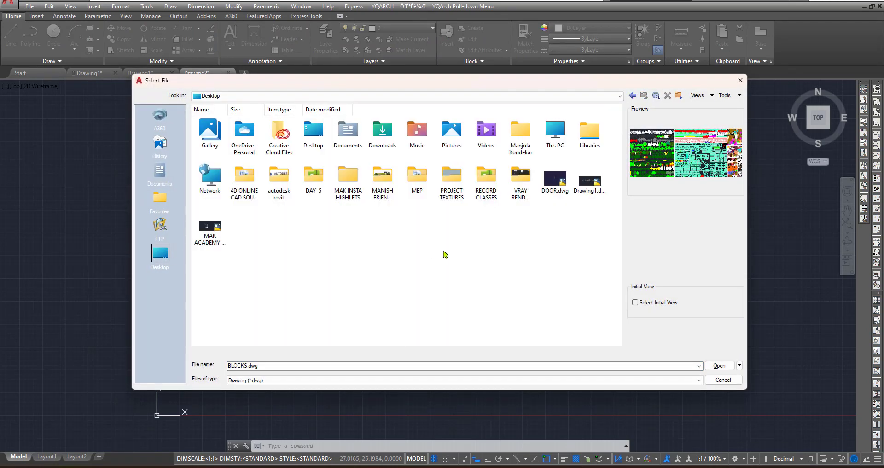
{"action": "left_click", "coordinate": [555, 185]}
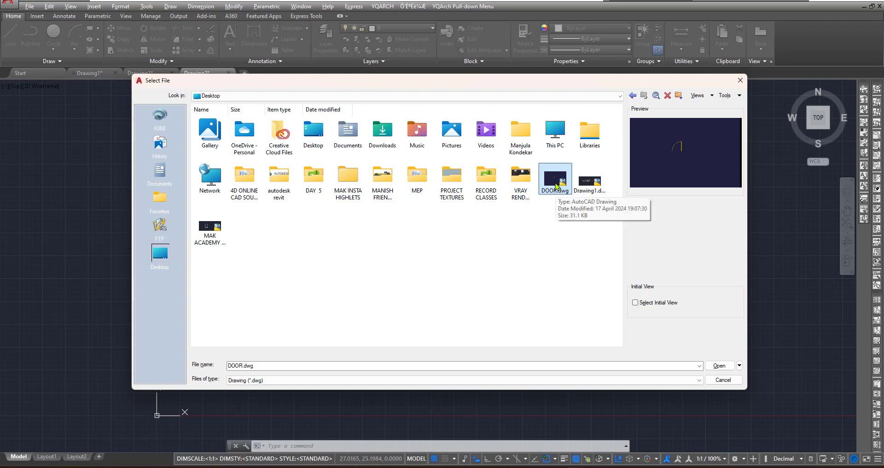
{"action": "left_click", "coordinate": [721, 367]}
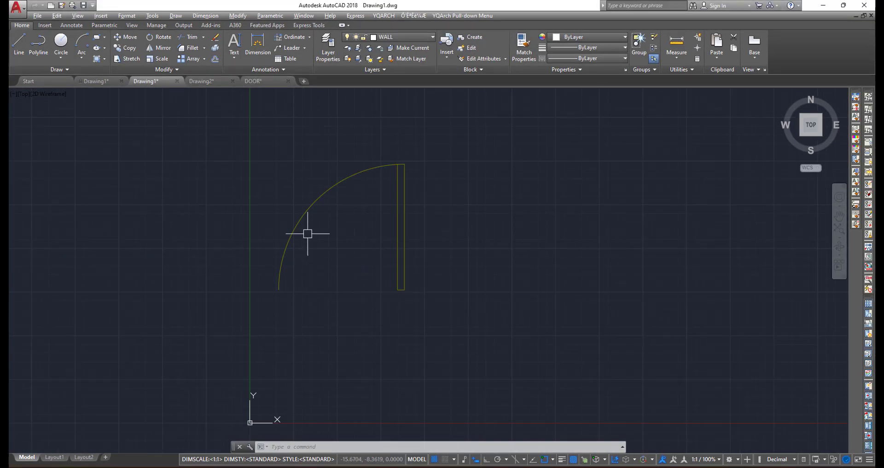
Copy the door block from Drawing1 to the clipboard and paste it into Drawing2 beside the existing door.
{"action": "left_click", "coordinate": [307, 203]}
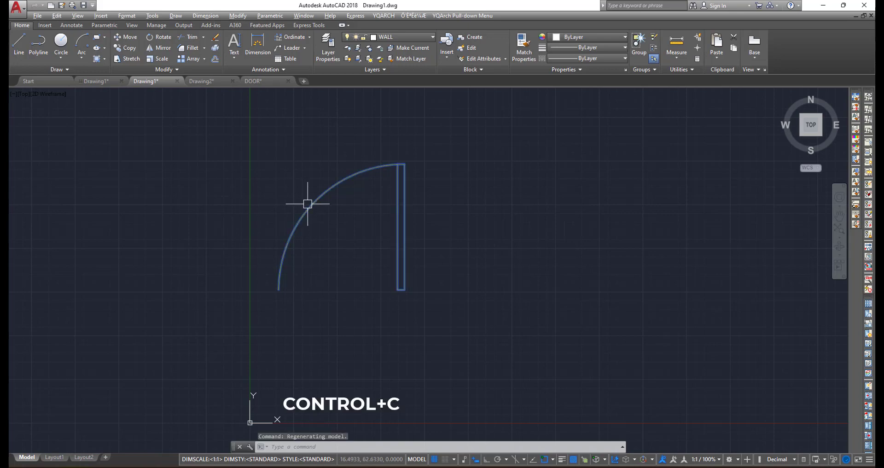
{"action": "key", "text": "ctrl+c"}
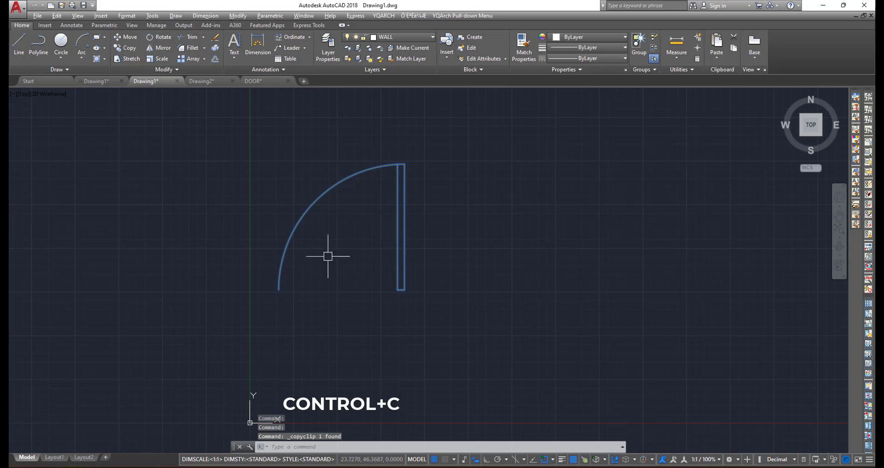
{"action": "left_click", "coordinate": [198, 82]}
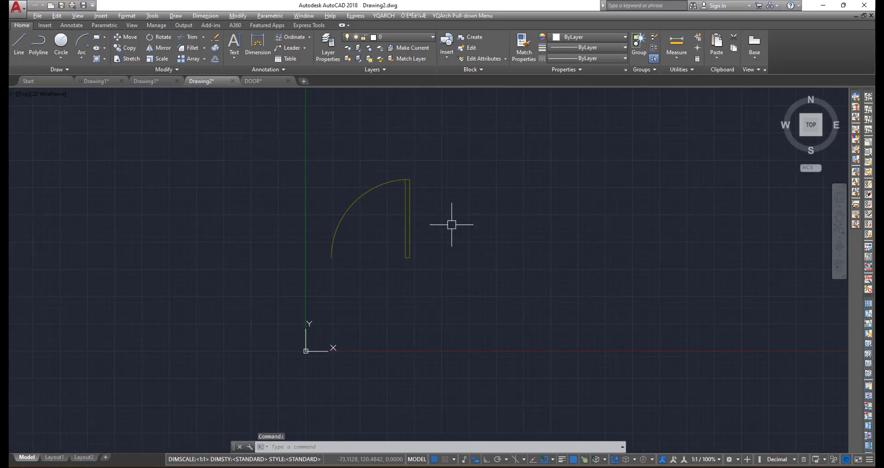
{"action": "key", "text": "ctrl+v"}
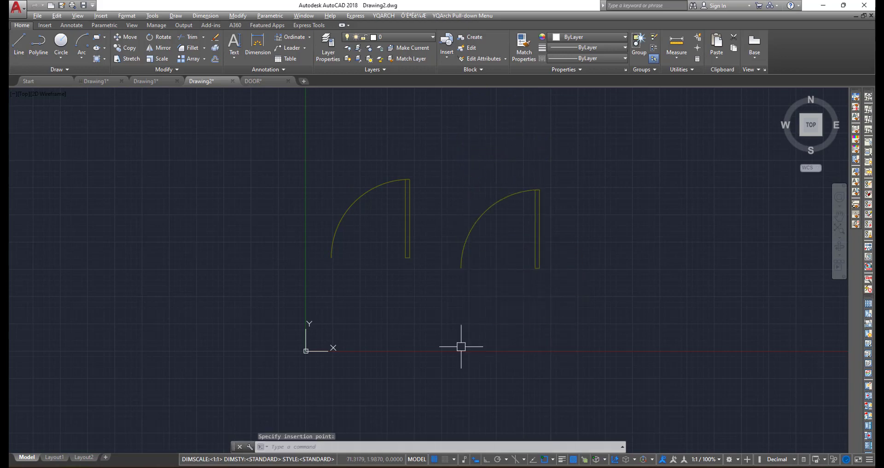